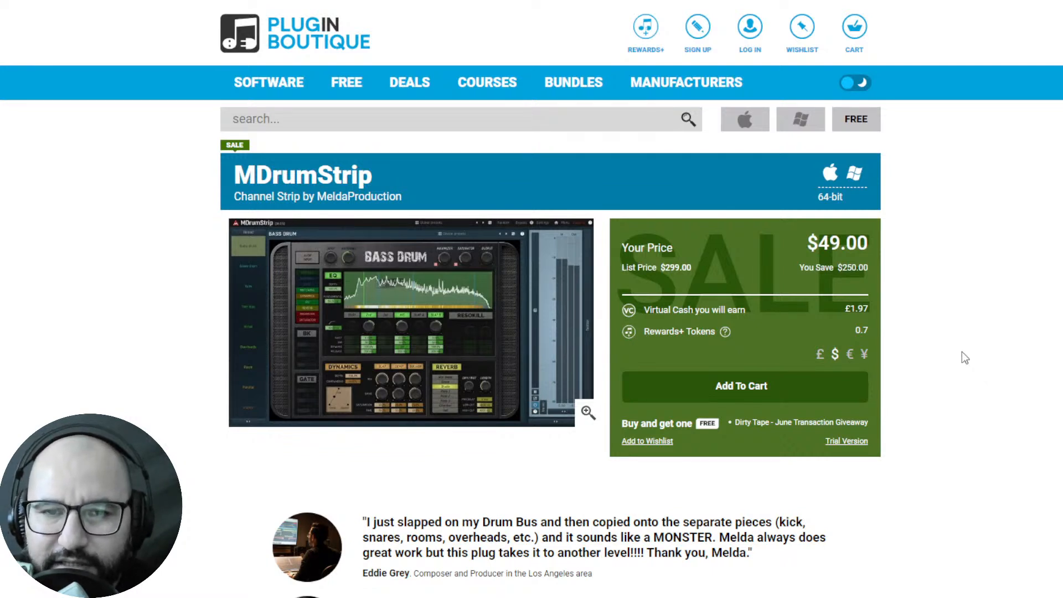
Leave the plugin store and website pages in the browser and switch to the Achetype Morello project in REAPER.
key(ctrl+Tab)
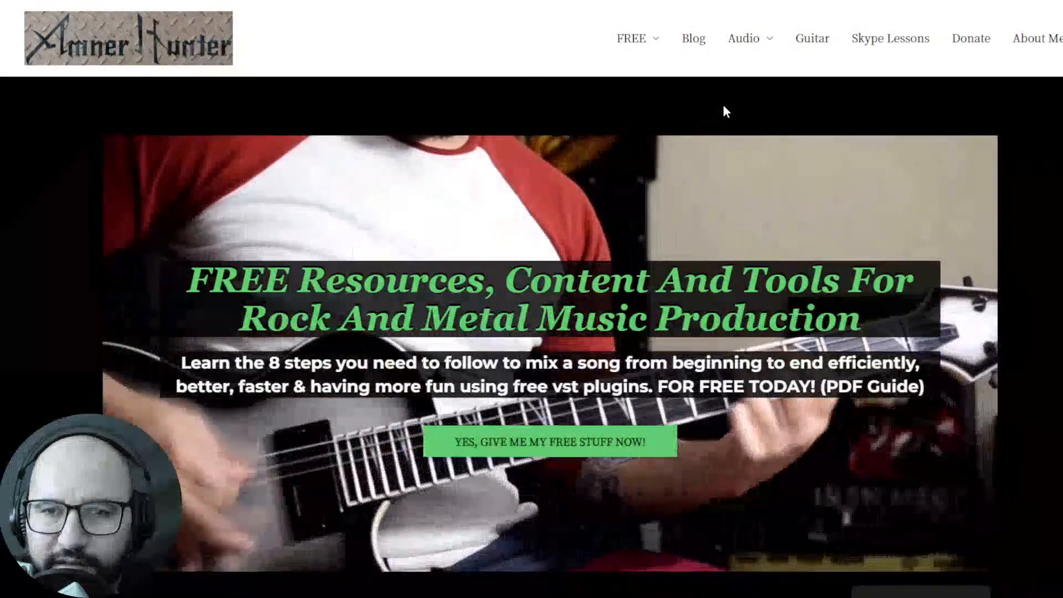
mouse_move(633, 44)
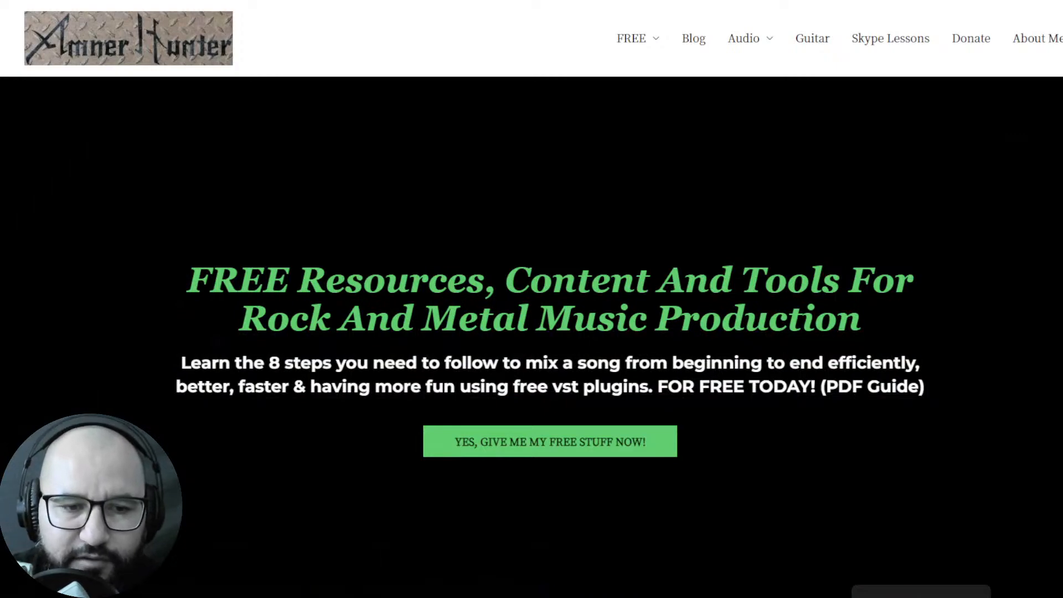
key(alt+Tab)
key(alt+Tab)
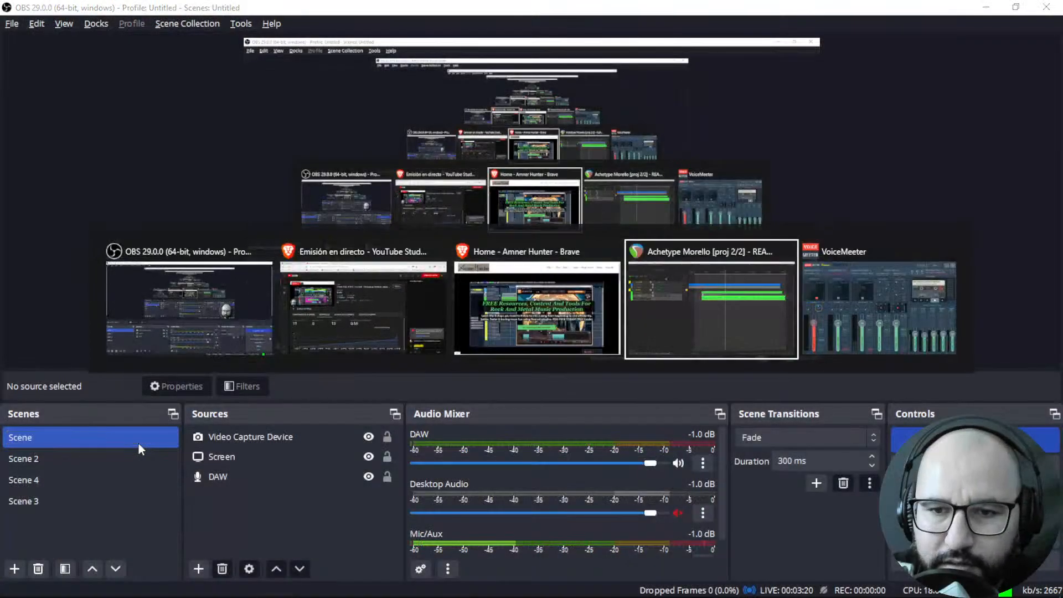
key(alt+Tab)
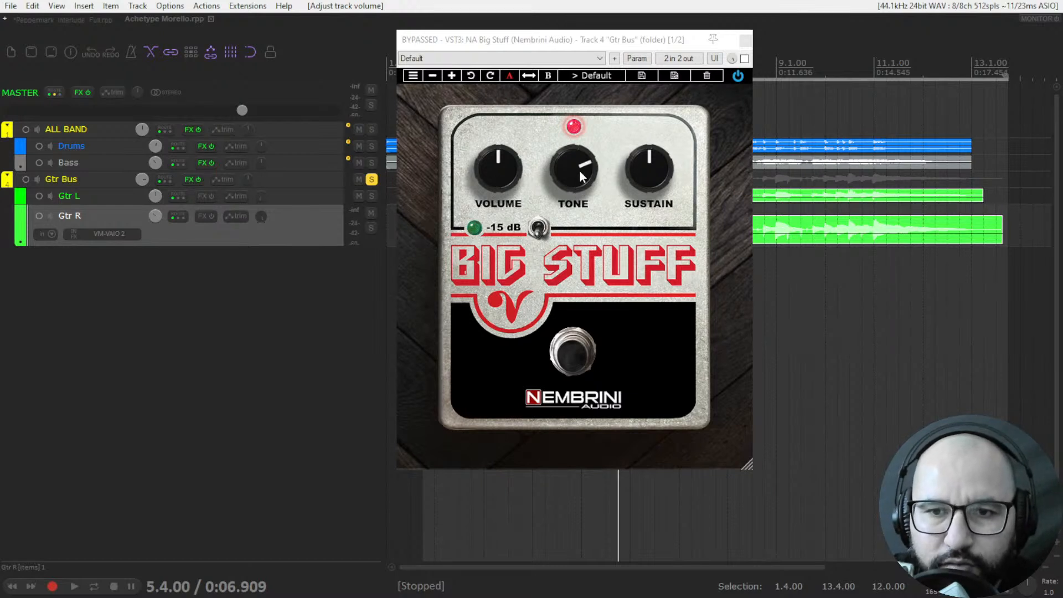
Try the Big Stuff pedal's Tone knob and toggle its -15 dB switch and footswitch.
drag(571, 172, 595, 398)
drag(577, 170, 595, 134)
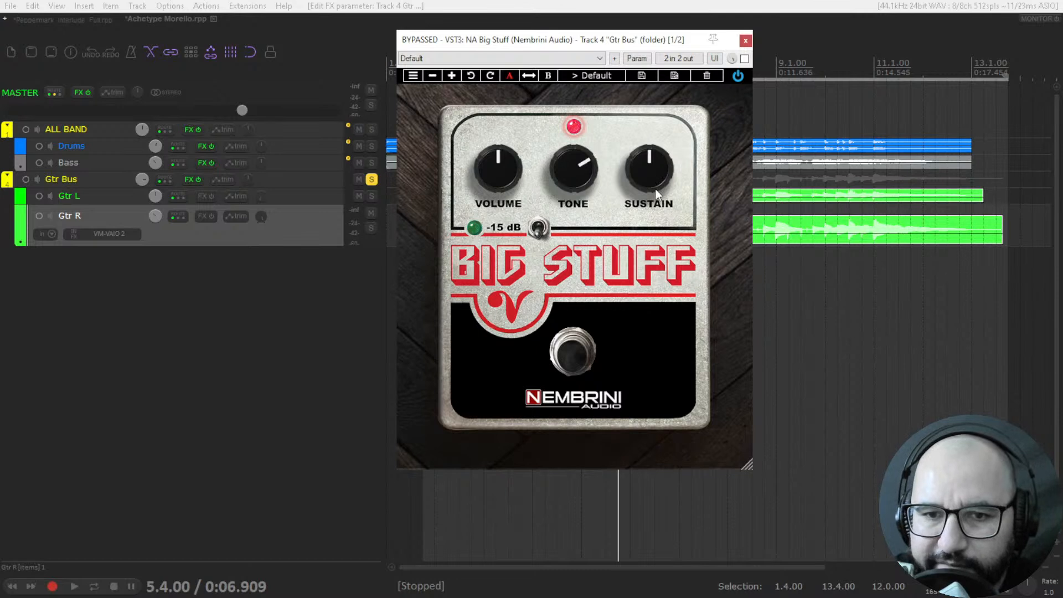
click(538, 230)
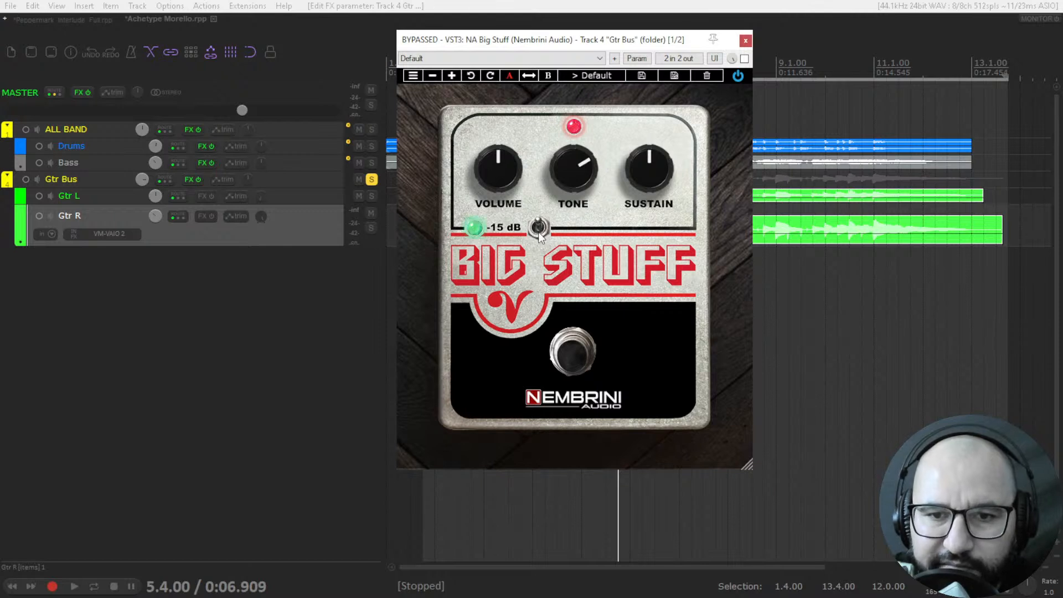
click(537, 231)
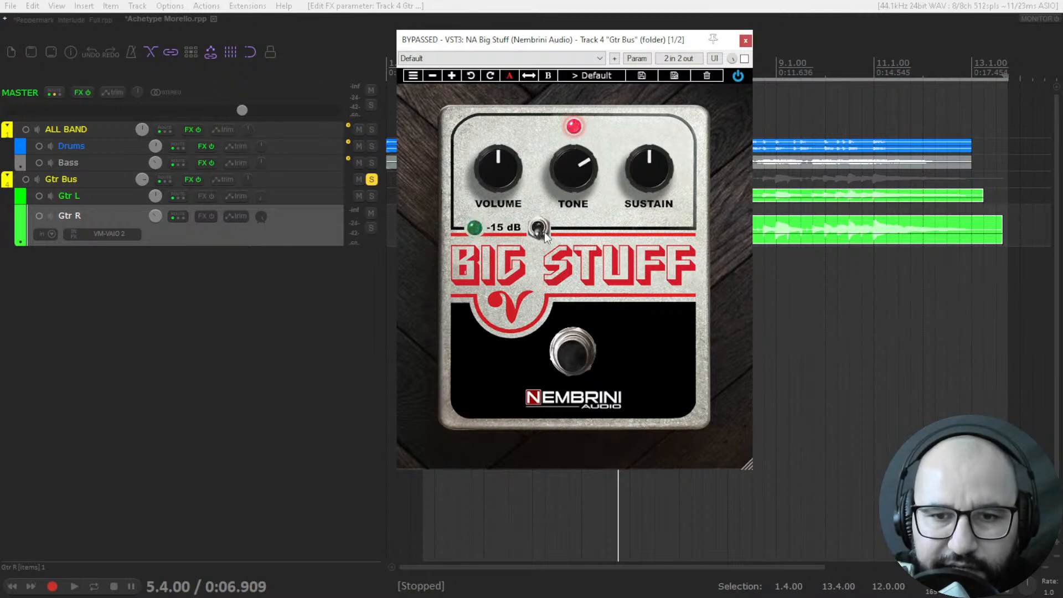
click(574, 361)
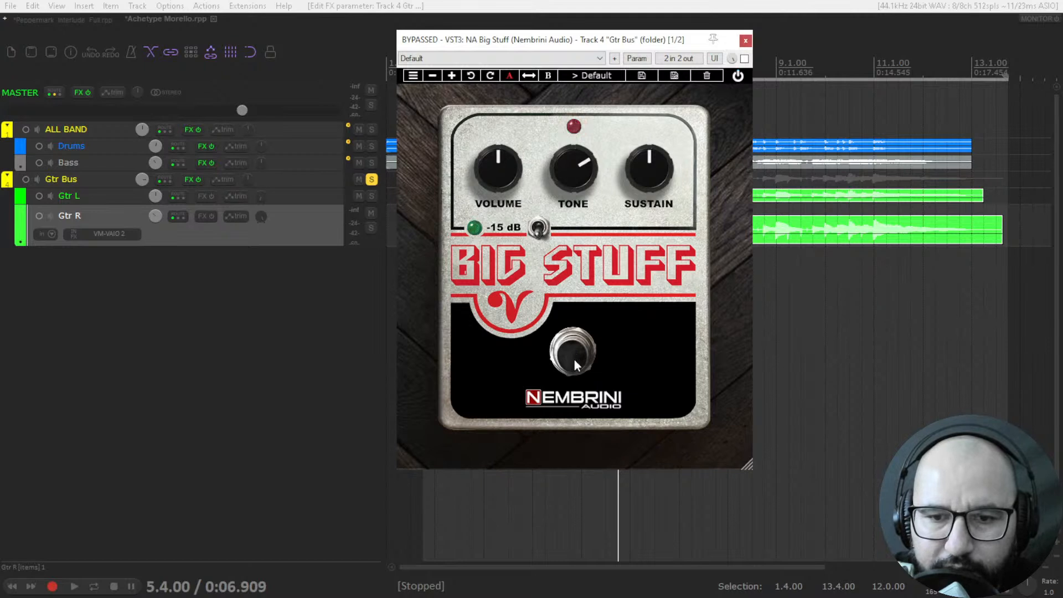
click(573, 360)
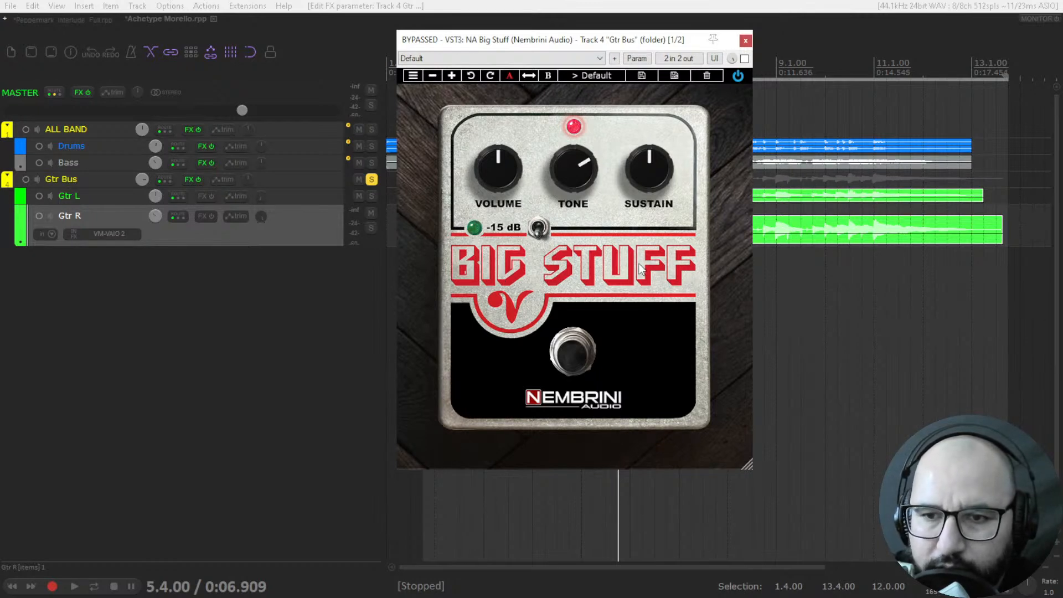
Audition the soloed guitars with the bus effects bypassed and reset the Gtr R track's volume to its default.
key(space)
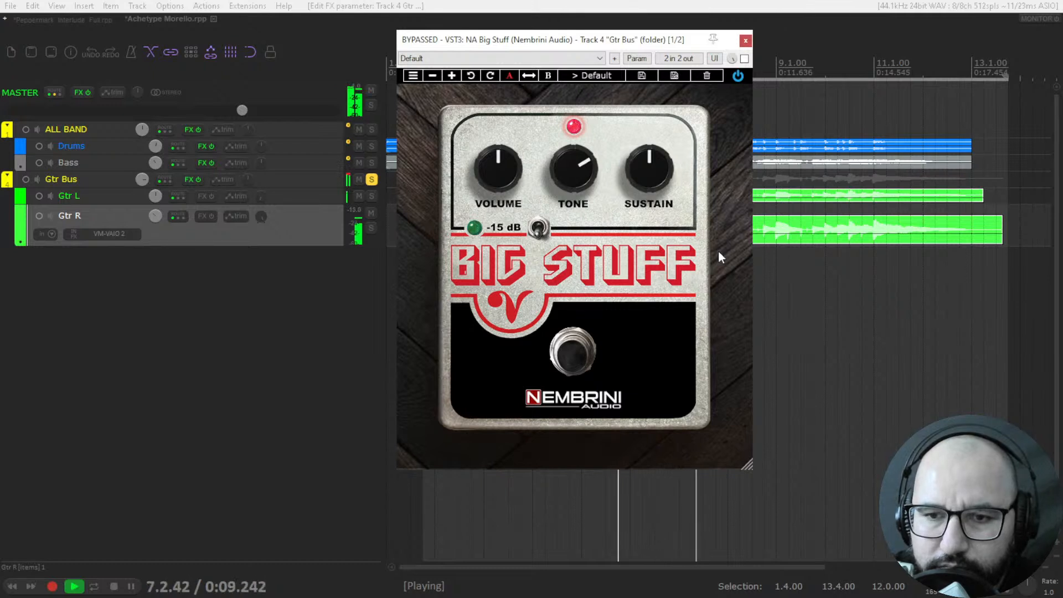
key(space)
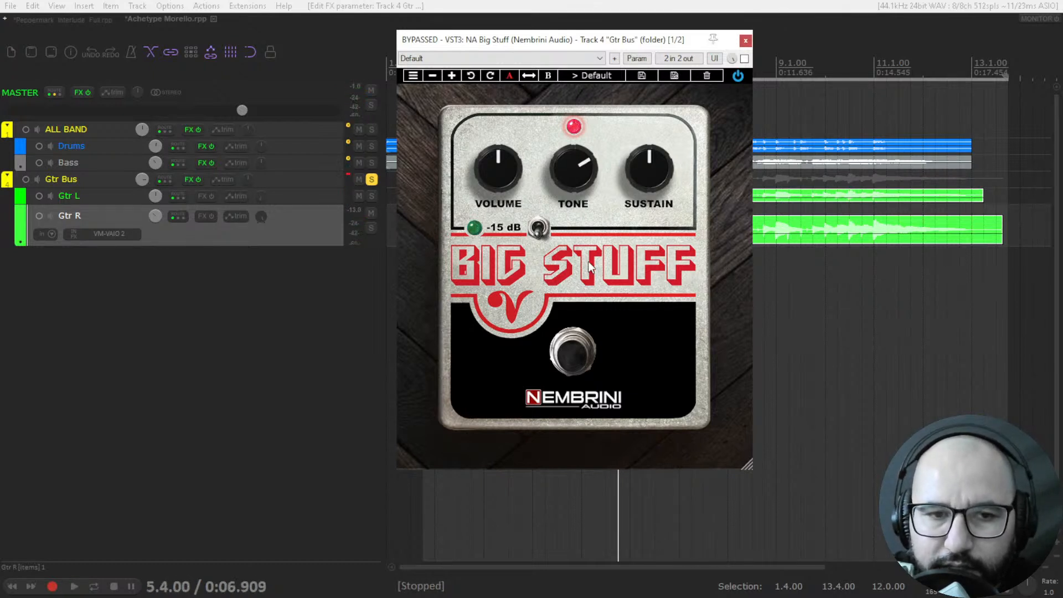
double_click(153, 217)
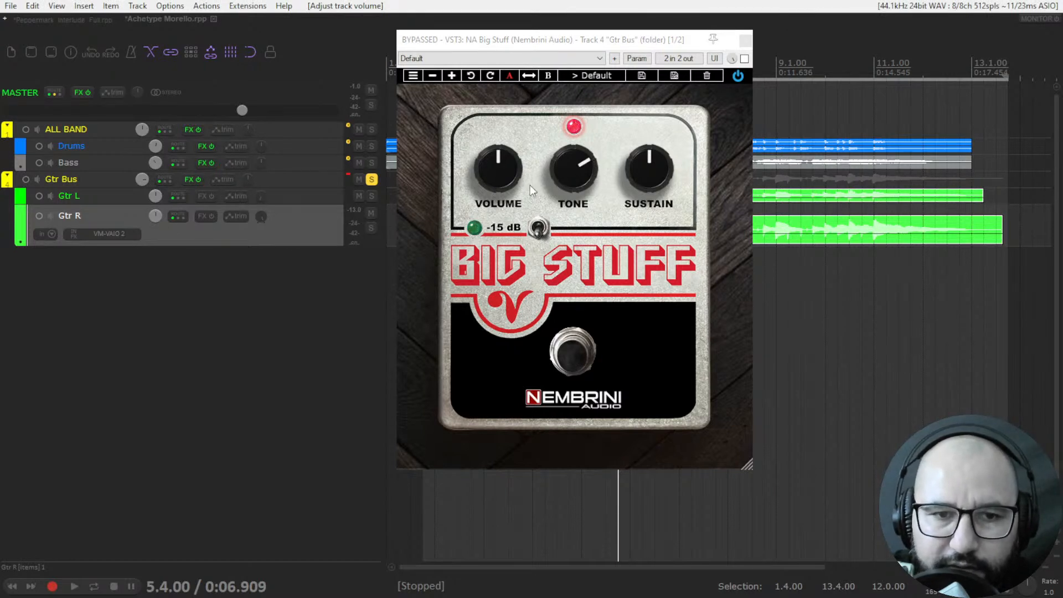
Inspect the Pulse cabinet loader in the Gtr Bus effects chain alongside the Big Stuff pedal, and close it.
click(187, 181)
double_click(97, 89)
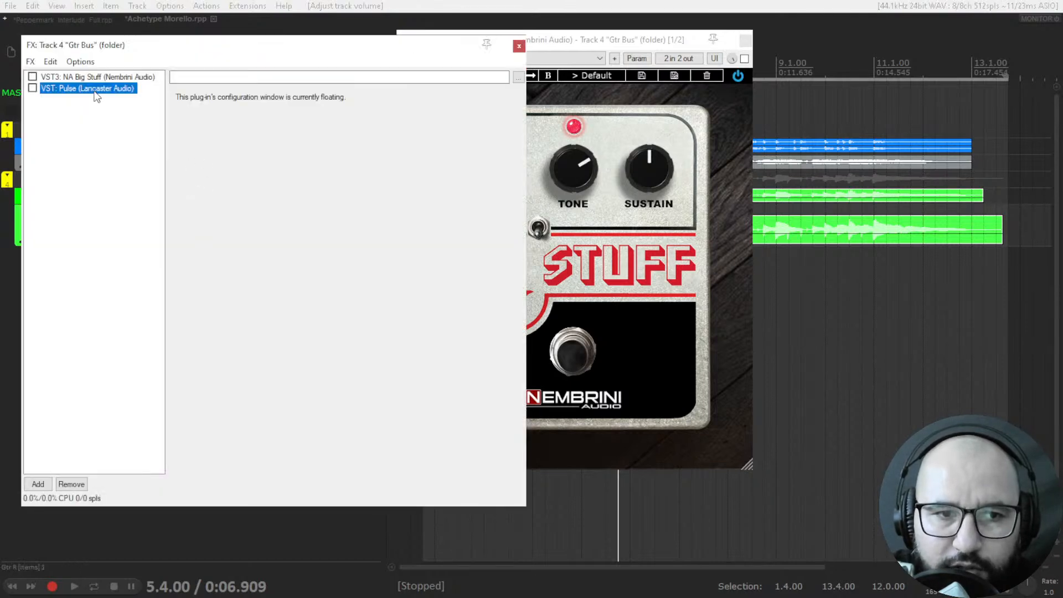
click(353, 60)
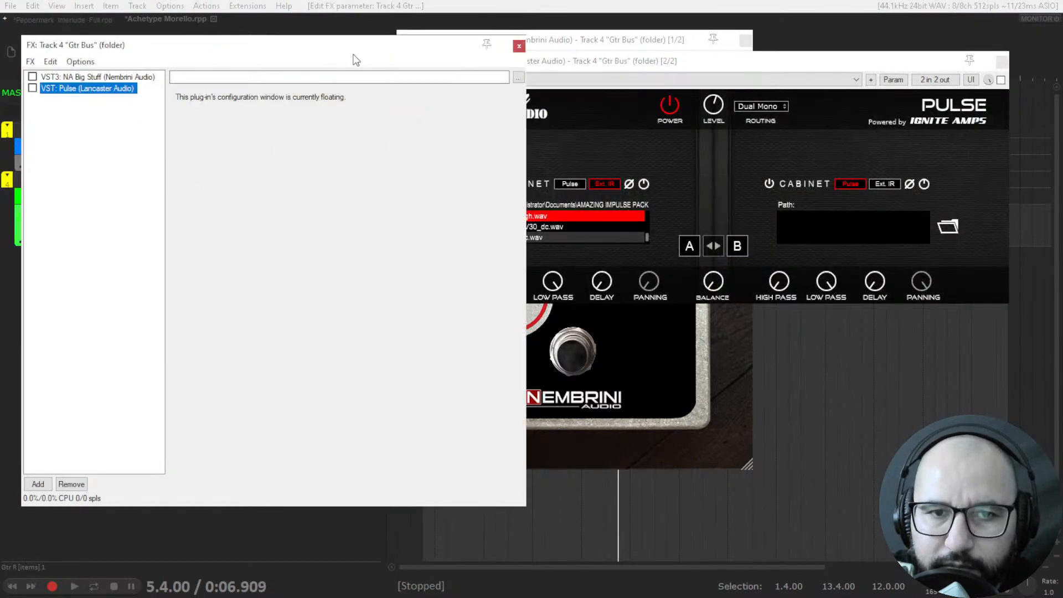
click(521, 49)
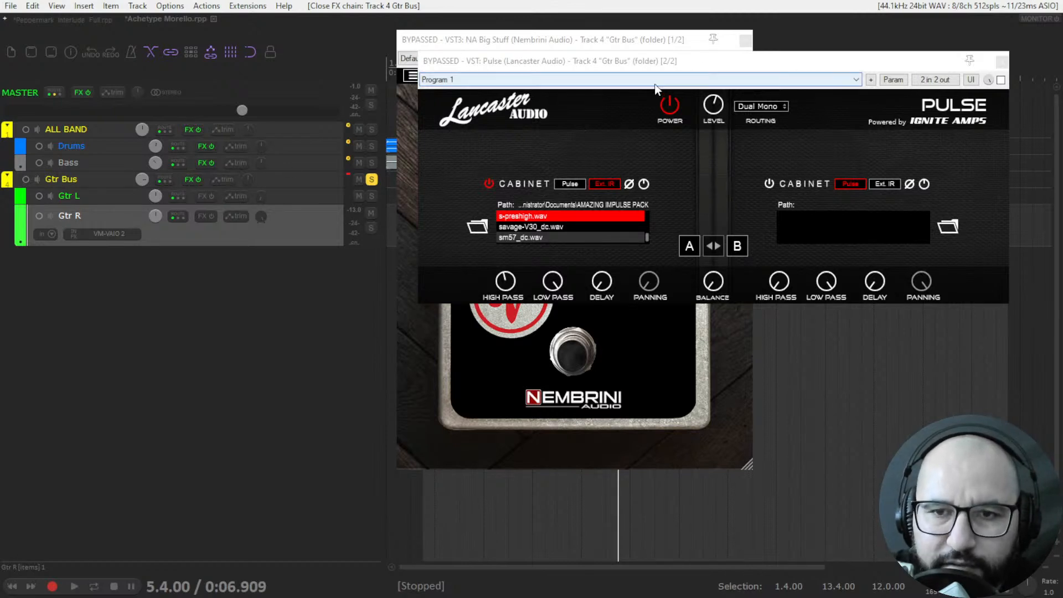
click(432, 336)
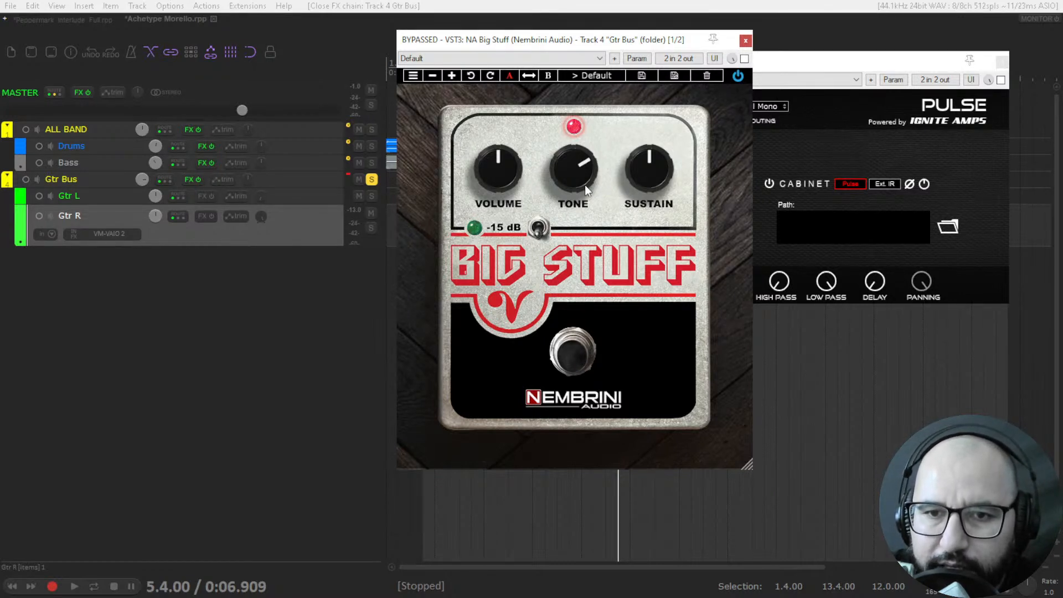
click(796, 155)
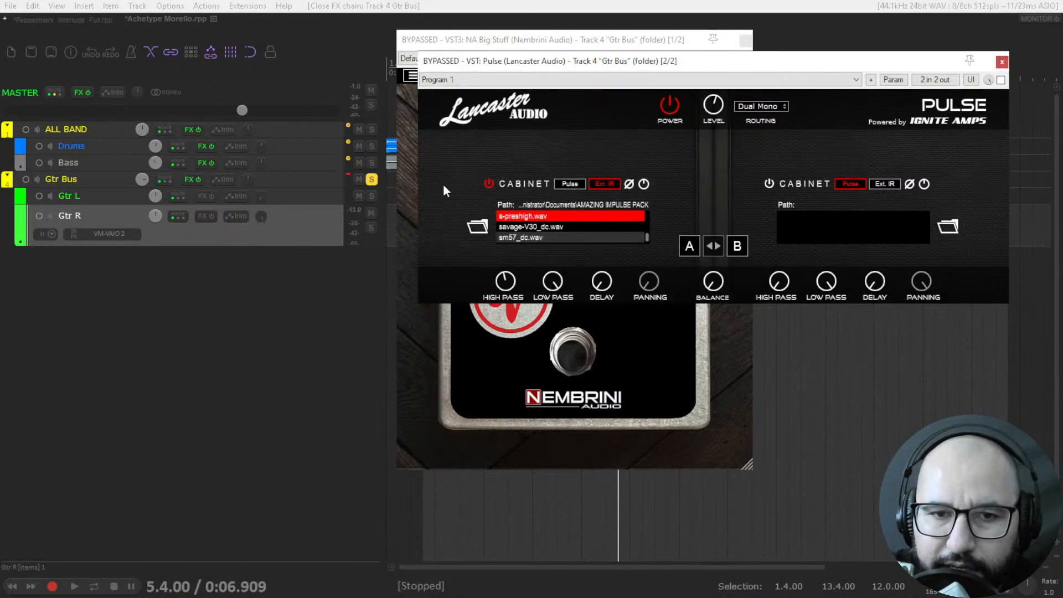
click(1002, 61)
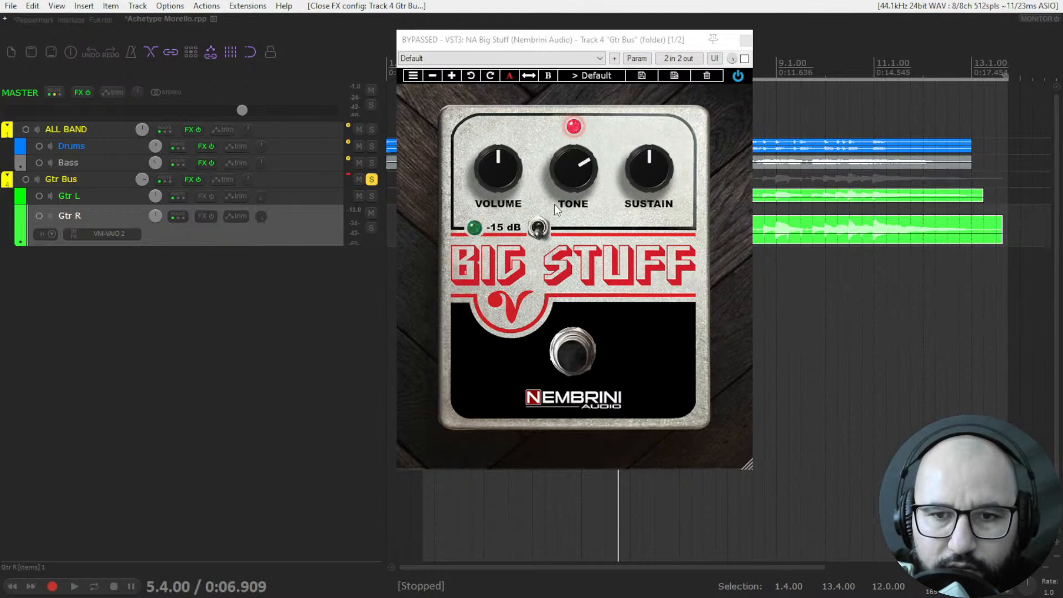
Enable the Pulse and NA Big Stuff plugins on the Gtr Bus track and audition the guitars.
click(192, 179)
click(32, 89)
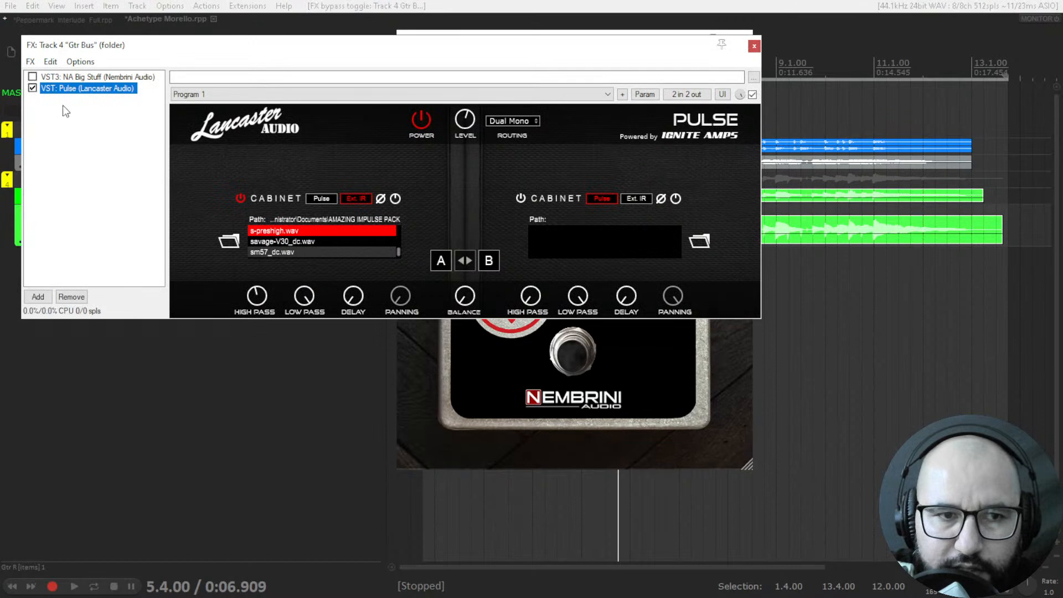
click(32, 77)
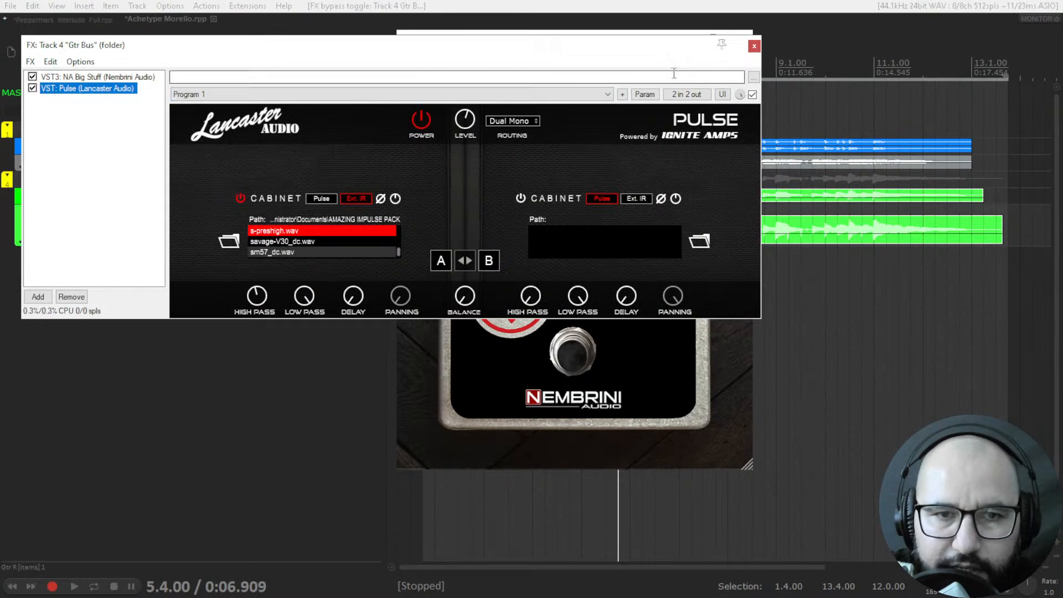
click(754, 46)
key(space)
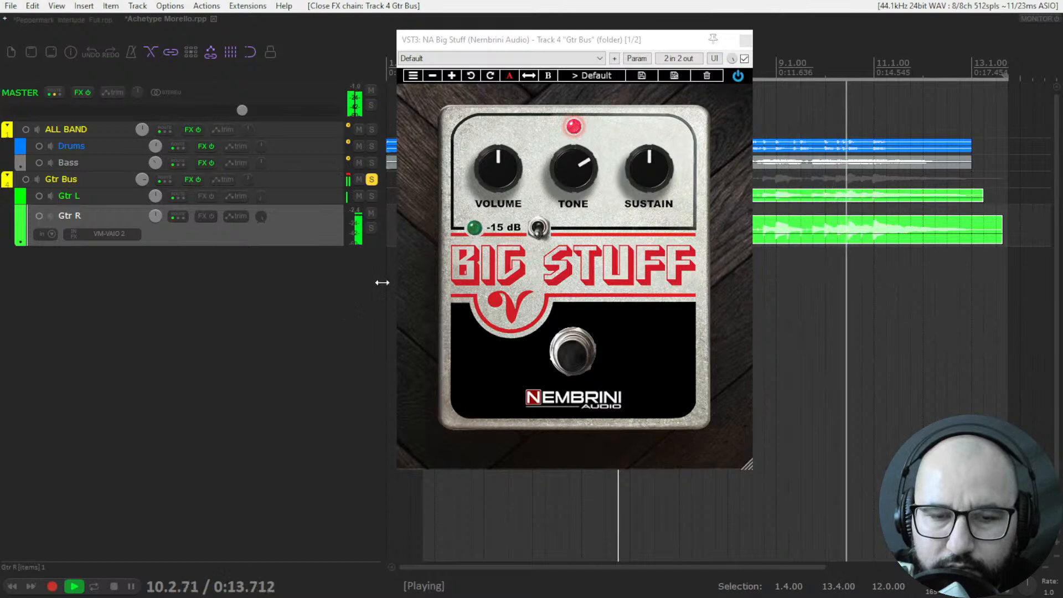
key(space)
Play from position 2.3.00 while sweeping the Big Stuff pedal's Tone down and up, settling at about half past one on the dial.
click(460, 496)
key(space)
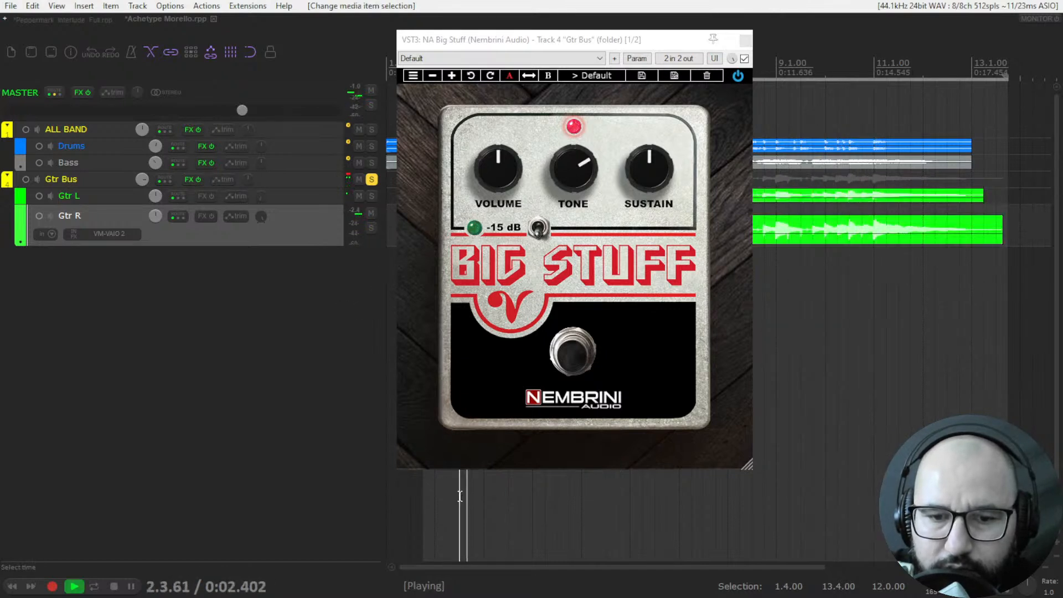
drag(577, 168, 592, 365)
drag(588, 268, 588, 27)
drag(573, 164, 571, 209)
key(space)
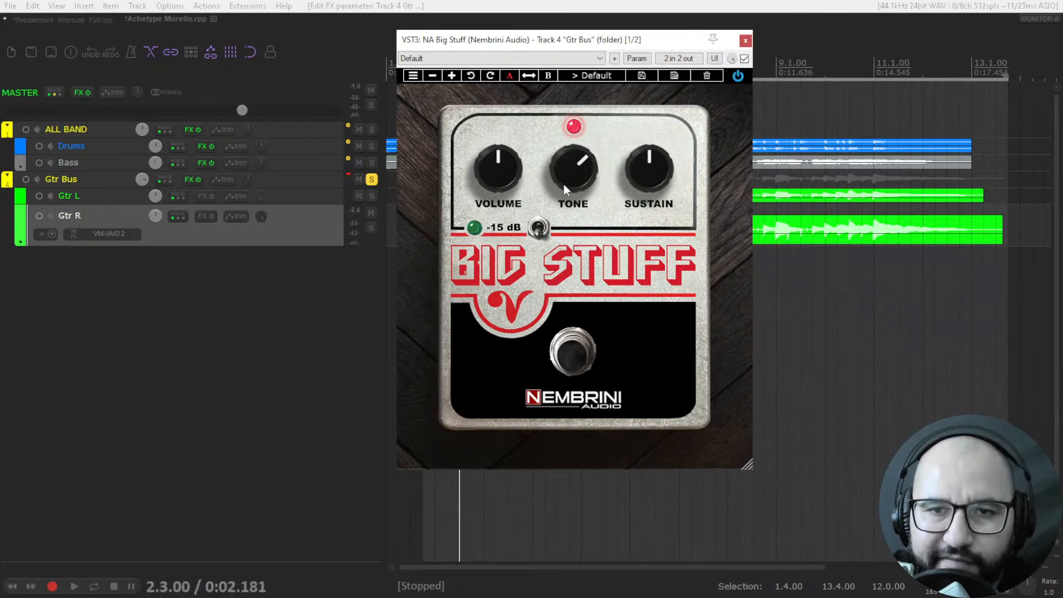
Raise the pedal's Tone slightly during playback, to a little past two o'clock on the dial.
mouse_move(567, 182)
mouse_down()
mouse_move(570, 126)
mouse_move(566, 162)
mouse_up()
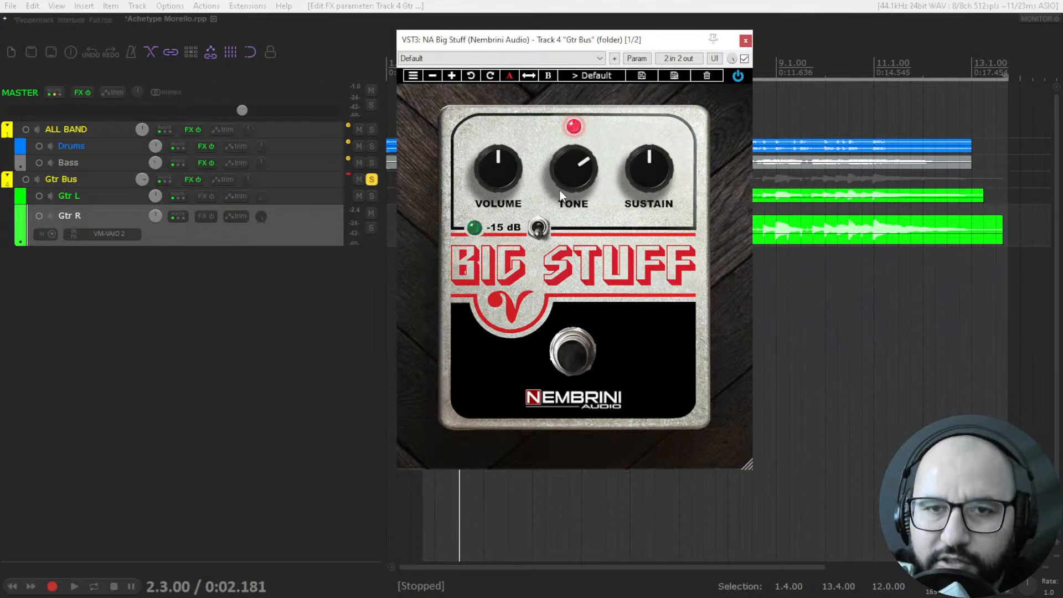
key(space)
mouse_move(569, 176)
mouse_down()
mouse_move(594, 13)
mouse_move(567, 242)
mouse_move(568, 142)
mouse_move(563, 164)
mouse_up()
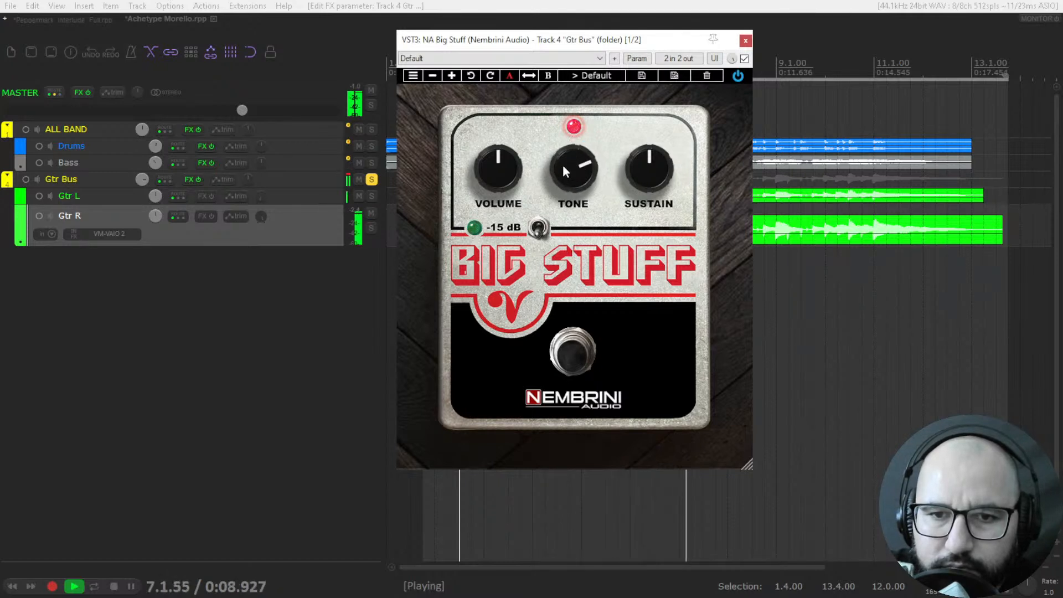
Audition the pedal with Sustain near its maximum, toggle repeat on and off, and reset Sustain to its default.
mouse_move(642, 171)
mouse_down()
mouse_move(644, 79)
mouse_move(623, 184)
mouse_move(643, 112)
mouse_move(644, 152)
mouse_up()
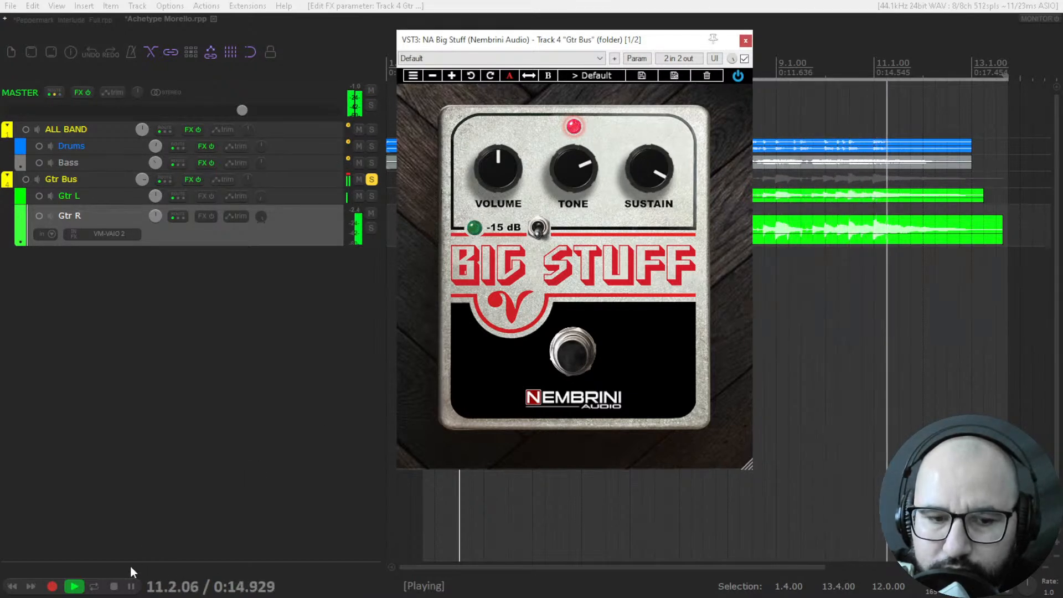
click(94, 586)
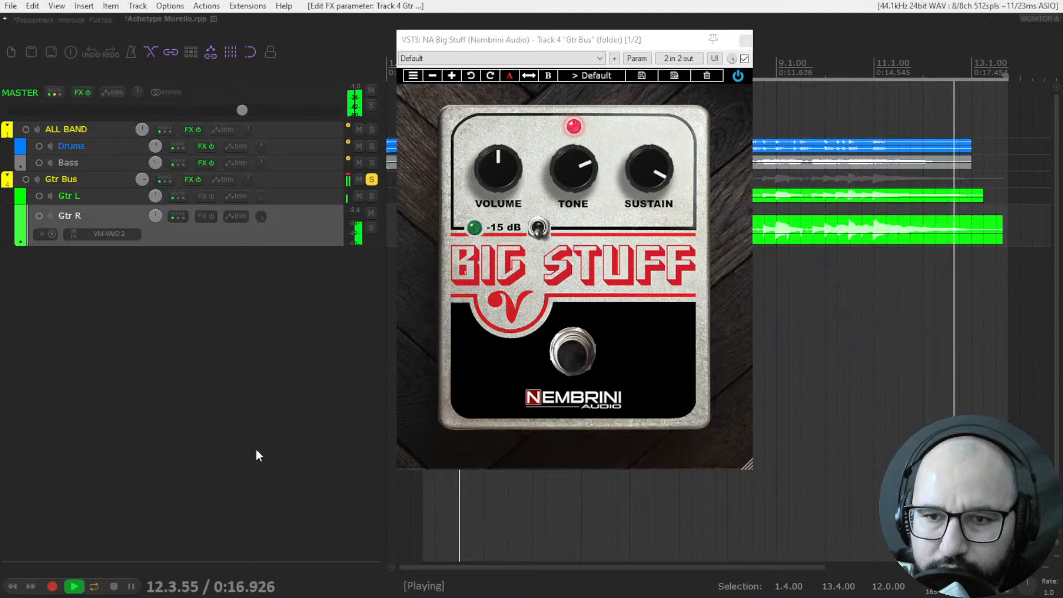
key(space)
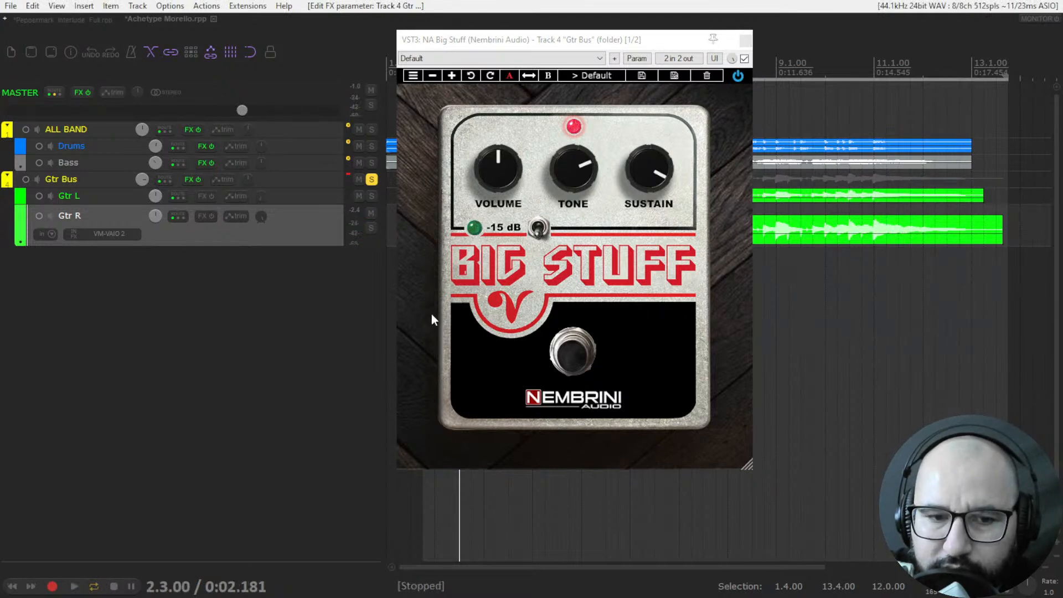
click(95, 587)
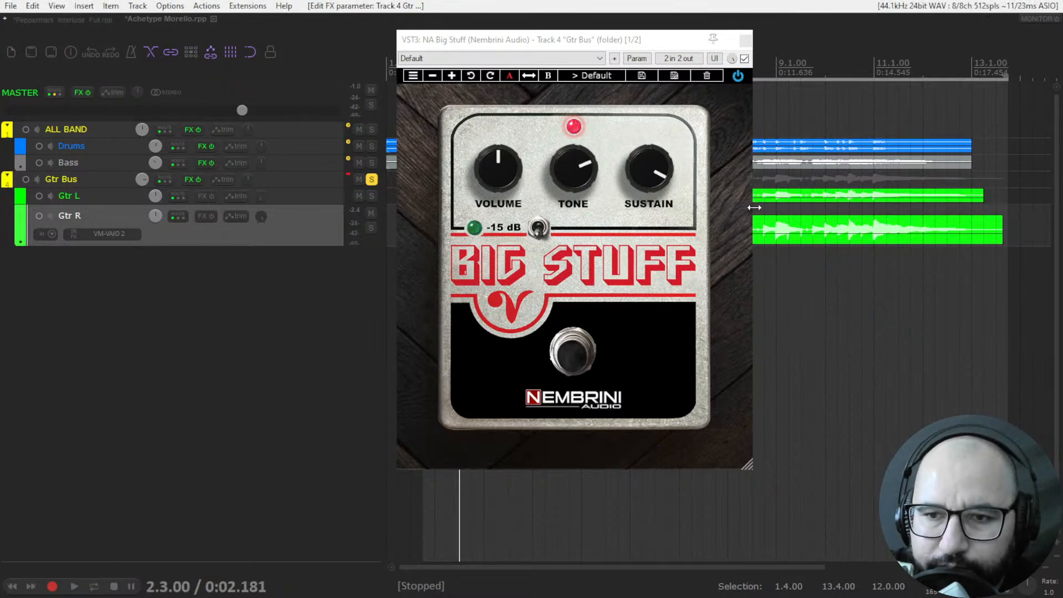
double_click(653, 174)
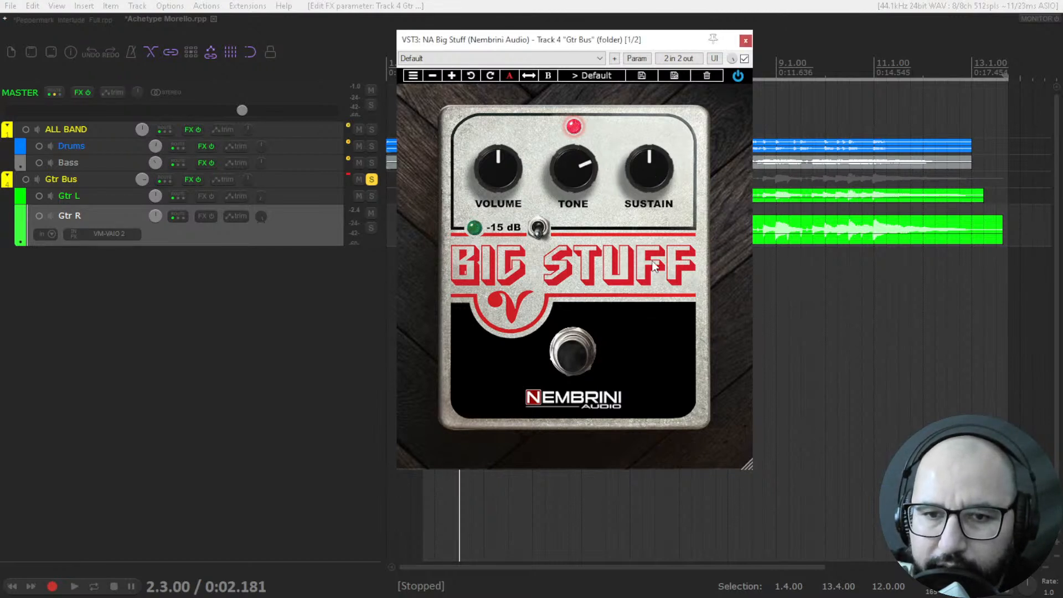
Compare the guitar sound with the pedal's -15 dB switch on and off during playback.
key(space)
click(545, 231)
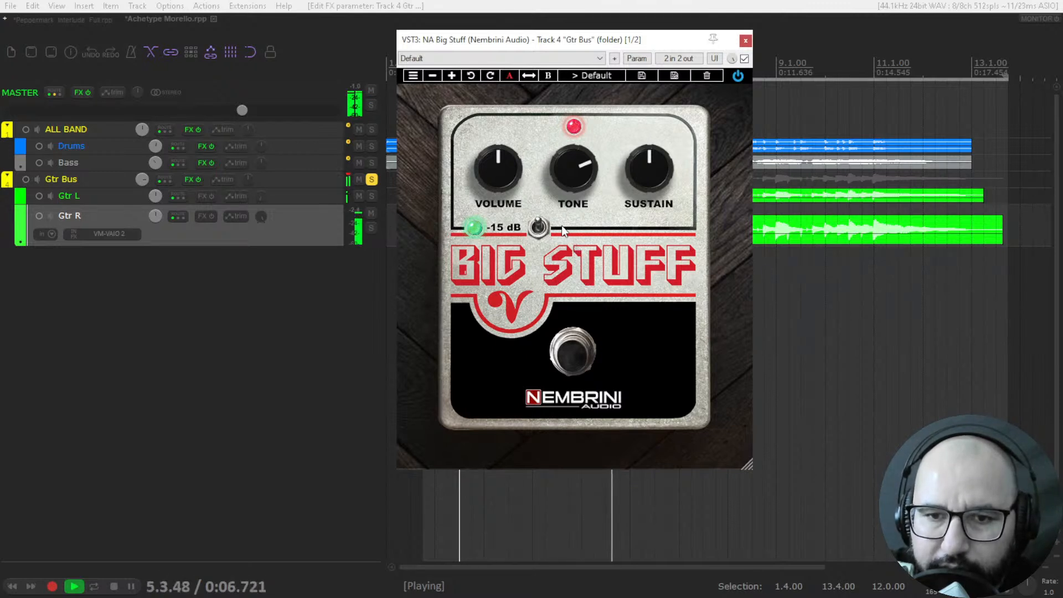
key(space)
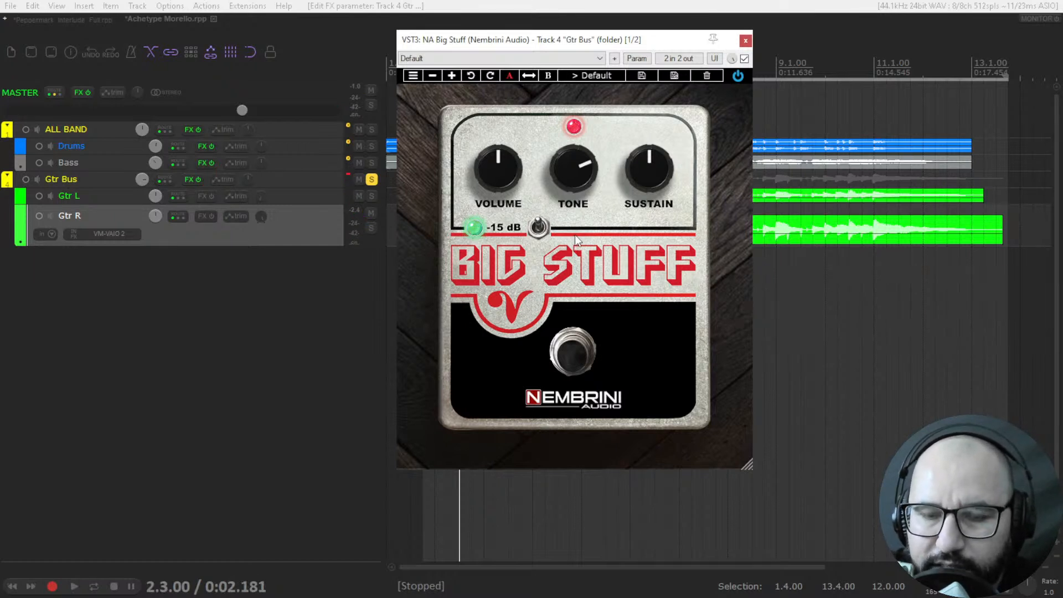
key(space)
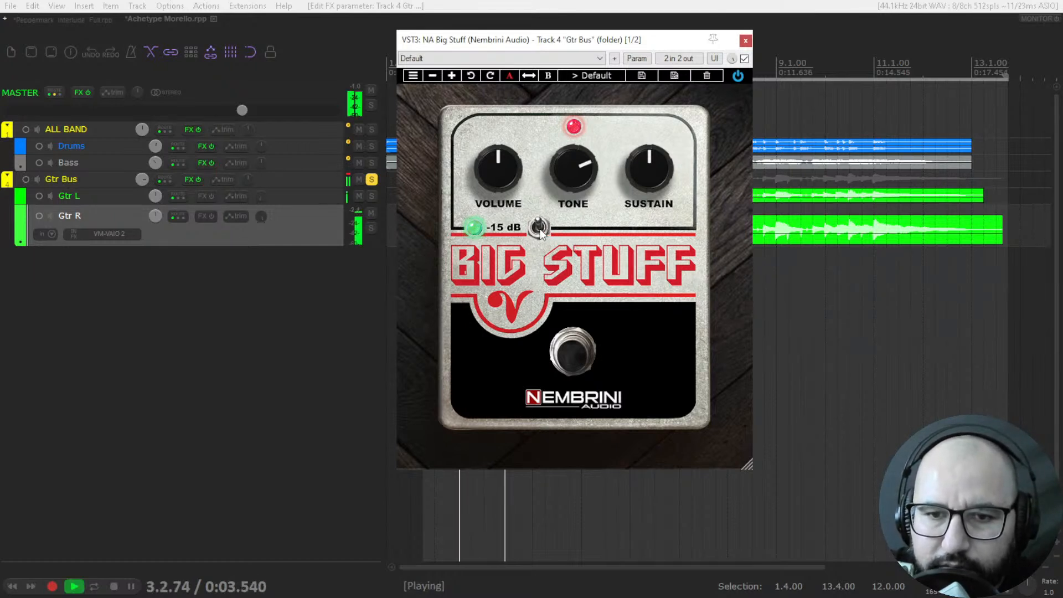
click(539, 228)
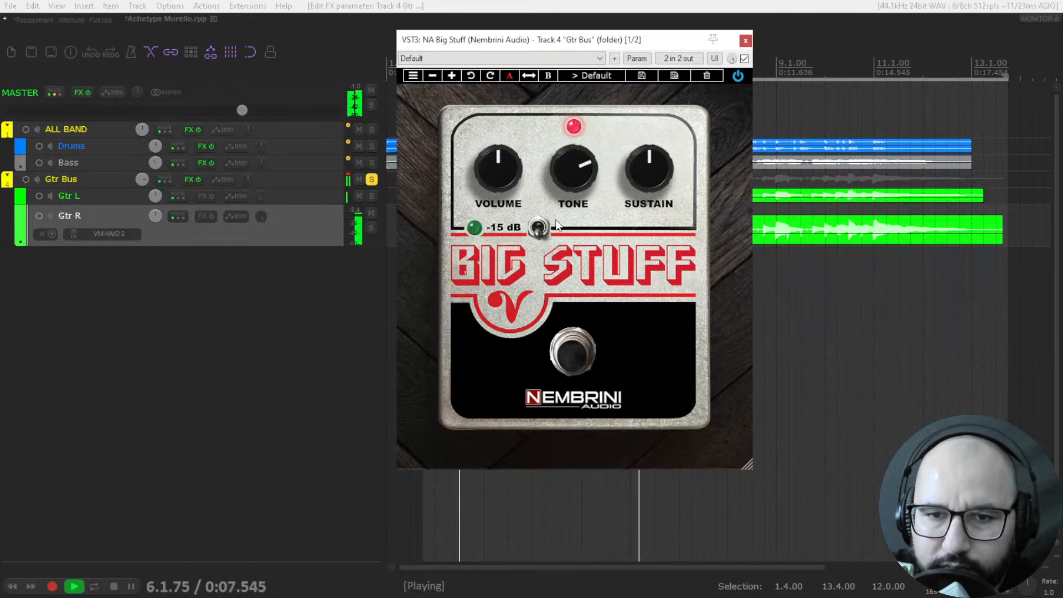
key(space)
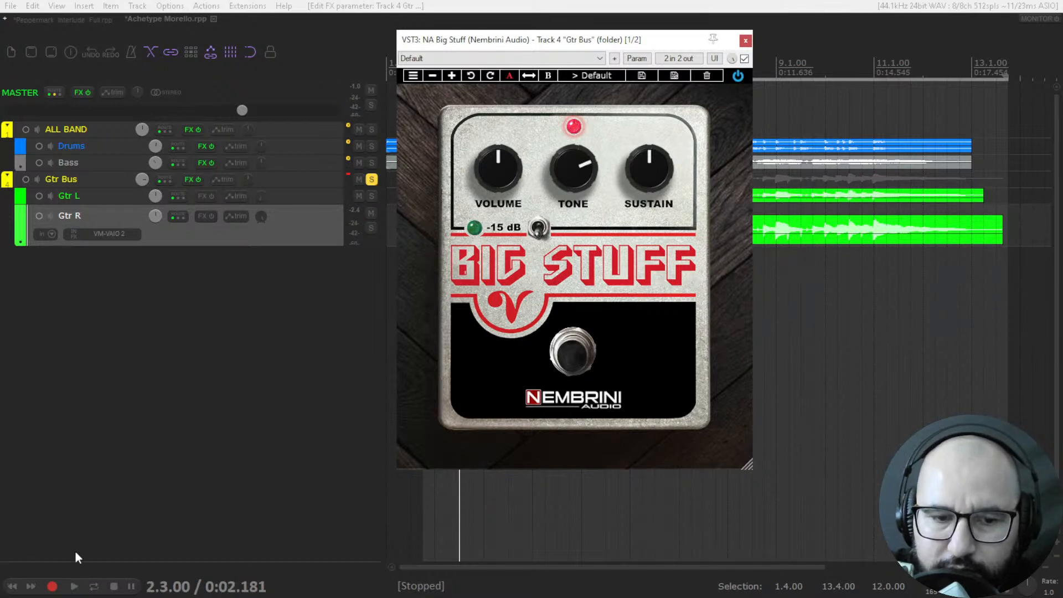
Unsolo Gtr Bus, play the full mix from the project start, and raise the pedal's Volume to just past twelve o'clock.
click(13, 587)
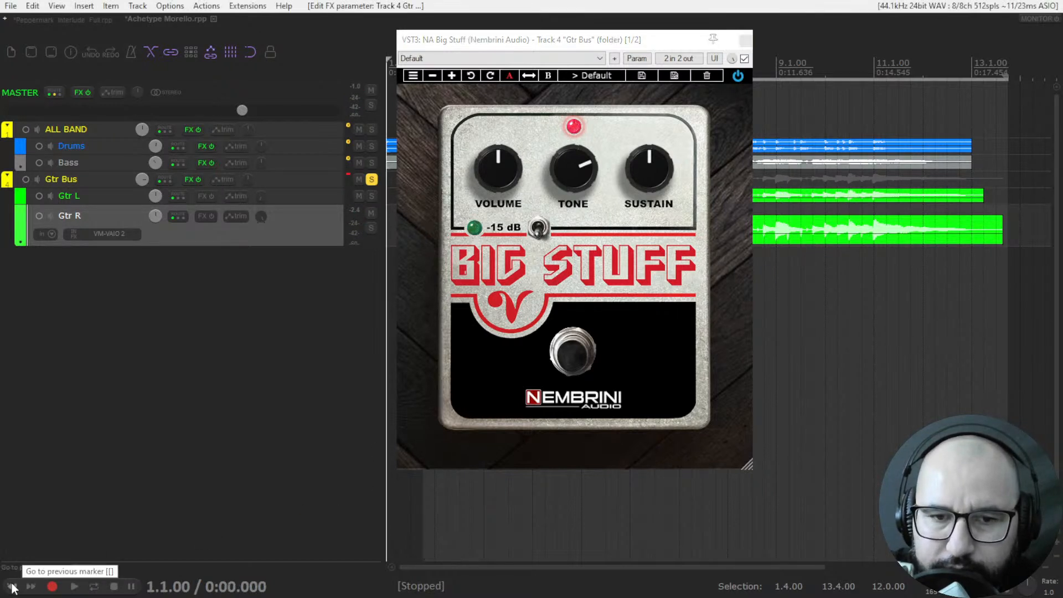
click(371, 180)
key(space)
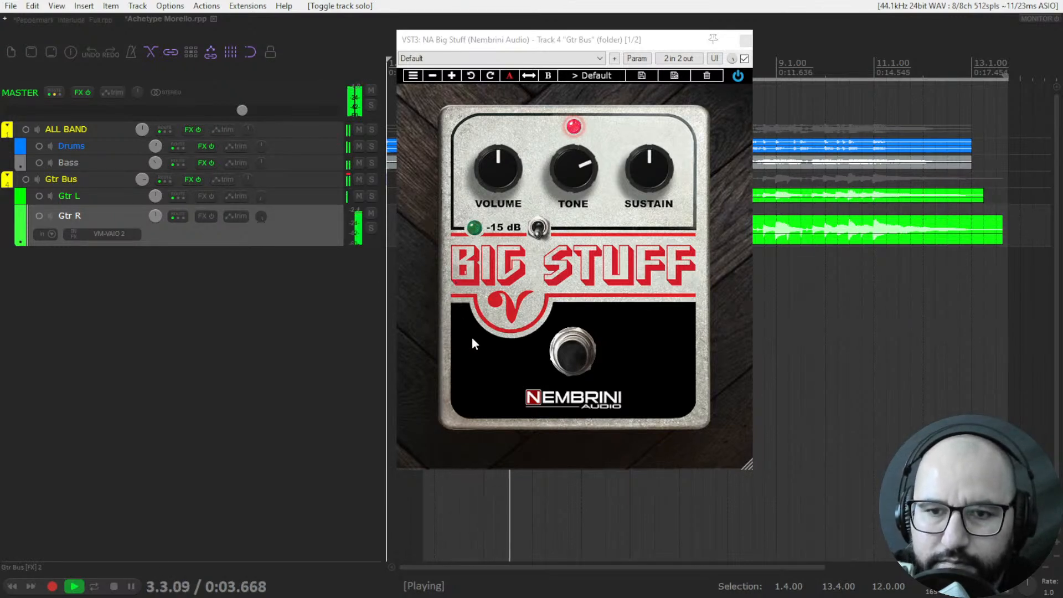
drag(502, 170, 506, 158)
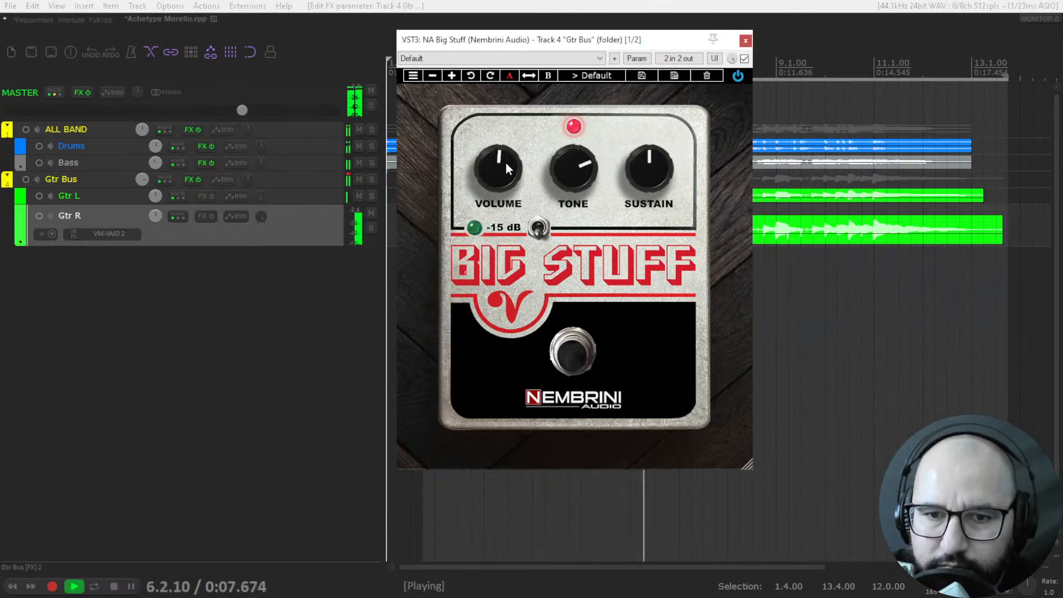
Adjust the pedal's Tone to about two o'clock and raise Sustain to about half past one while the mix plays.
mouse_move(580, 180)
mouse_down()
mouse_move(583, 344)
mouse_move(568, 167)
mouse_move(568, 183)
mouse_up()
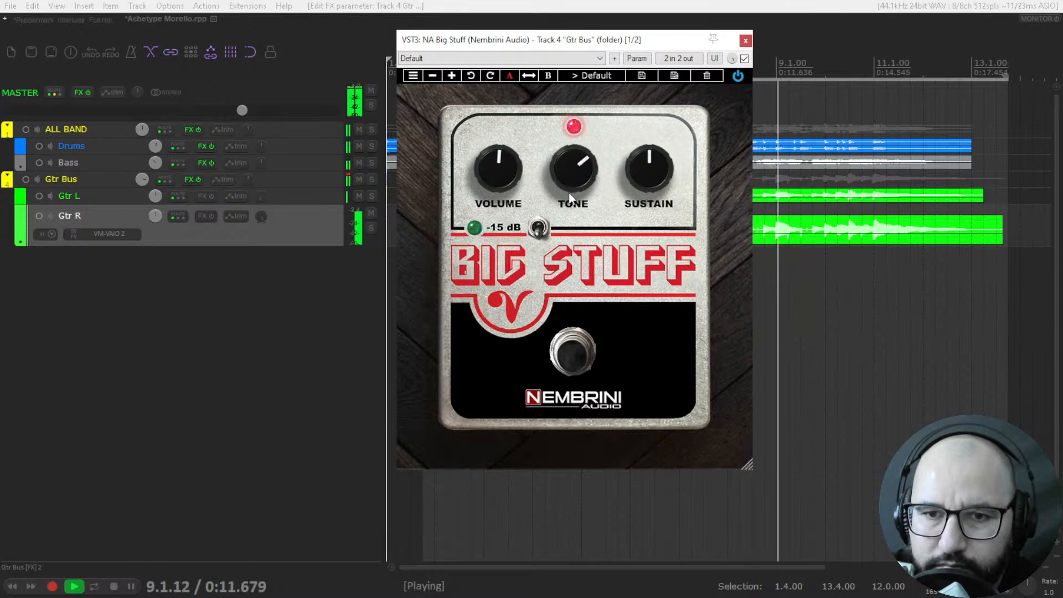
drag(657, 174, 659, 86)
drag(566, 164, 567, 154)
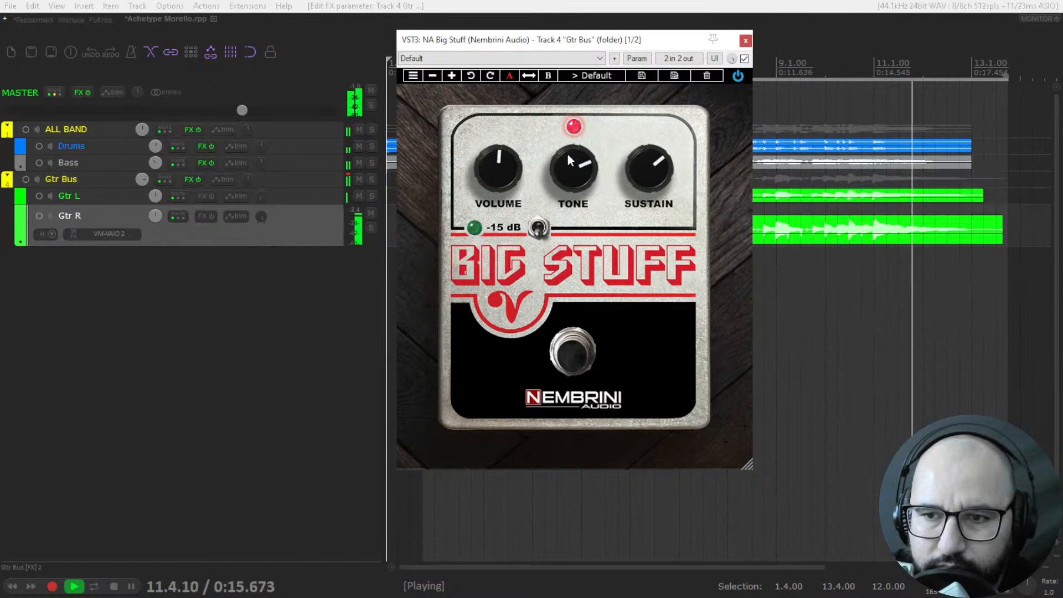
Replay the mix from 1.4.00, raising Tone to about half past two and Sustain to about two o'clock.
key(space)
key(space)
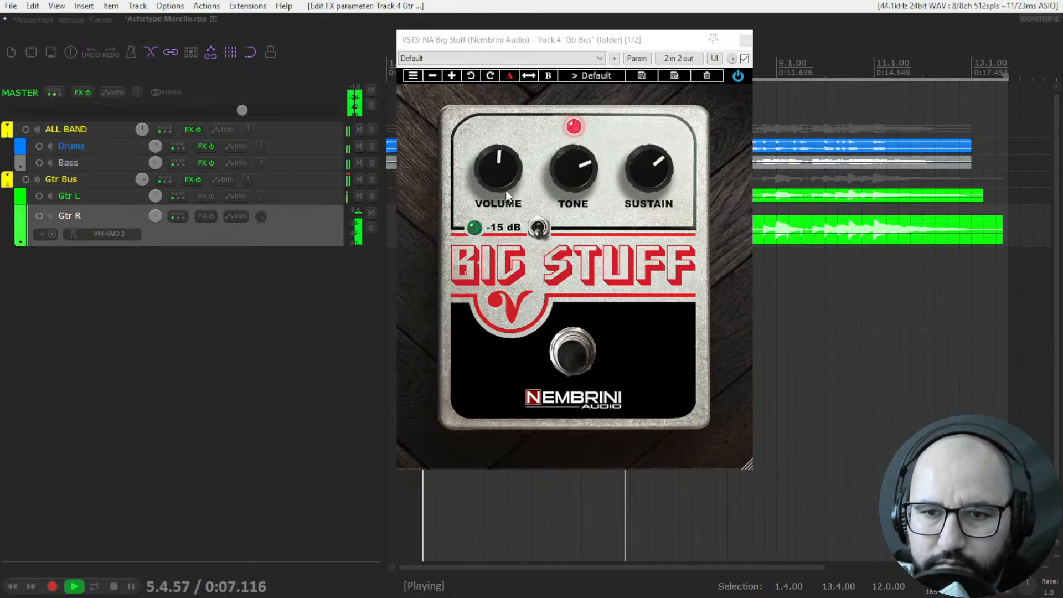
drag(571, 168, 574, 143)
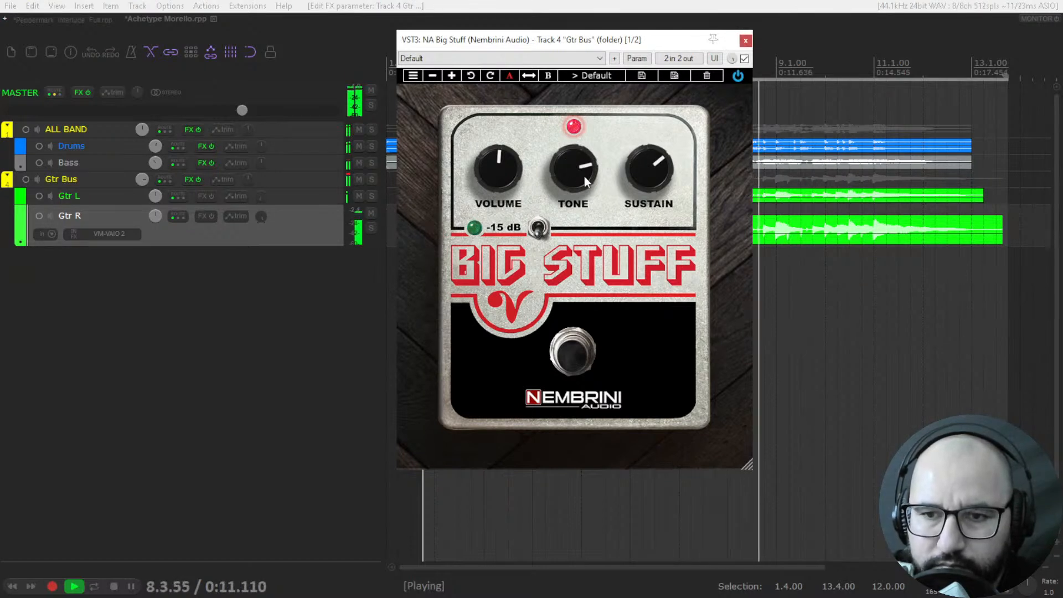
drag(645, 174, 633, 222)
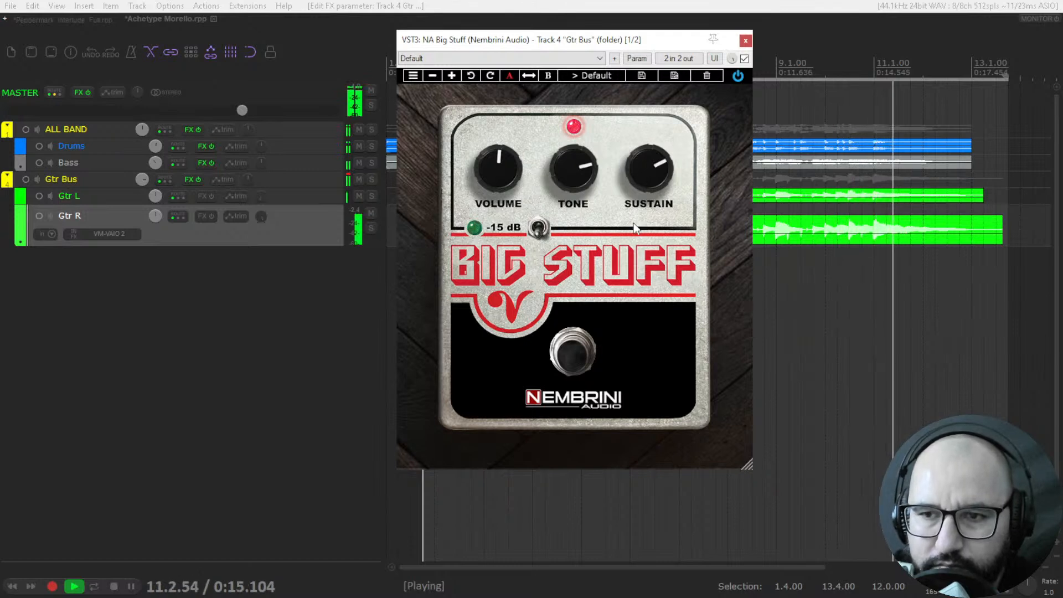
Stop playback, bypass the Big Stuff pedal on Gtr Bus and close its window.
key(space)
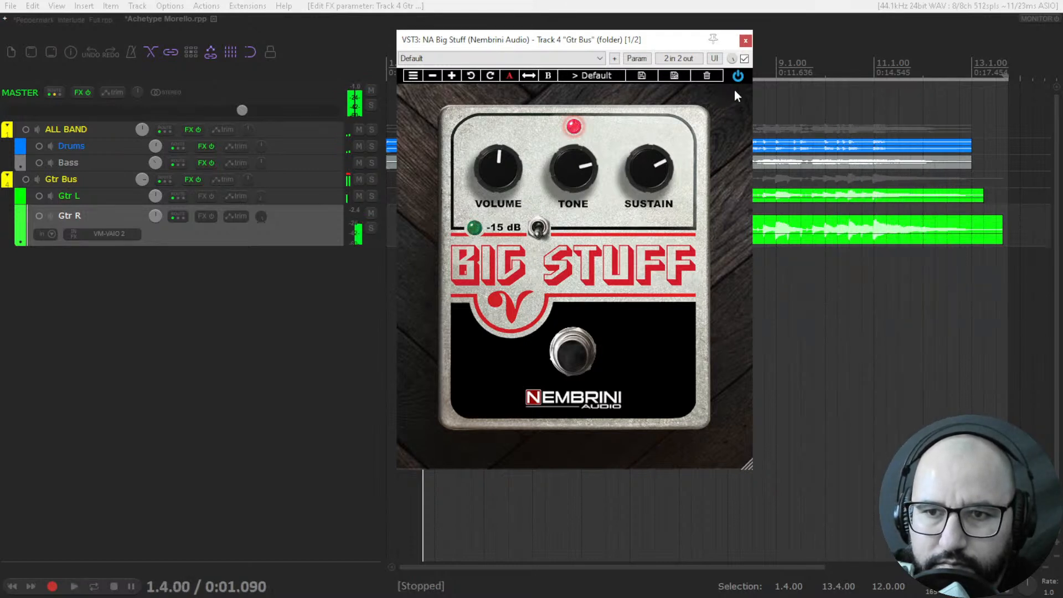
click(745, 59)
click(745, 40)
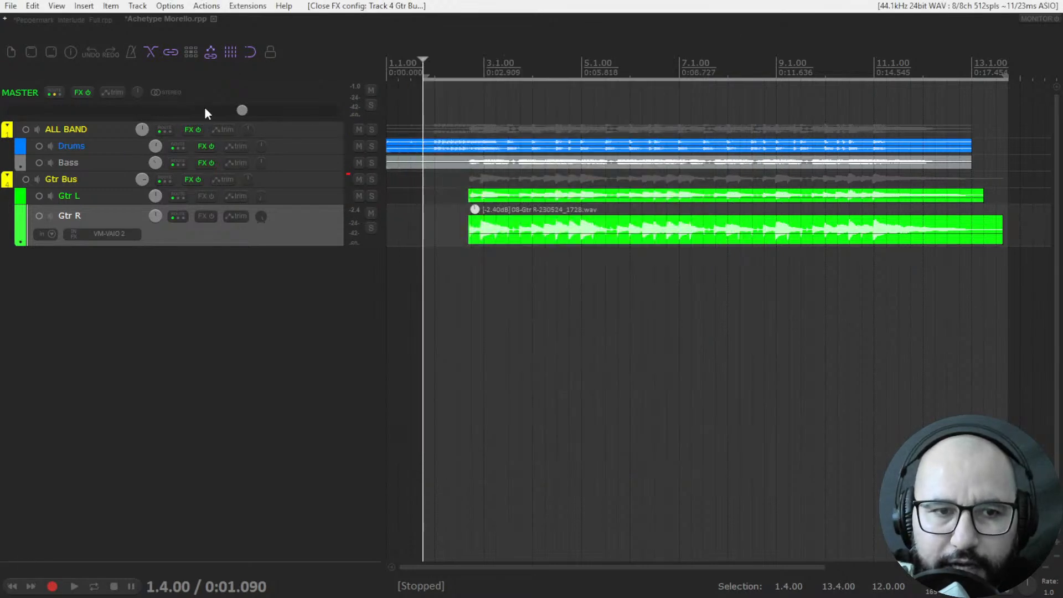
Switch to the Peppermark_Interlude_Full.rpp project, close the NeuralAmpModeler window, and solo track 15 Bass instead of track R.
click(69, 19)
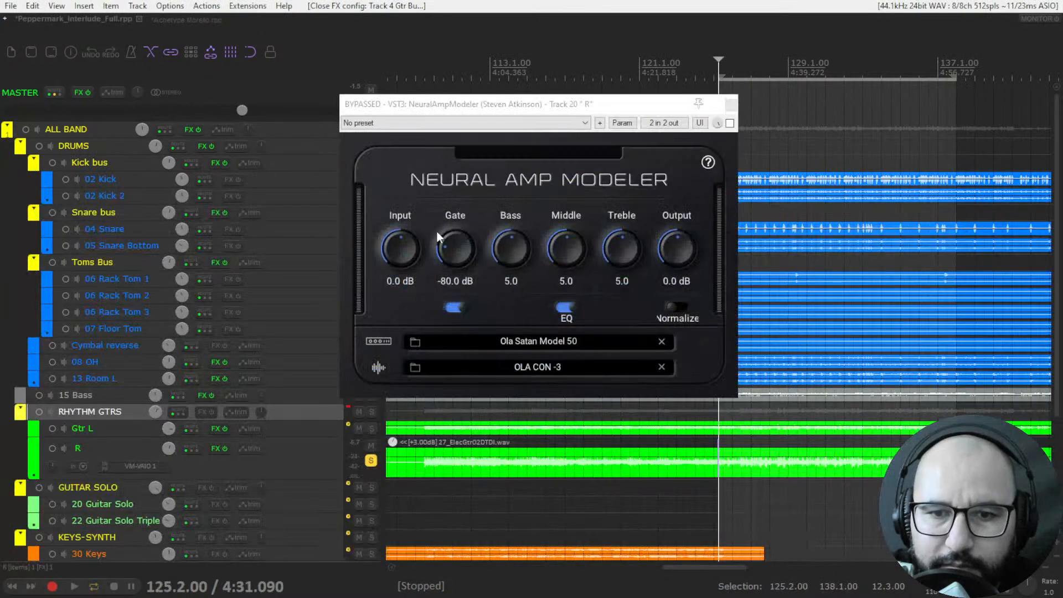
click(730, 105)
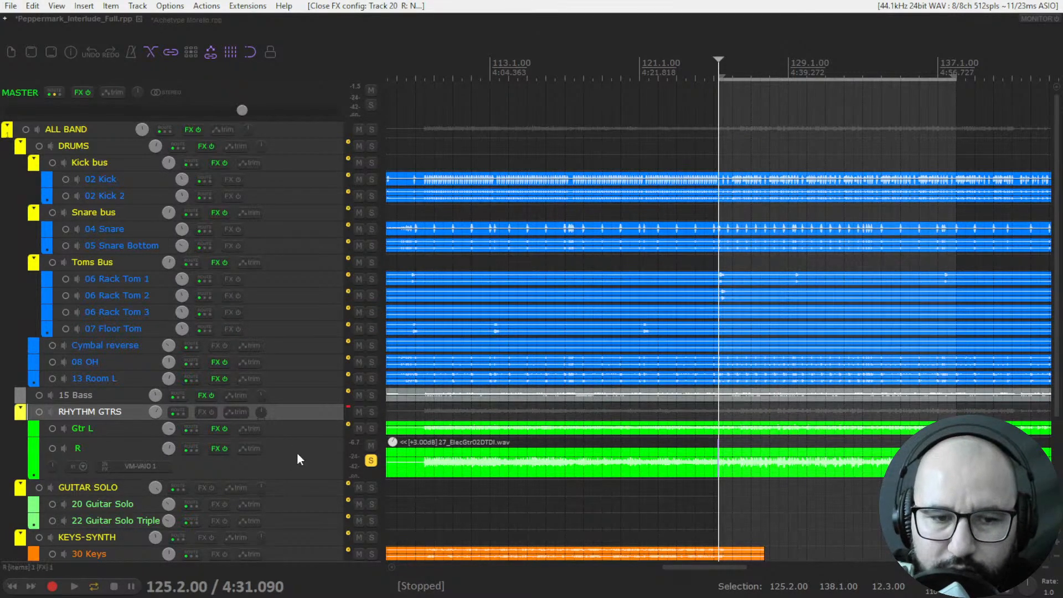
click(371, 395)
click(371, 461)
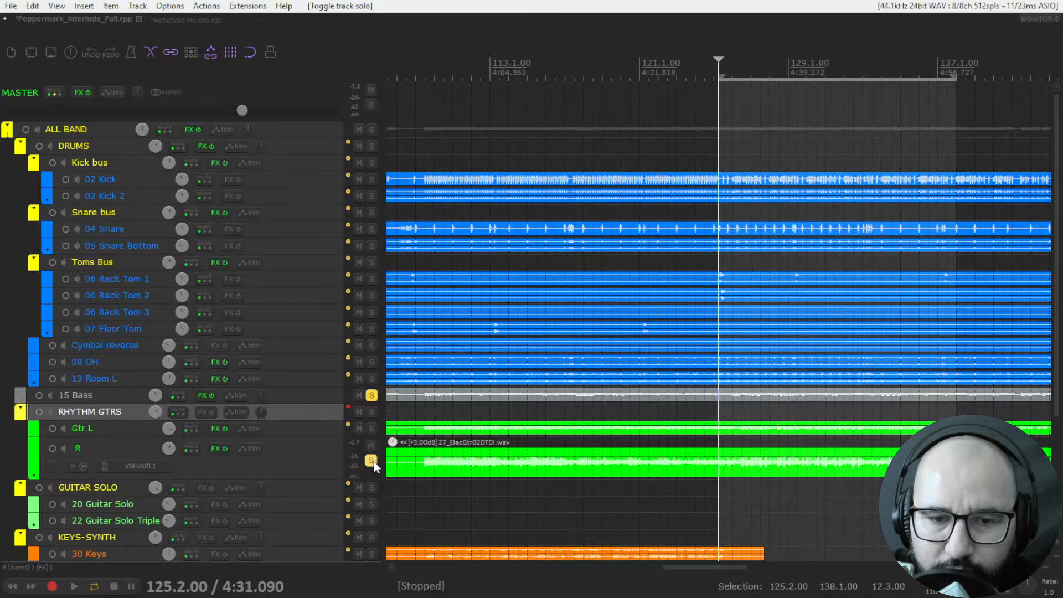
Bypass BOD in the 15 Bass FX chain and show NA Big Stuff in its own floating window with the chain closed.
right_click(203, 394)
click(200, 395)
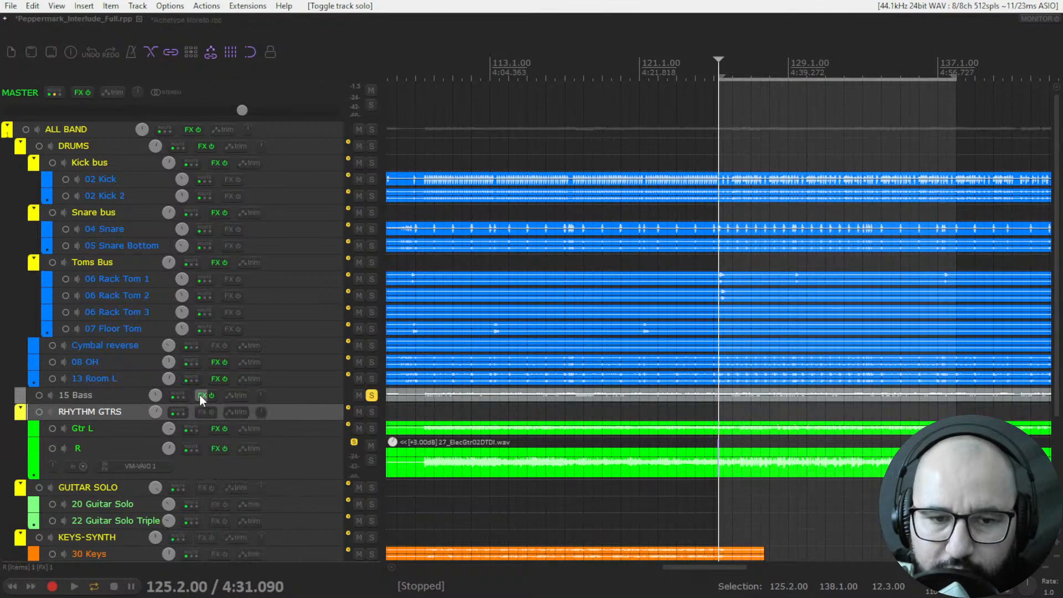
click(199, 394)
click(91, 64)
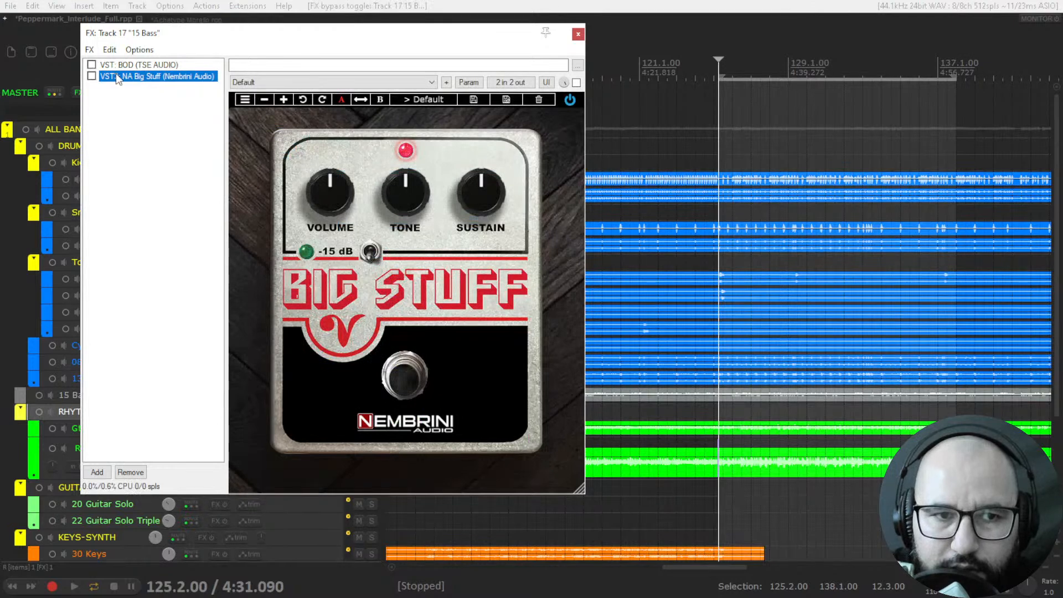
double_click(114, 75)
drag(262, 56, 582, 82)
click(578, 35)
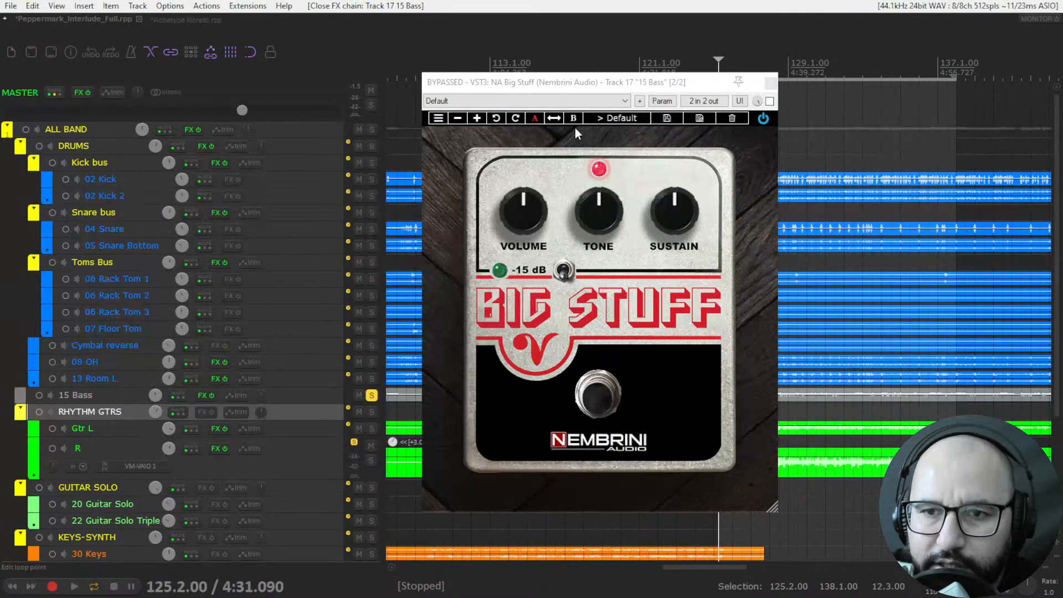
Play the soloed bass, enable the Big Stuff pedal, and raise its Tone and Sustain to about one o'clock.
key(space)
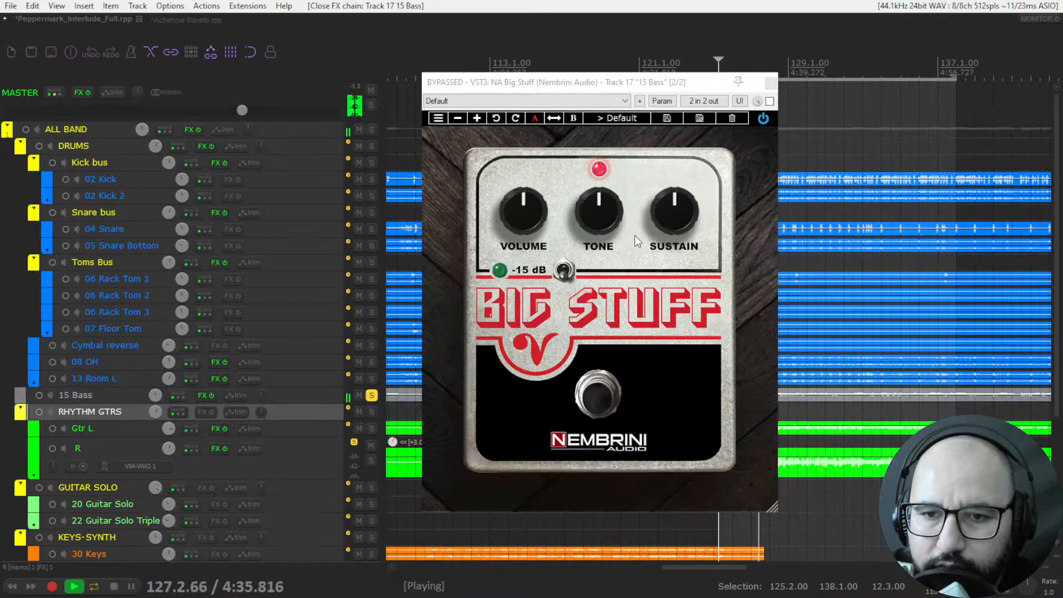
click(769, 102)
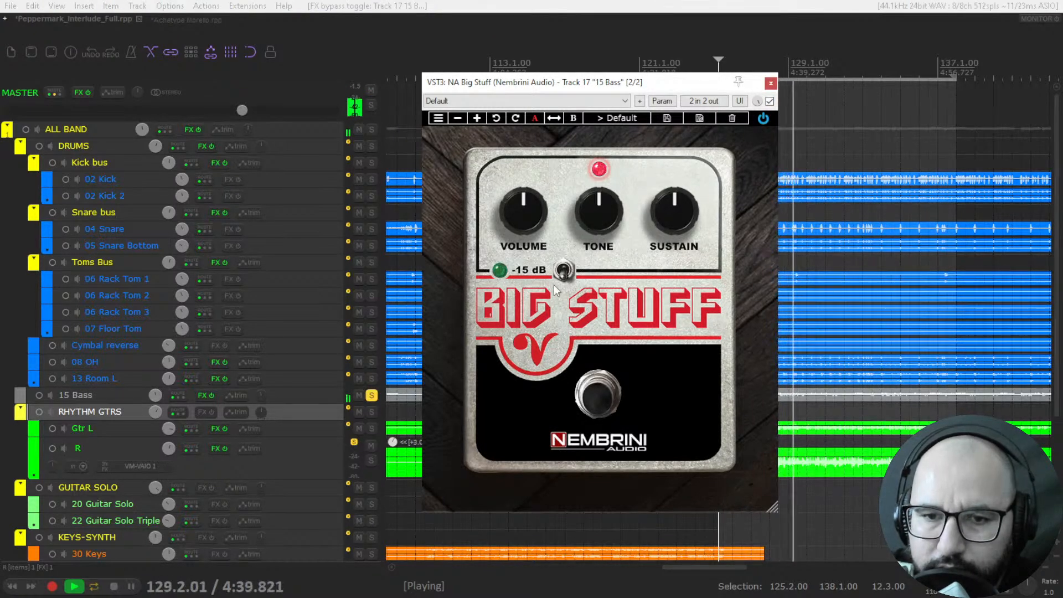
drag(593, 212, 614, 86)
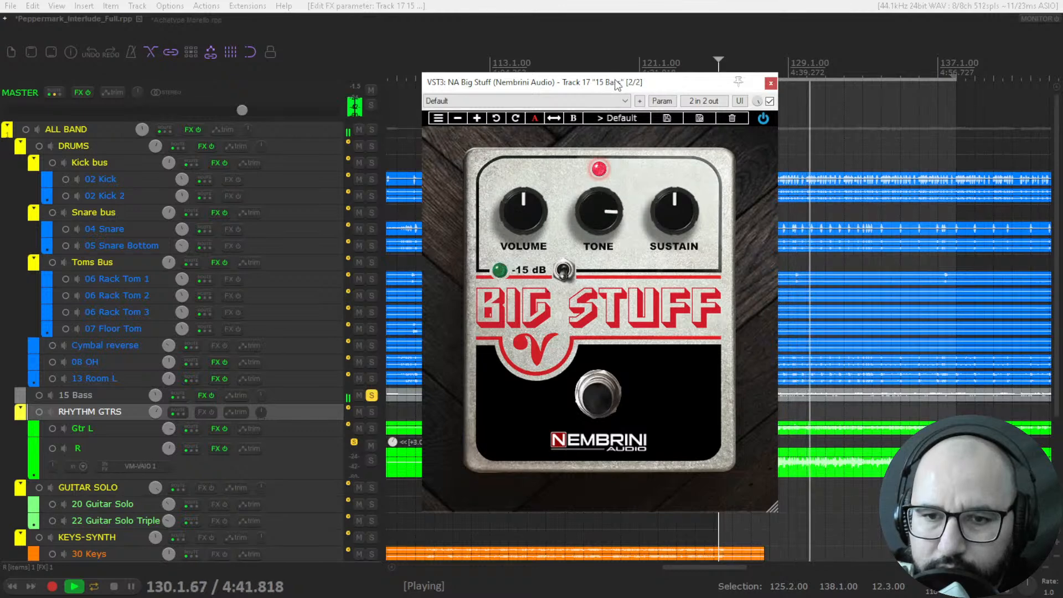
drag(676, 211, 688, 29)
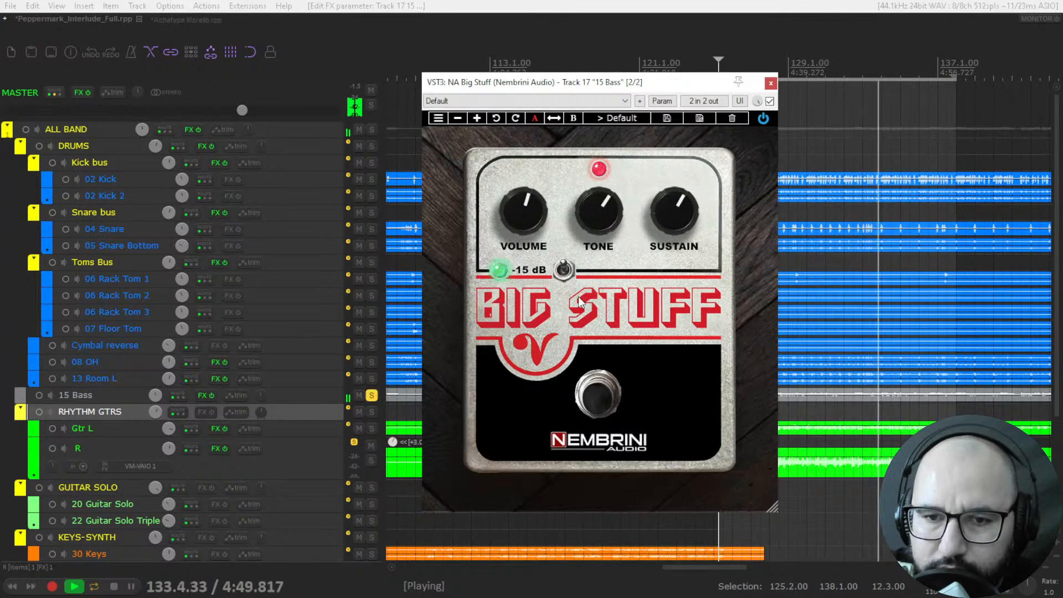
Compare the bass sound with the -15 dB switch on and off, raising Volume to about half past one.
click(565, 277)
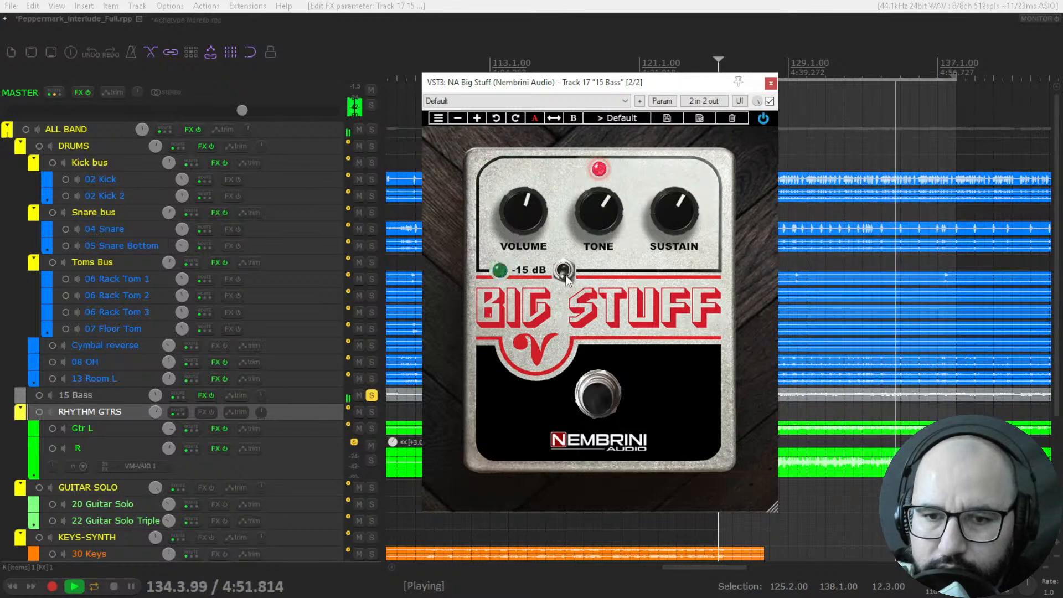
click(565, 274)
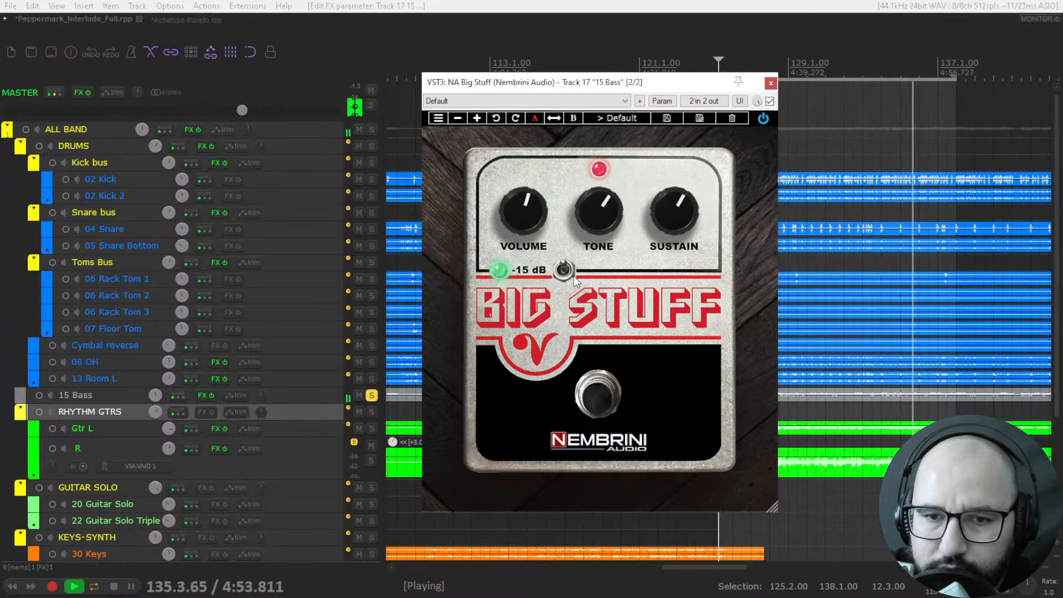
drag(522, 185, 524, 165)
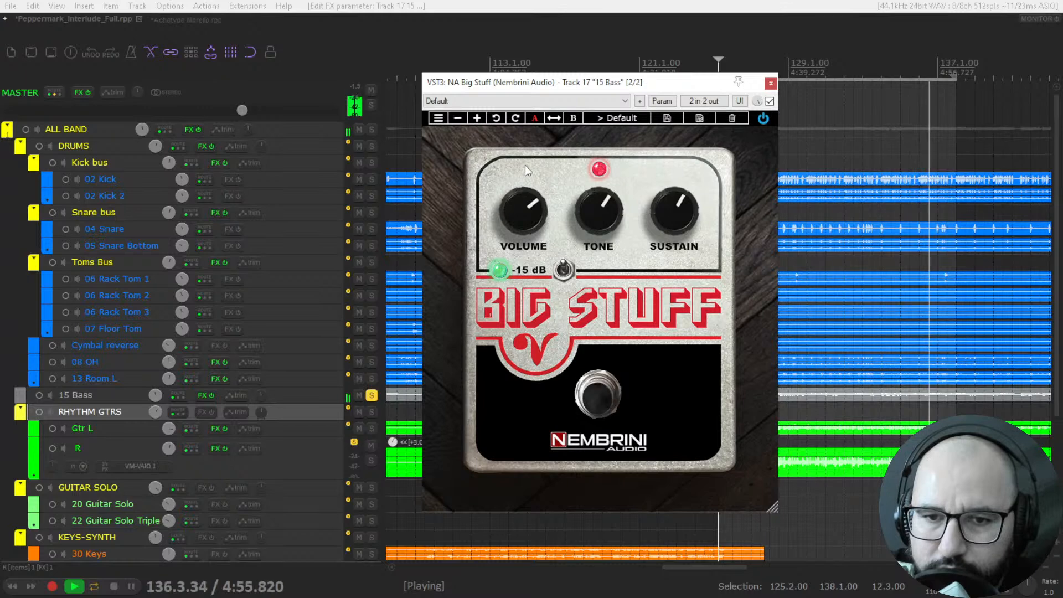
click(564, 274)
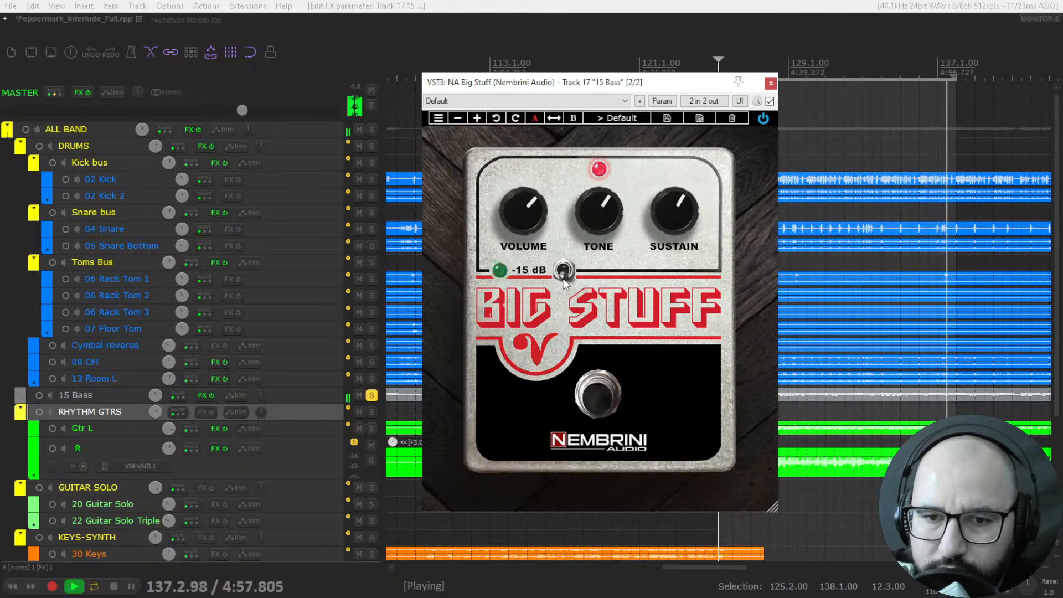
Lower Tone to just past twelve o'clock, turn on the -15 dB switch, and raise Sustain to about two o'clock.
drag(596, 211, 569, 241)
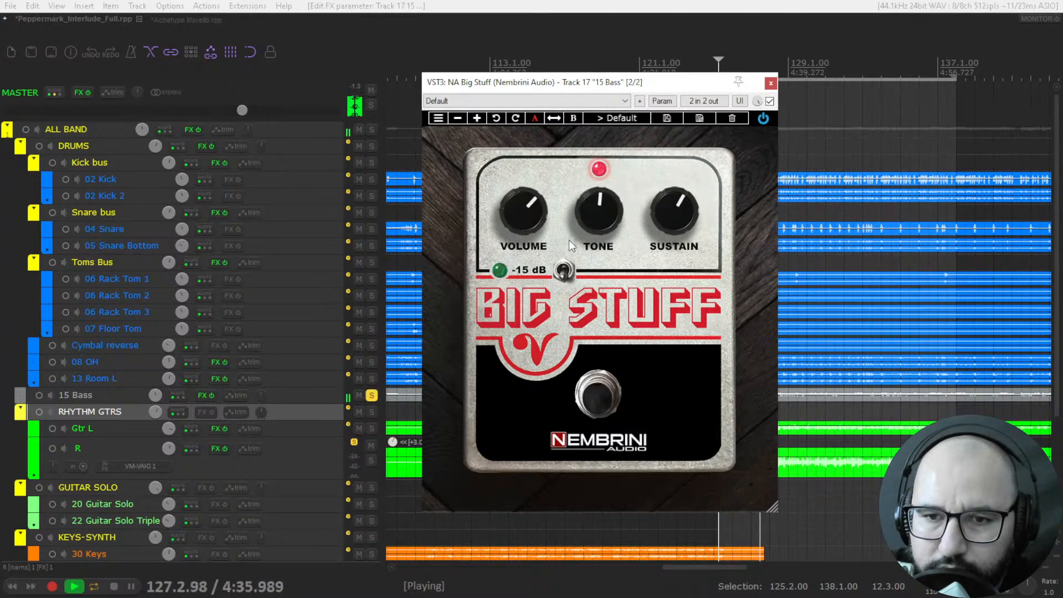
click(563, 274)
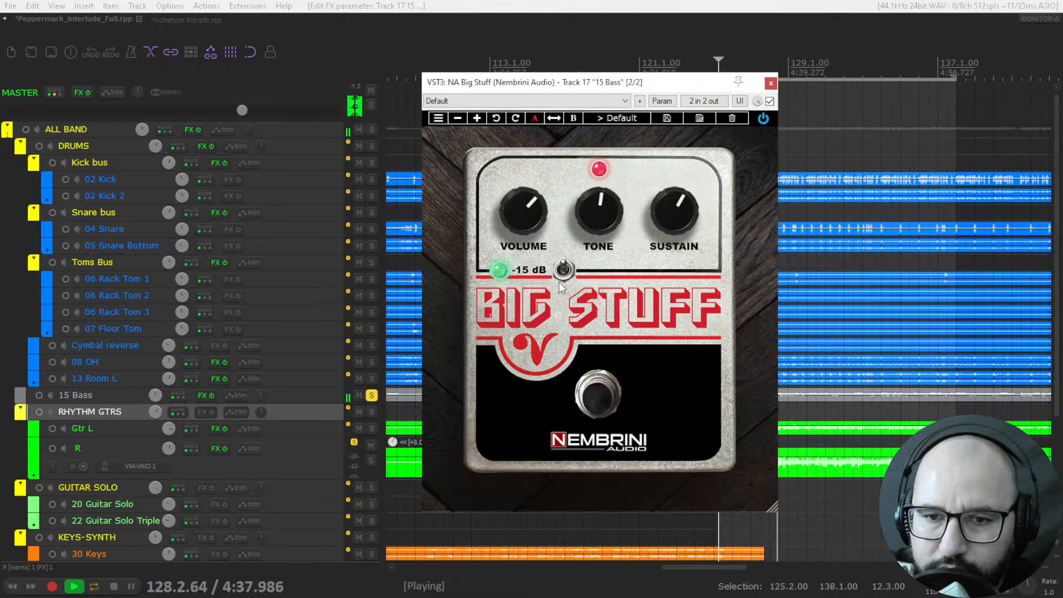
drag(669, 221, 673, 325)
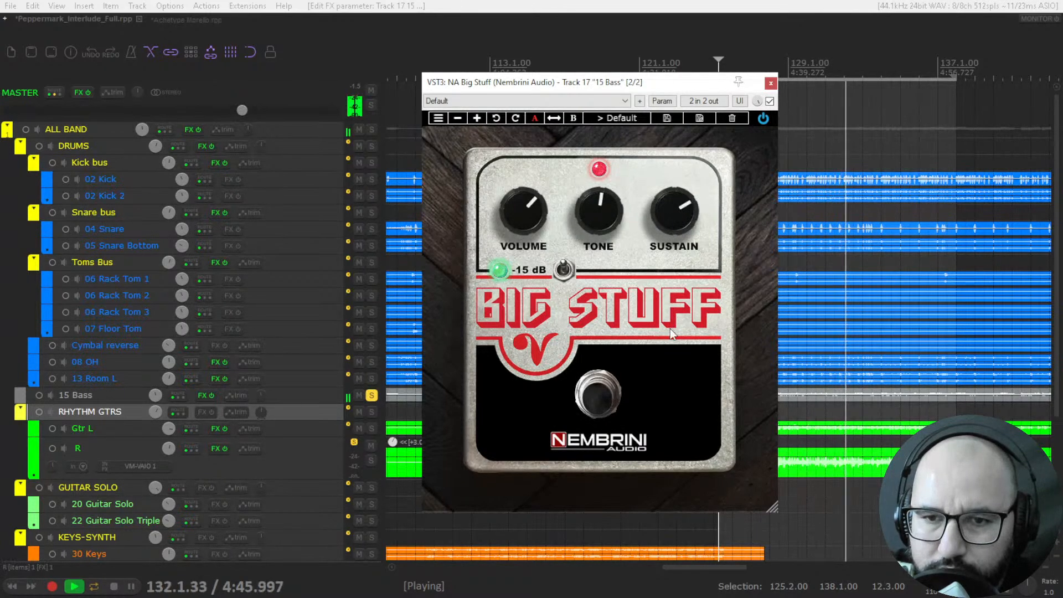
mouse_move(677, 212)
mouse_down()
mouse_move(681, 122)
mouse_move(677, 224)
mouse_up()
Stop playback, bypass the Big Stuff pedal on 15 Bass and close its window.
key(space)
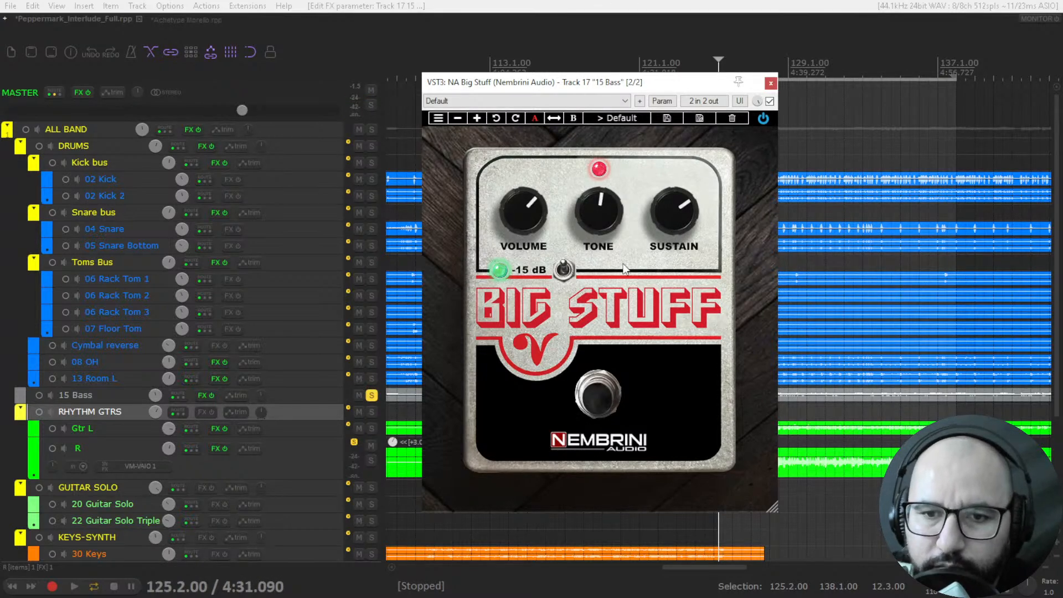
click(769, 101)
click(770, 84)
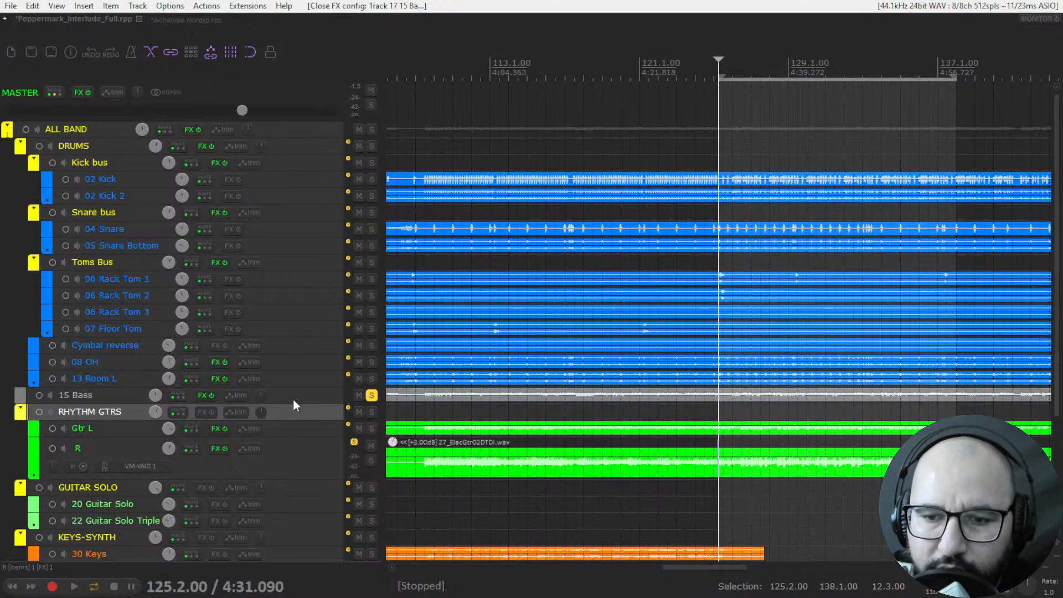
Solo guitar track R instead of 15 Bass and open its NeuralAmpModeler plugin.
click(371, 394)
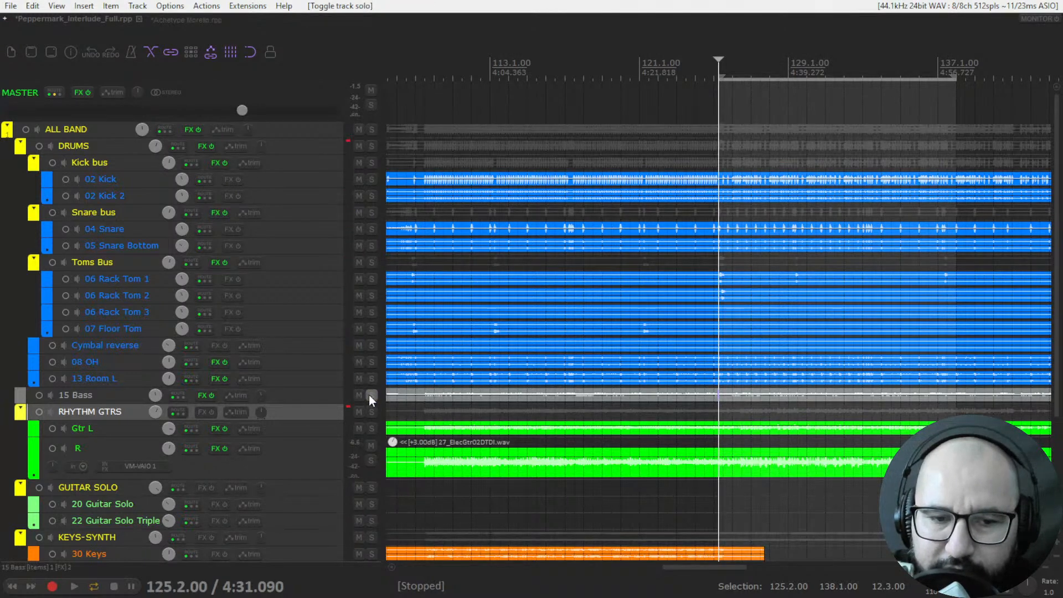
click(371, 460)
click(216, 461)
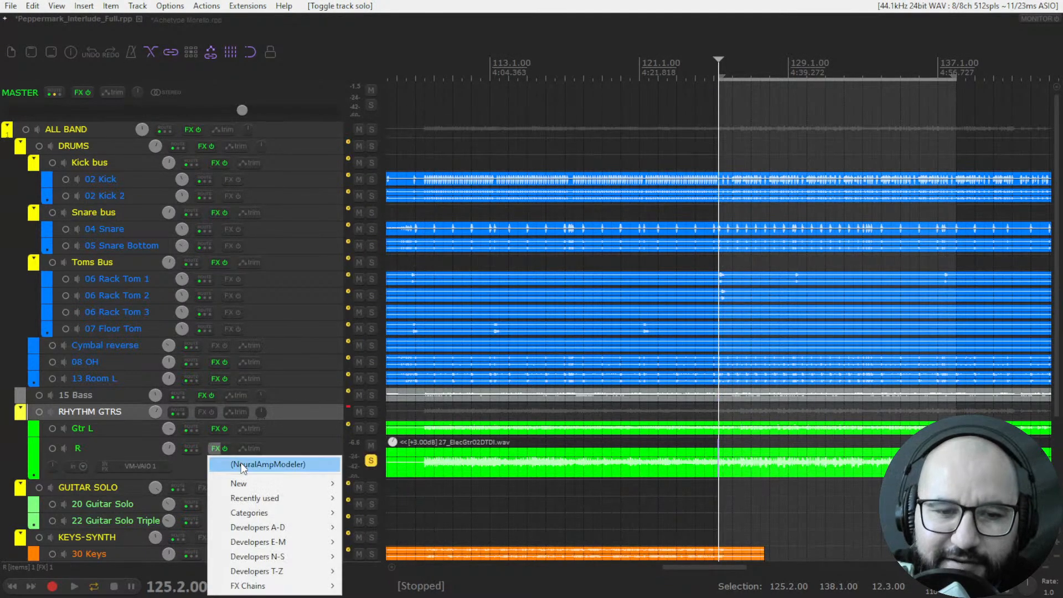
click(238, 462)
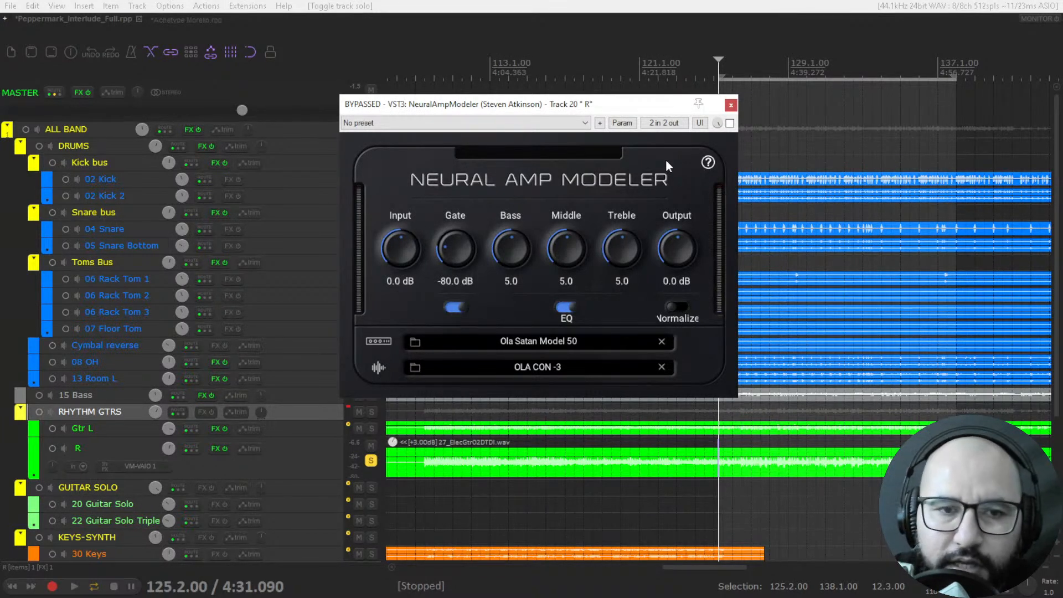
View the impulse response files in the Ola folder from Neural Amp Modeler, leaving the loaded cabinet unchanged.
drag(628, 107, 651, 108)
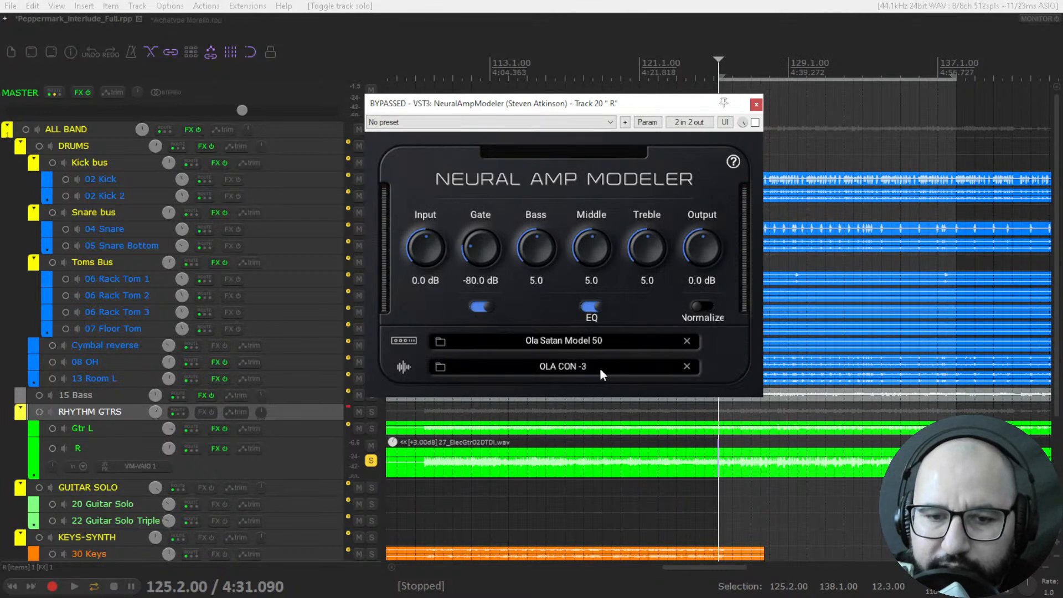
click(441, 366)
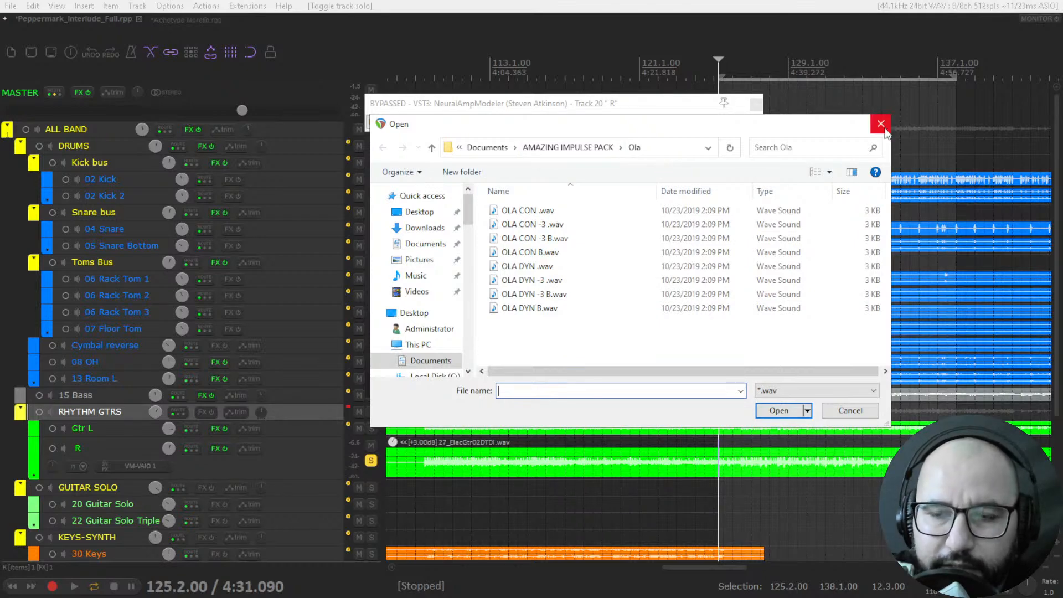
click(881, 124)
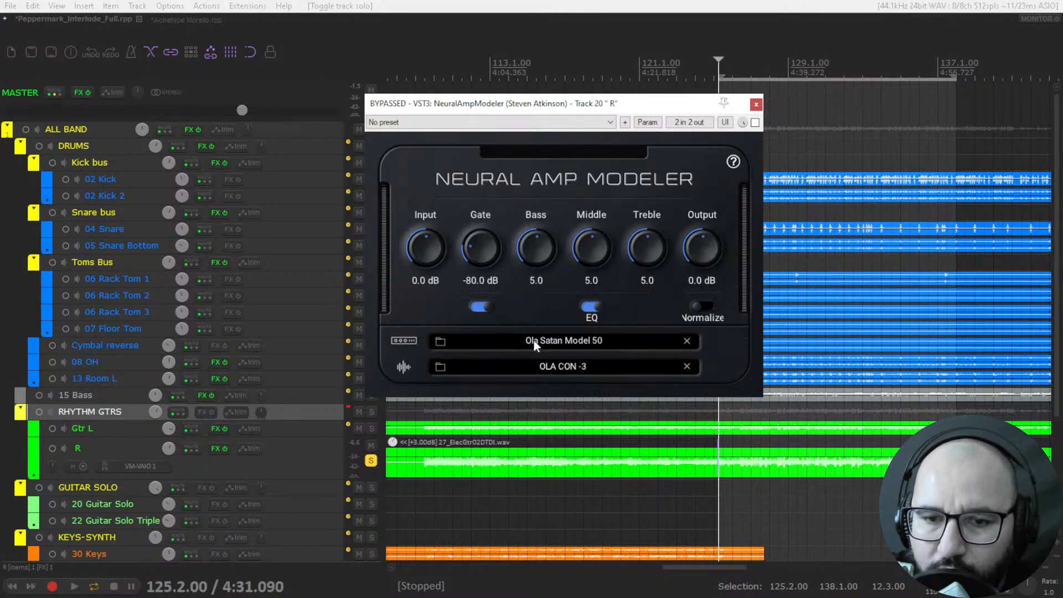
View the amp model files from Neural Amp Modeler without loading another, and play guitar R with the plugin bypassed.
click(443, 341)
click(880, 124)
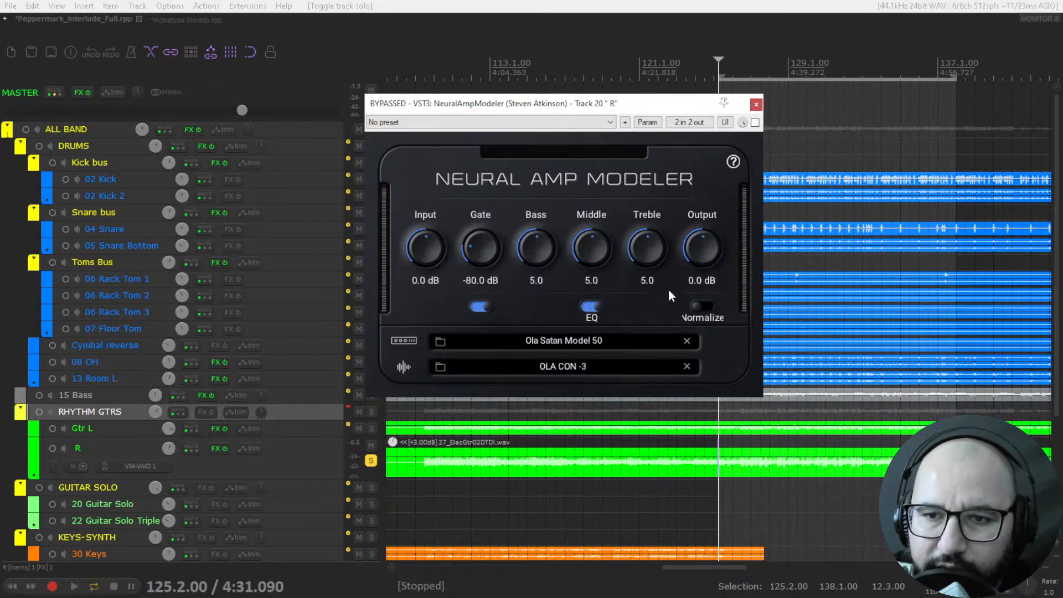
key(space)
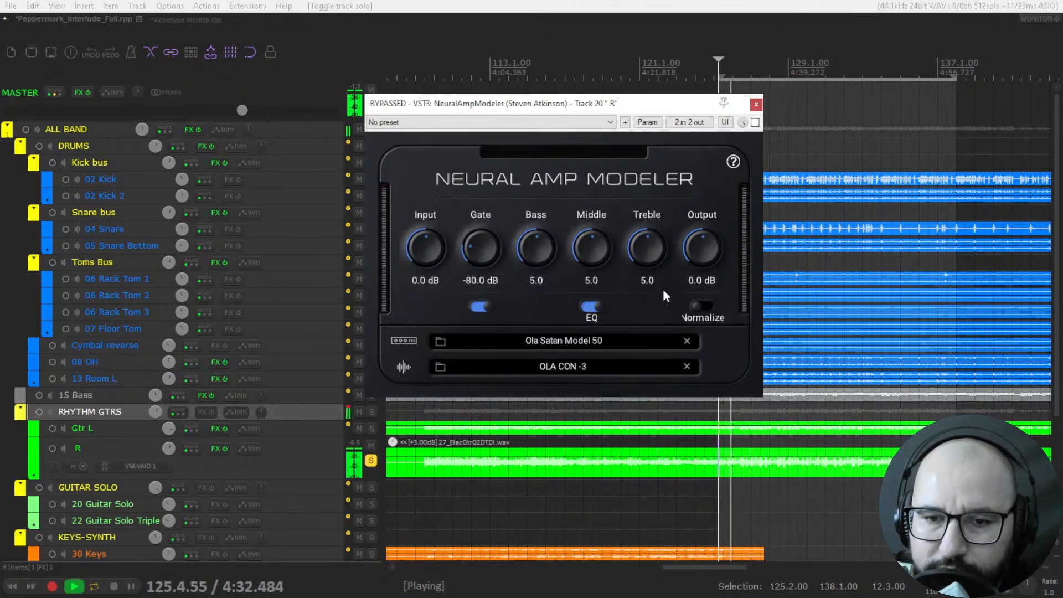
key(space)
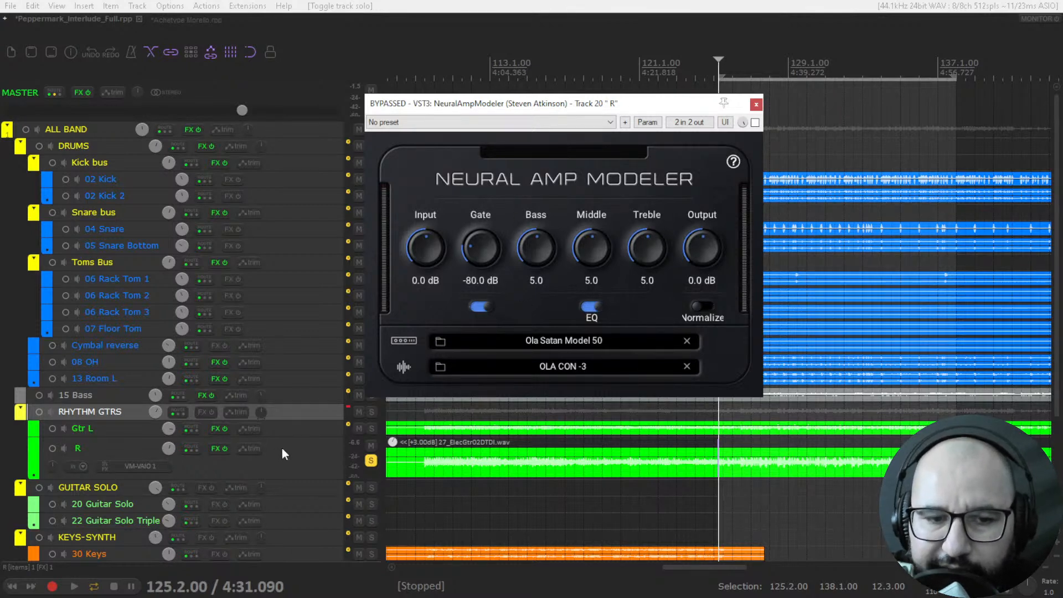
Play guitar R, enable Neural Amp Modeler, and briefly try a different Input level before resetting it to 0.0 dB.
key(space)
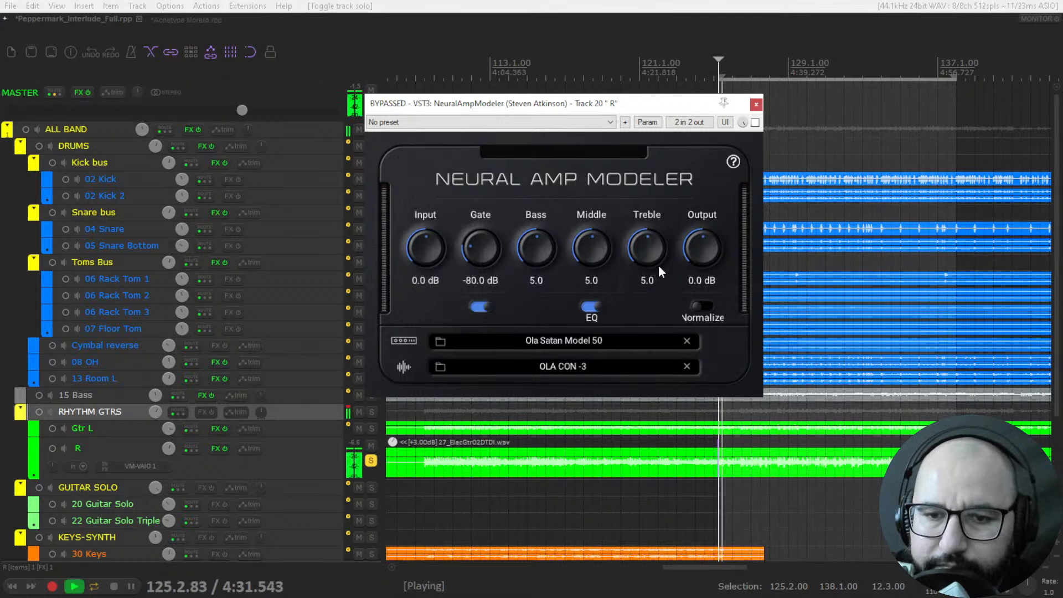
click(754, 122)
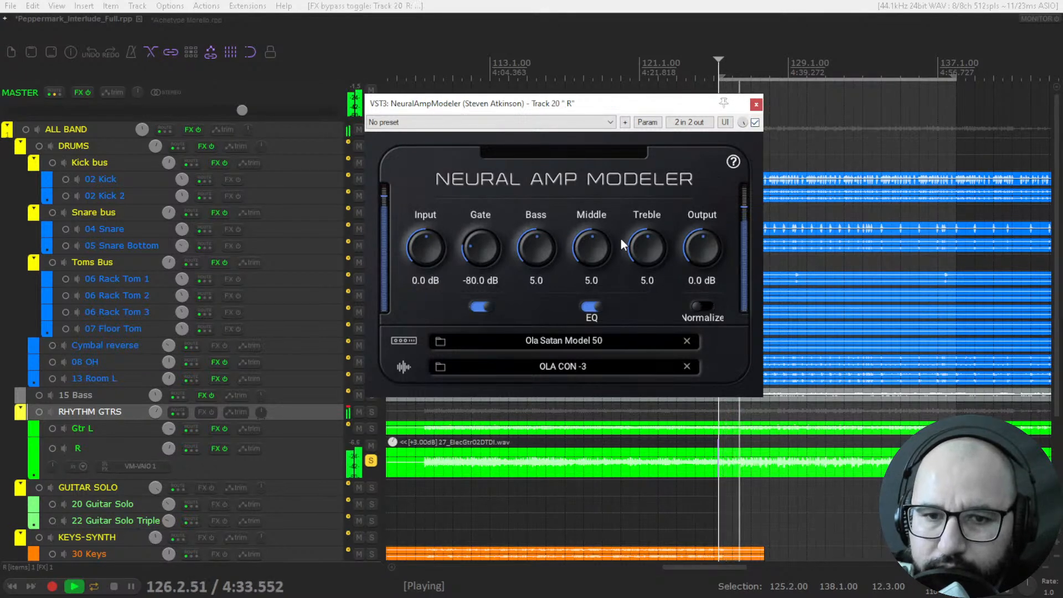
drag(444, 261, 444, 225)
double_click(442, 260)
Try Output at 2.0 dB, compare the amp with its bypassed sound, reset Output to 0.0 dB and stop playback.
mouse_move(701, 244)
mouse_down()
mouse_move(701, 233)
mouse_move(701, 249)
mouse_up()
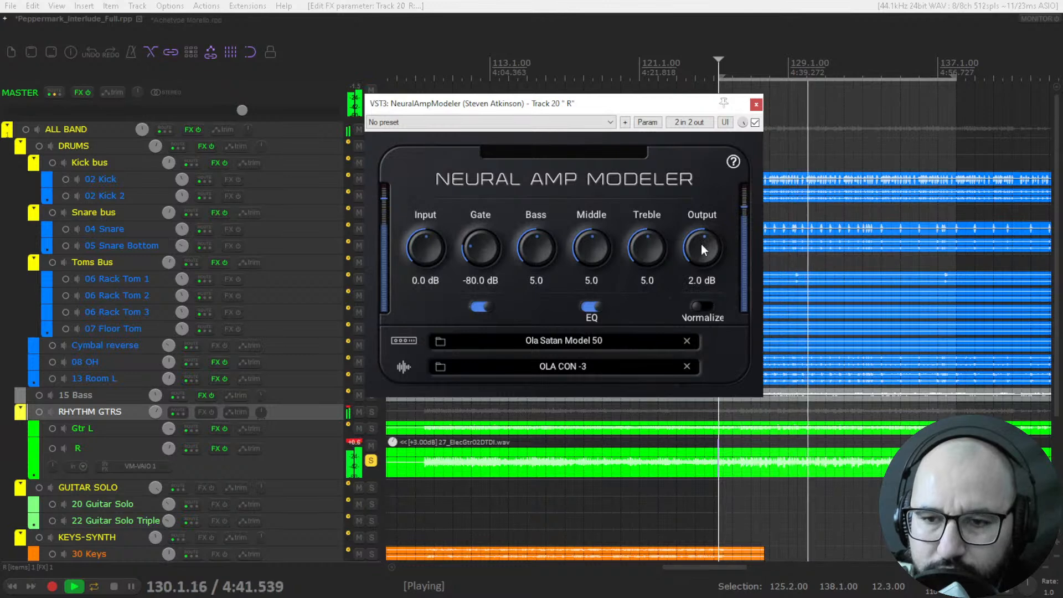
click(756, 123)
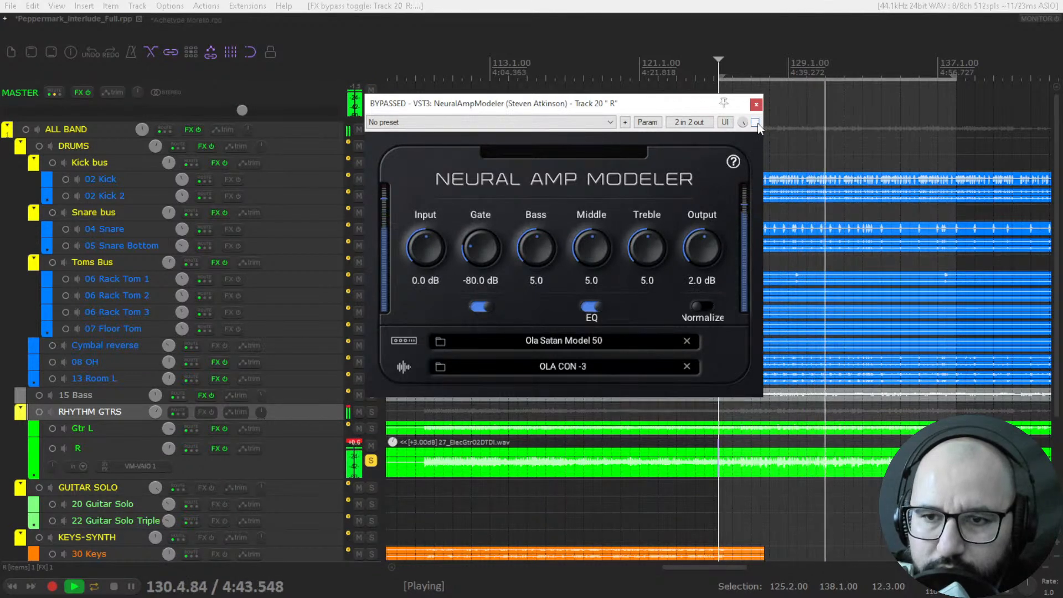
click(756, 123)
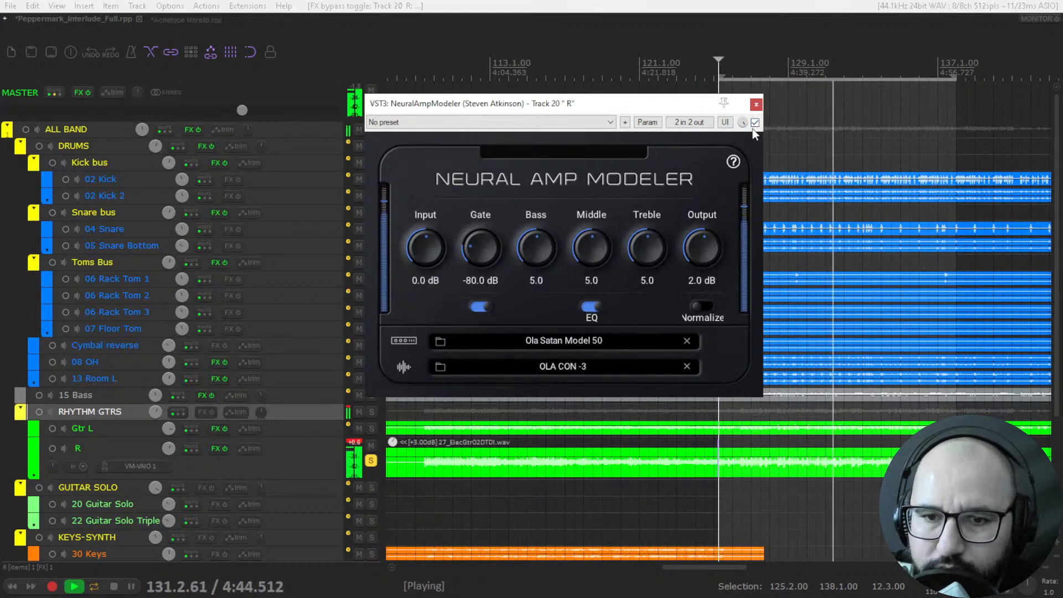
double_click(699, 255)
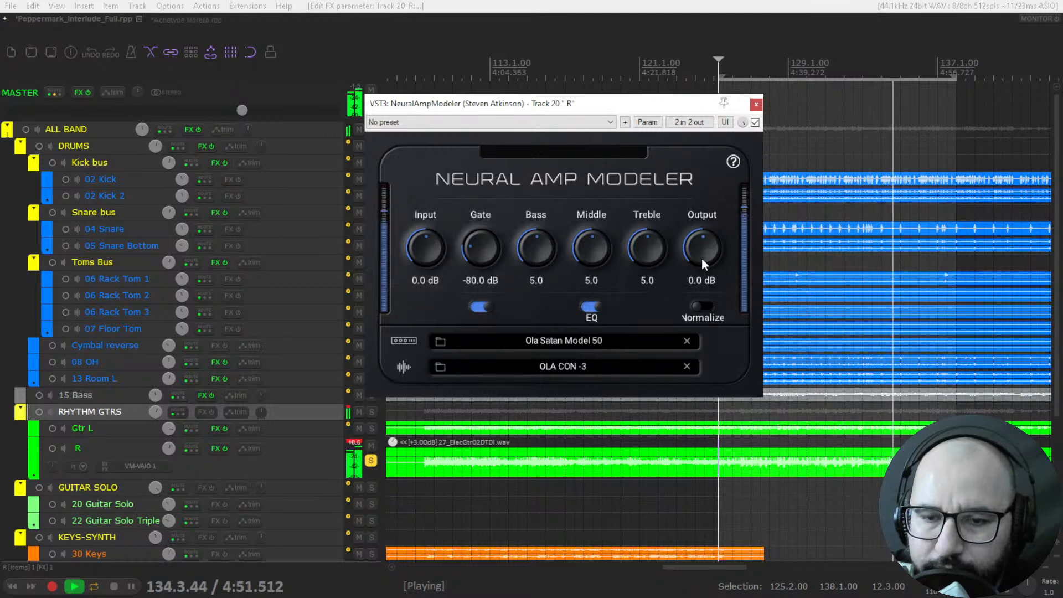
key(space)
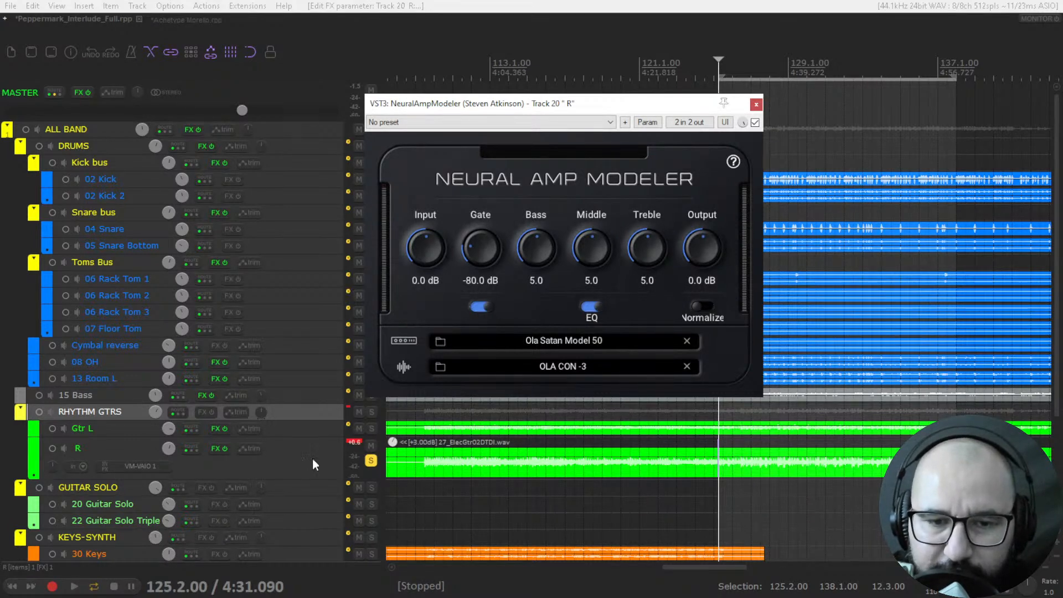
Pan guitar R to the right and solo the RHYTHM GTRS bus instead of it to audition both guitars.
drag(51, 467, 51, 442)
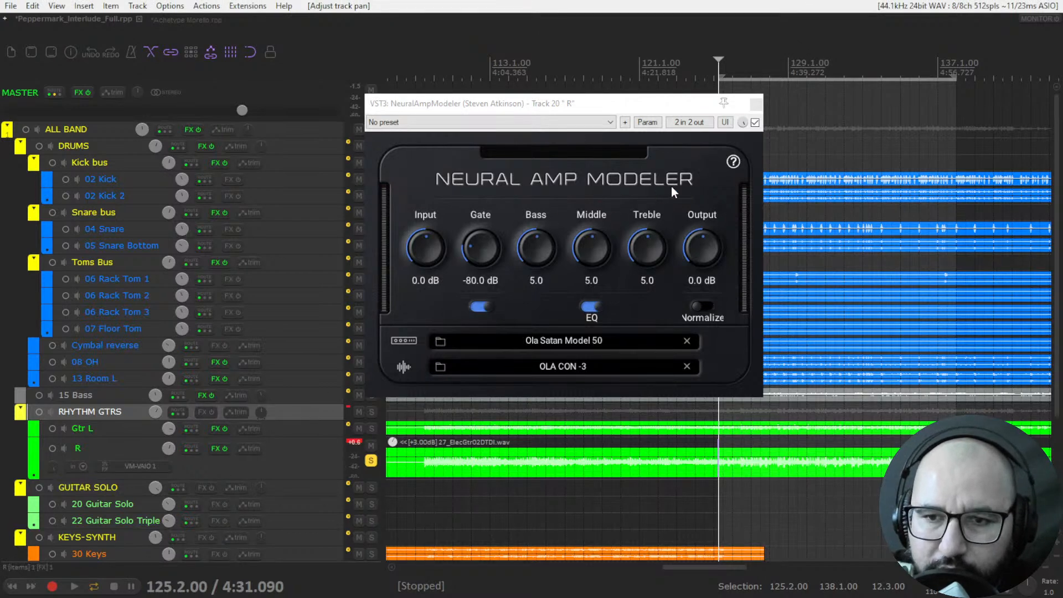
click(371, 460)
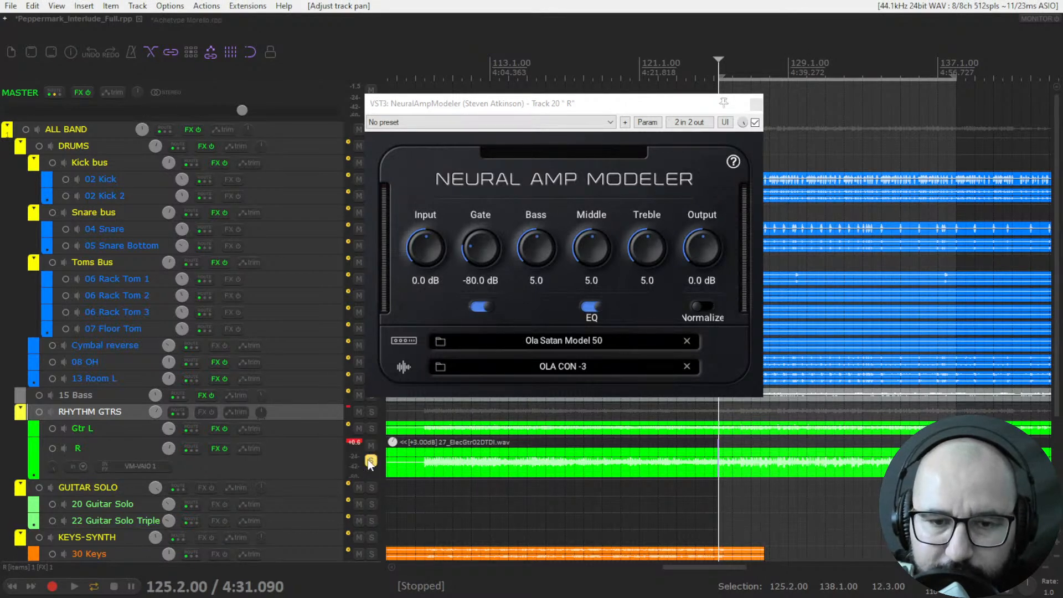
click(371, 413)
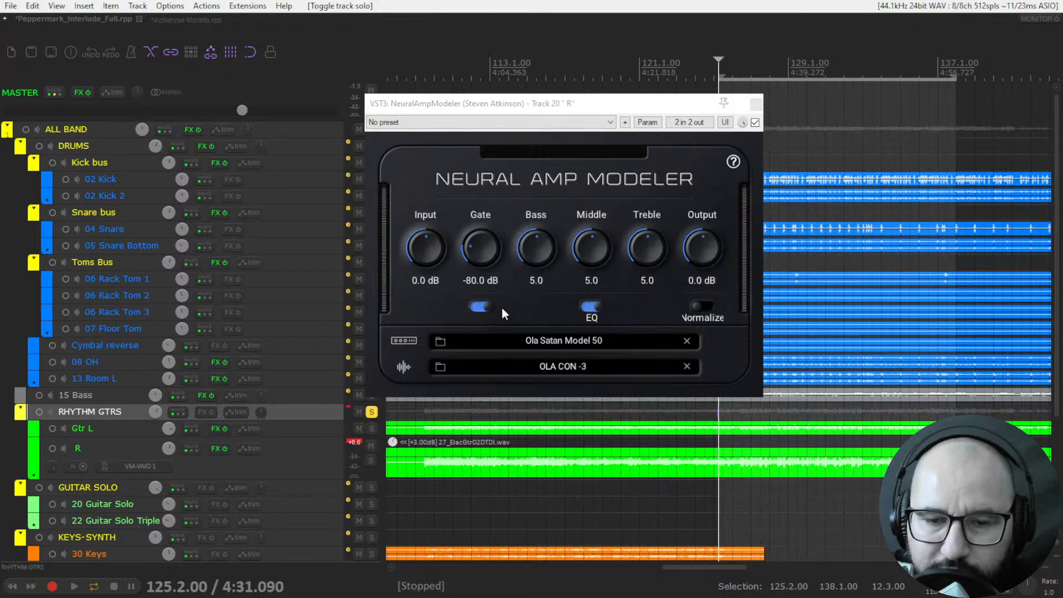
key(space)
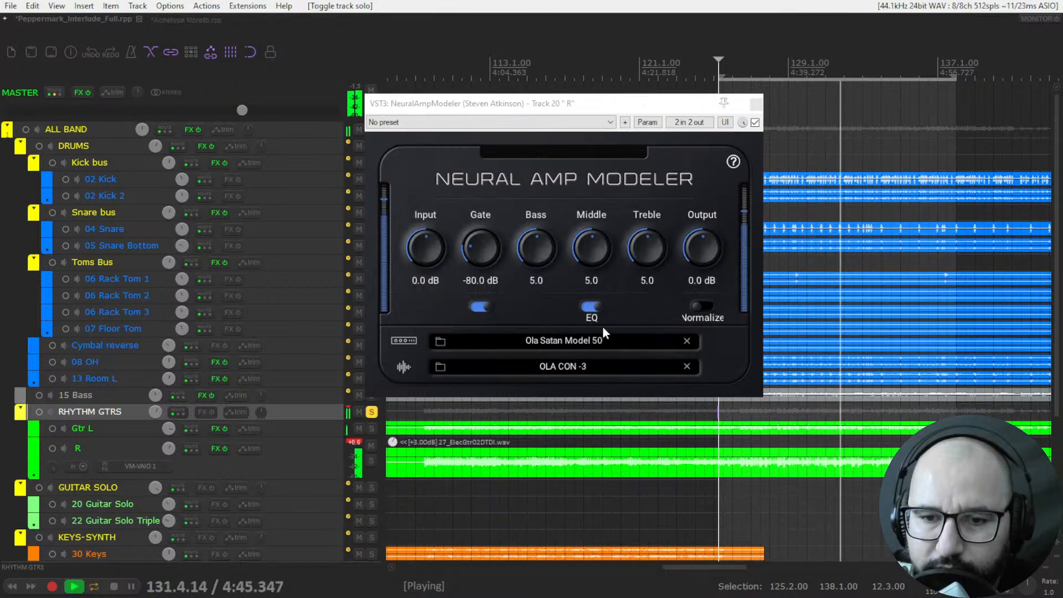
key(space)
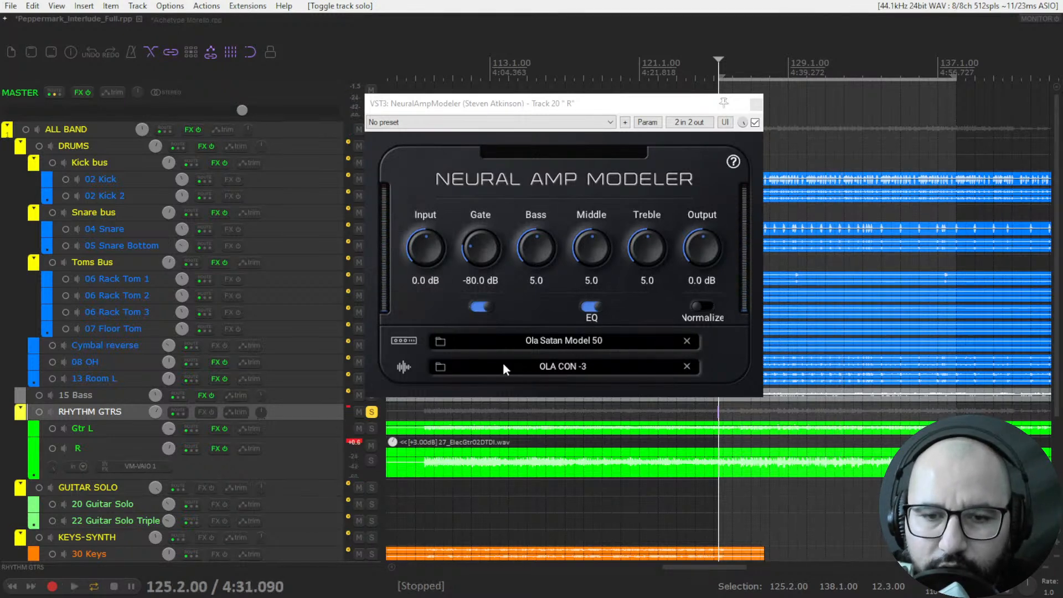
View the impulse response files from Neural Amp Modeler, keep OLA CON -3 loaded and close the plugin window.
click(440, 366)
click(879, 124)
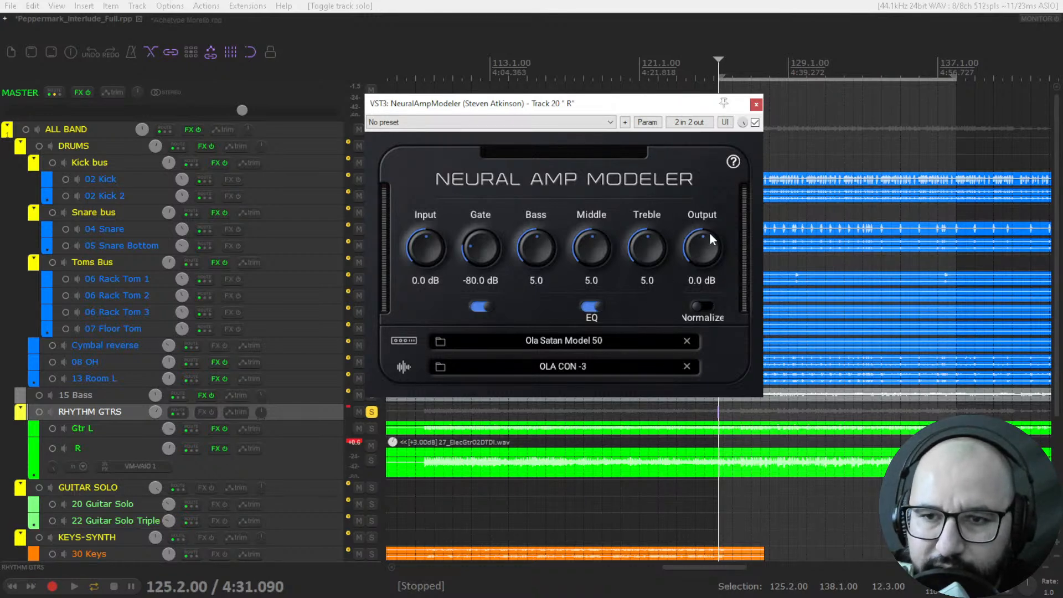
click(756, 104)
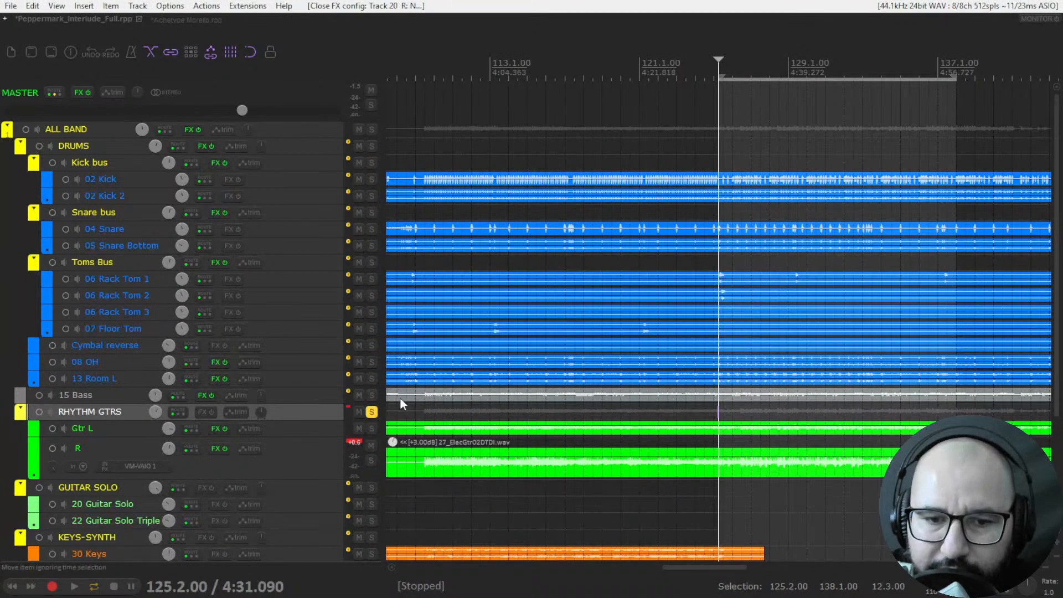
Unsolo RHYTHM GTRS, play the full mix and check the effects chain on 15 Bass.
click(372, 411)
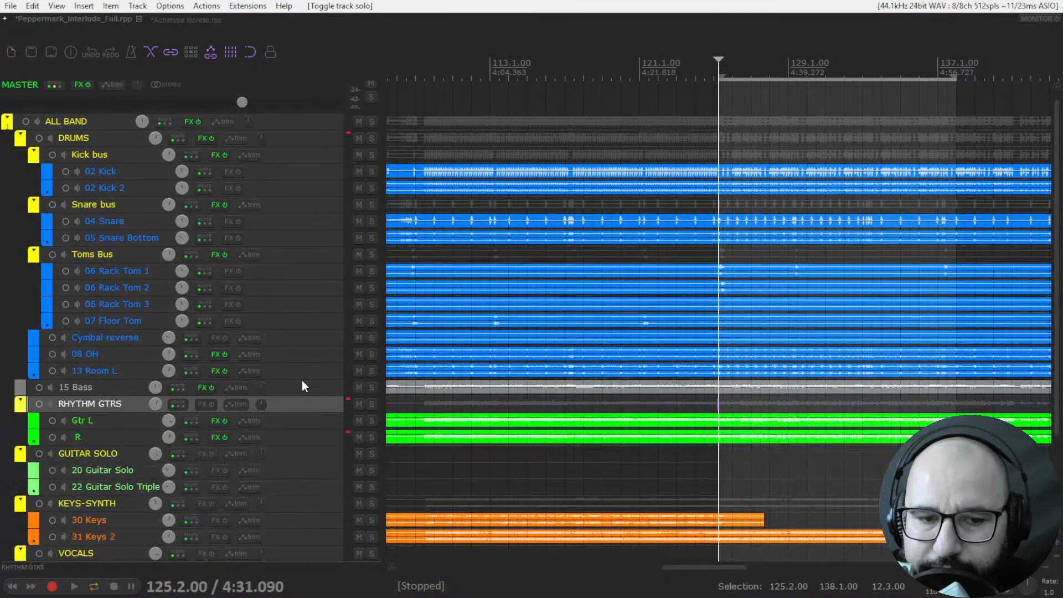
key(space)
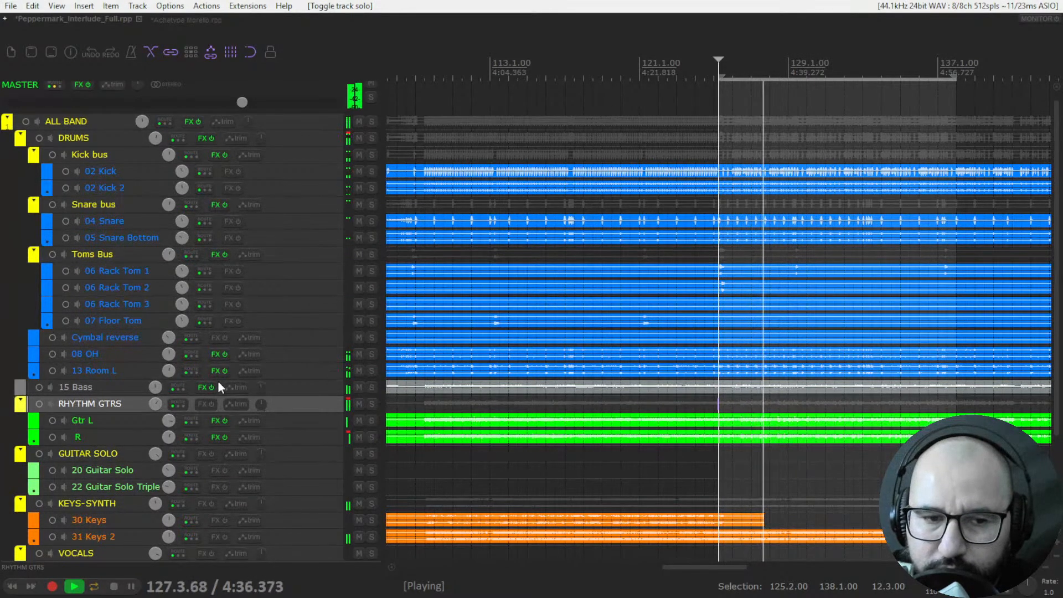
click(205, 387)
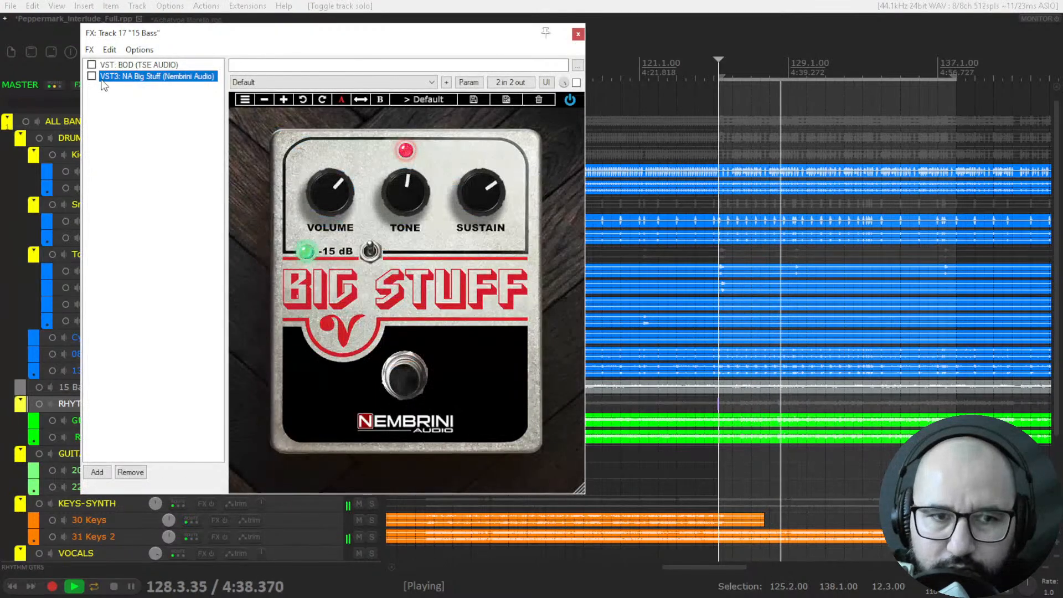
click(578, 34)
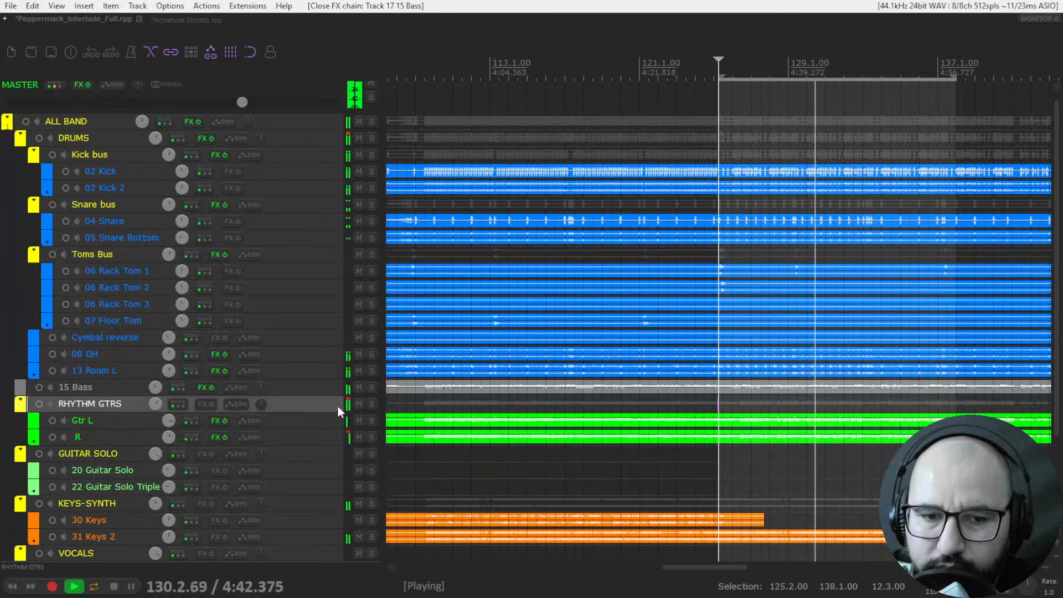
Compare the soloed RHYTHM GTRS with the full mix twice during playback, leave the bus unsoloed and stop.
click(371, 404)
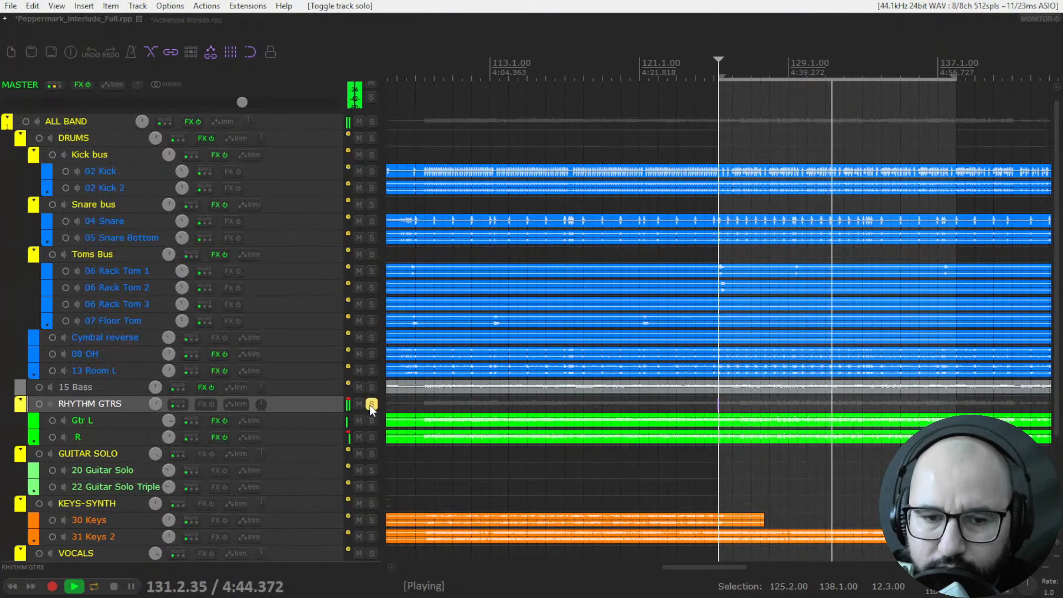
click(371, 404)
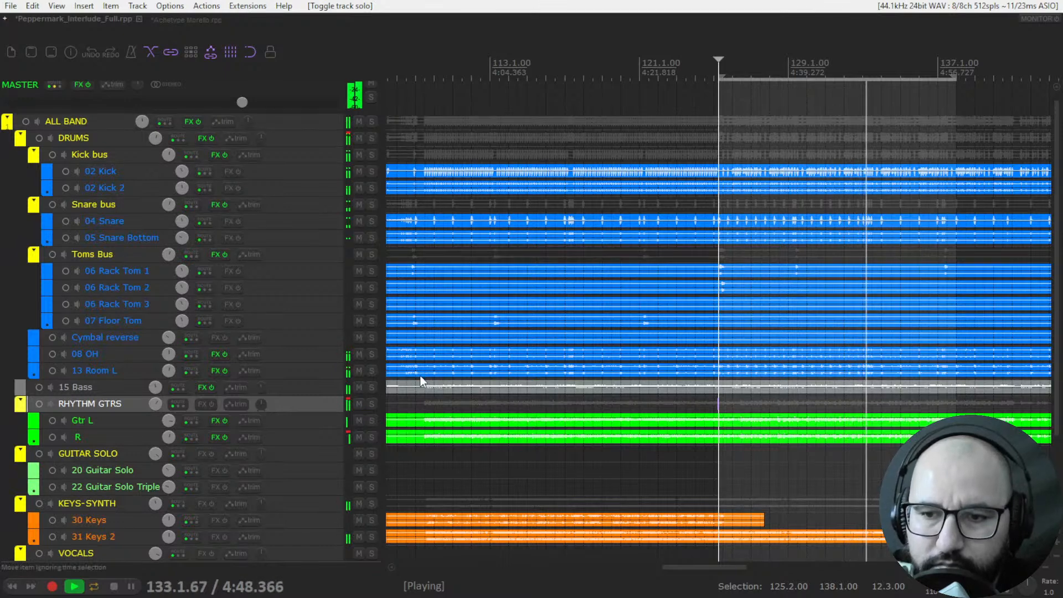
click(371, 404)
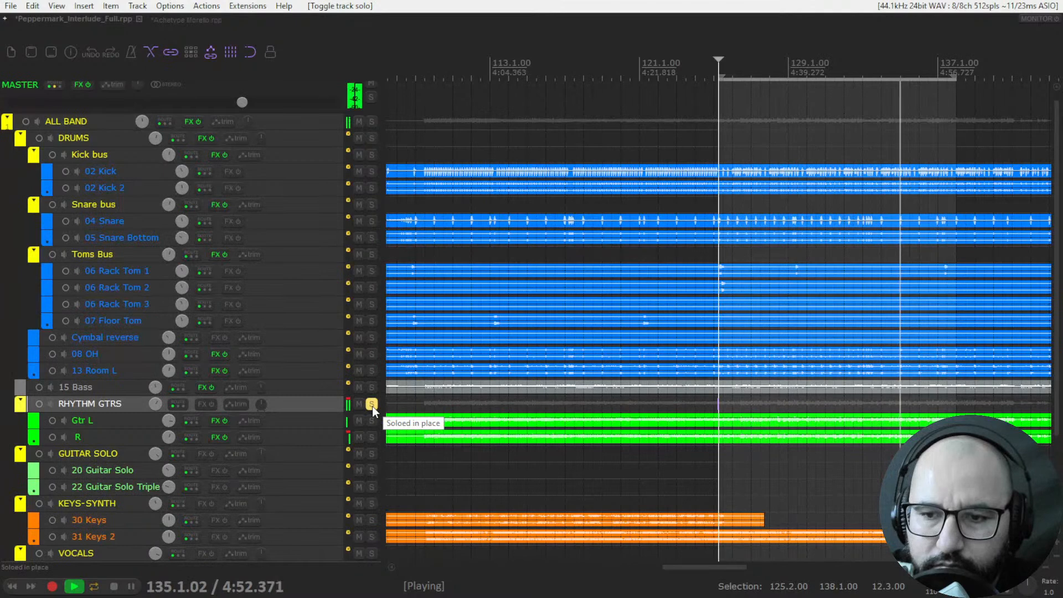
click(372, 404)
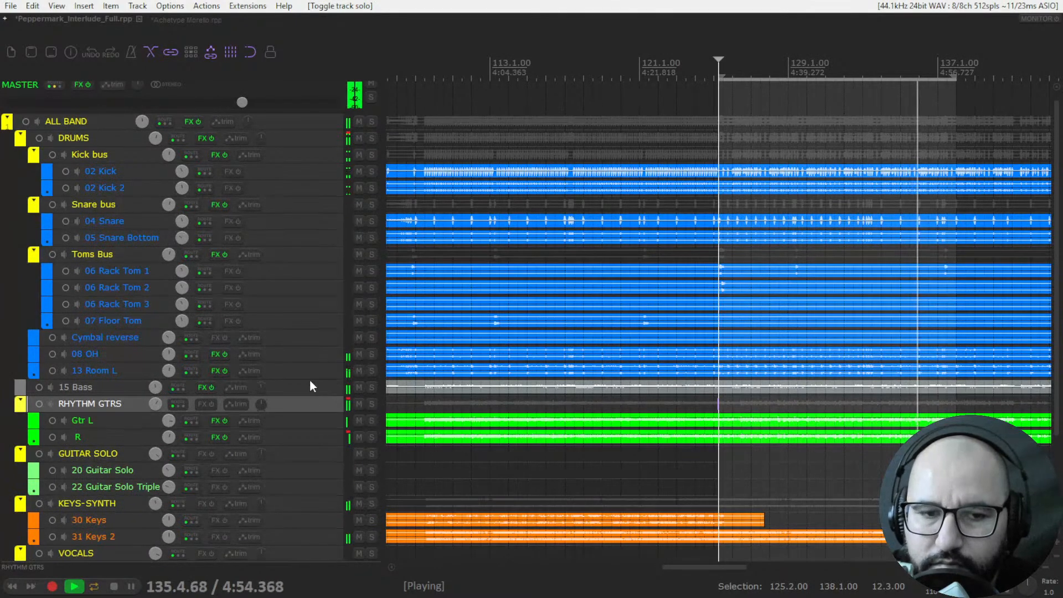
key(space)
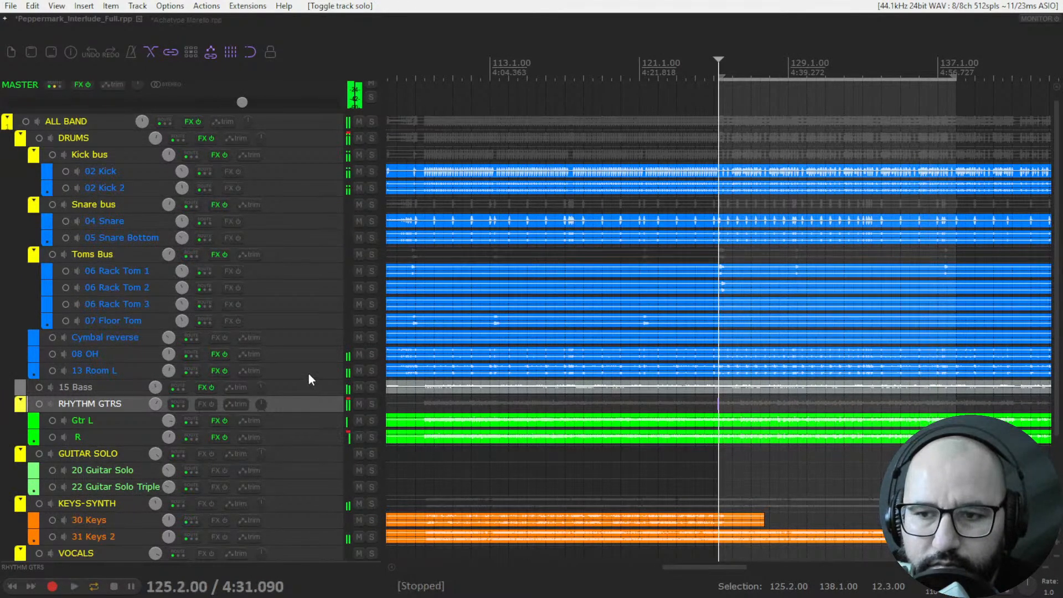
Solo the DRUMS bus, open its MDrumStrip plugin and move the plugin window slightly lower.
scroll(308, 373, up, 1)
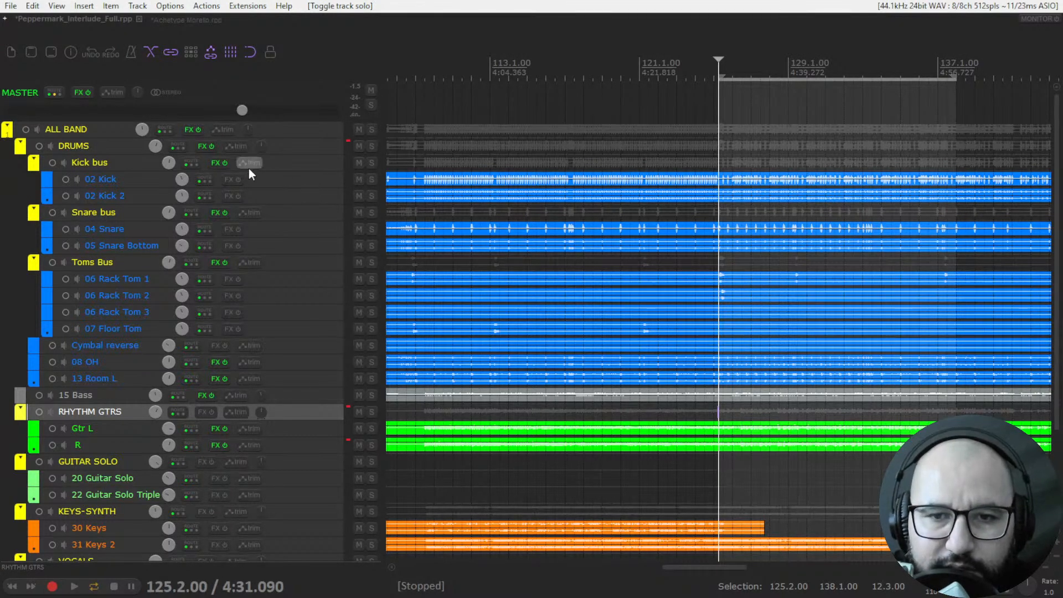
click(370, 148)
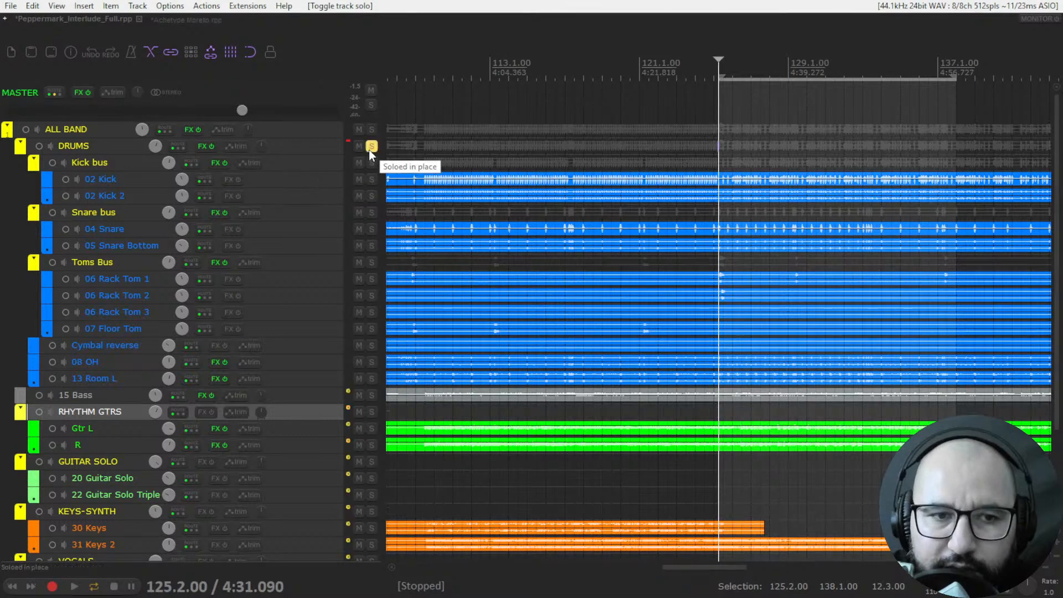
right_click(202, 146)
click(222, 161)
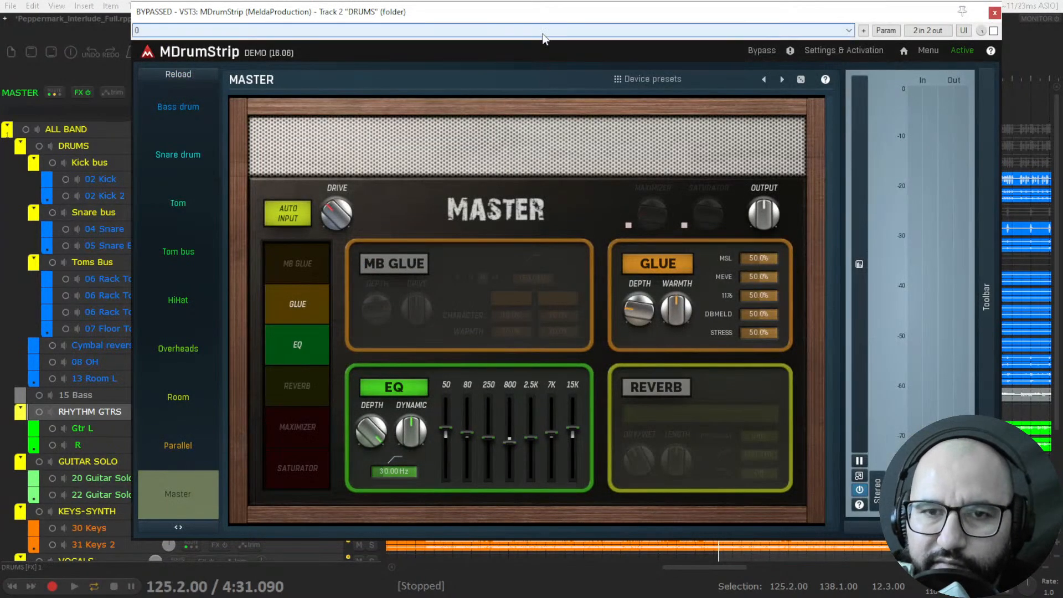
drag(544, 22, 540, 41)
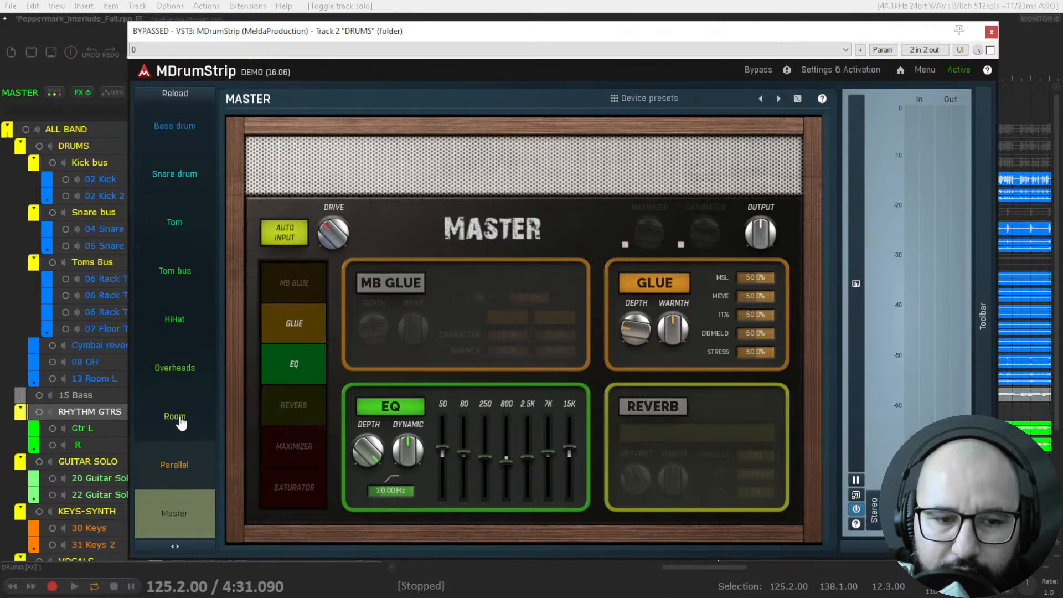
View MDrumStrip's Parallel and Bass drum pages, return to the Master page and close the plugin window.
click(174, 465)
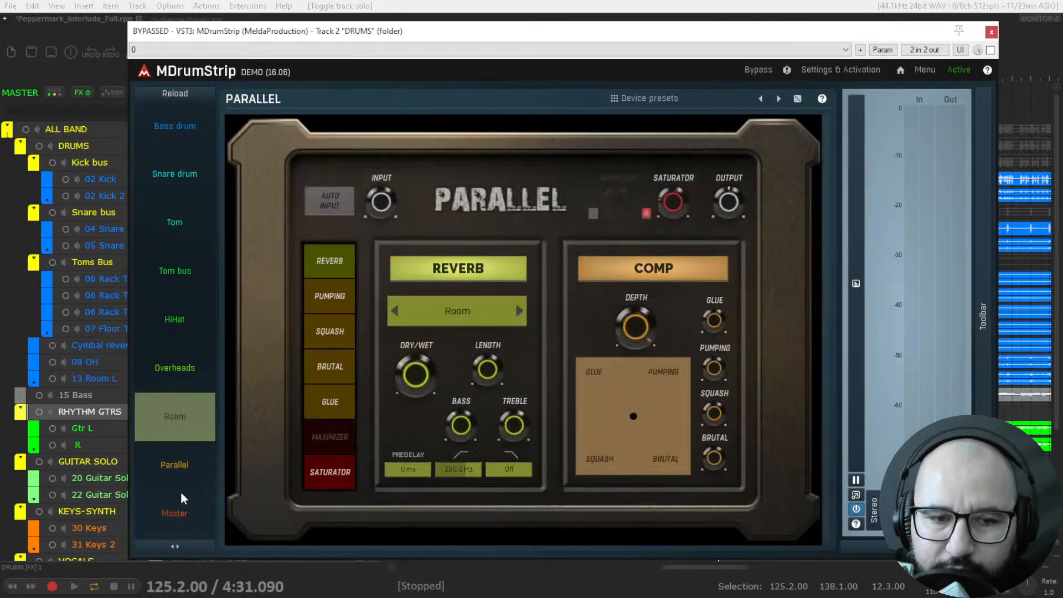
click(185, 132)
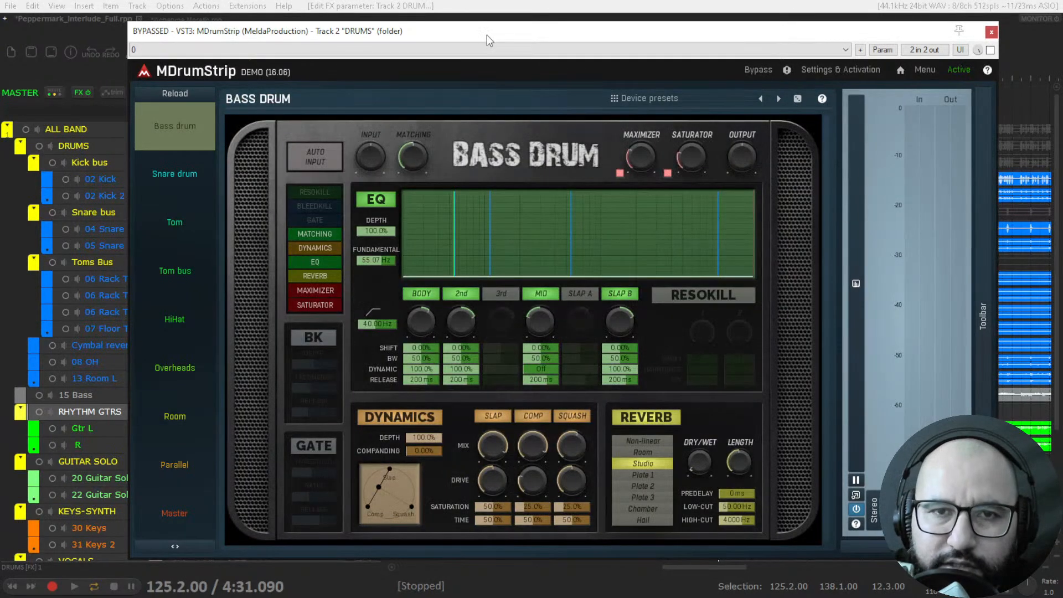
click(175, 513)
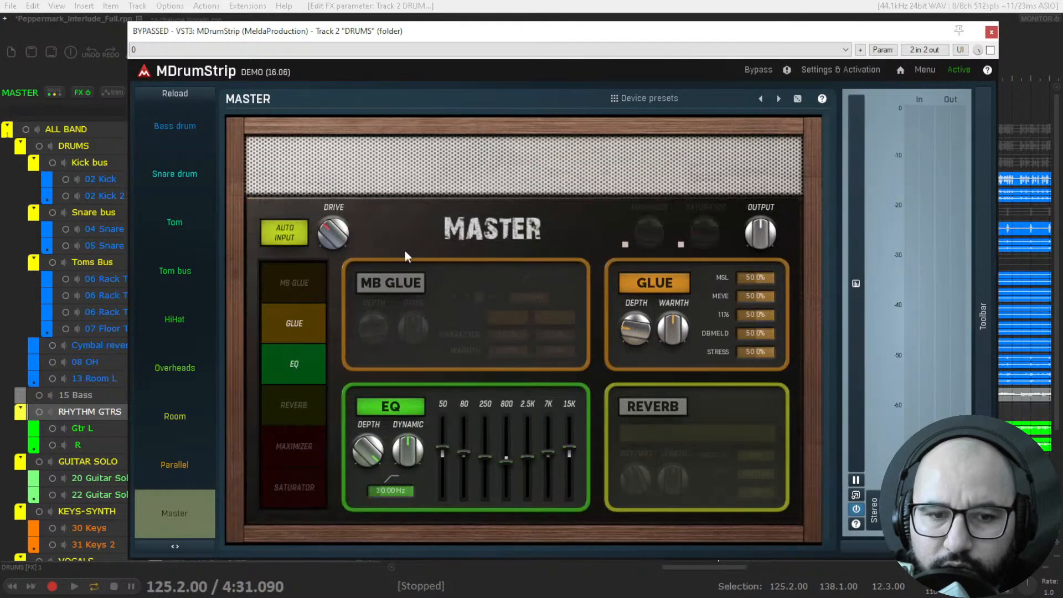
click(991, 32)
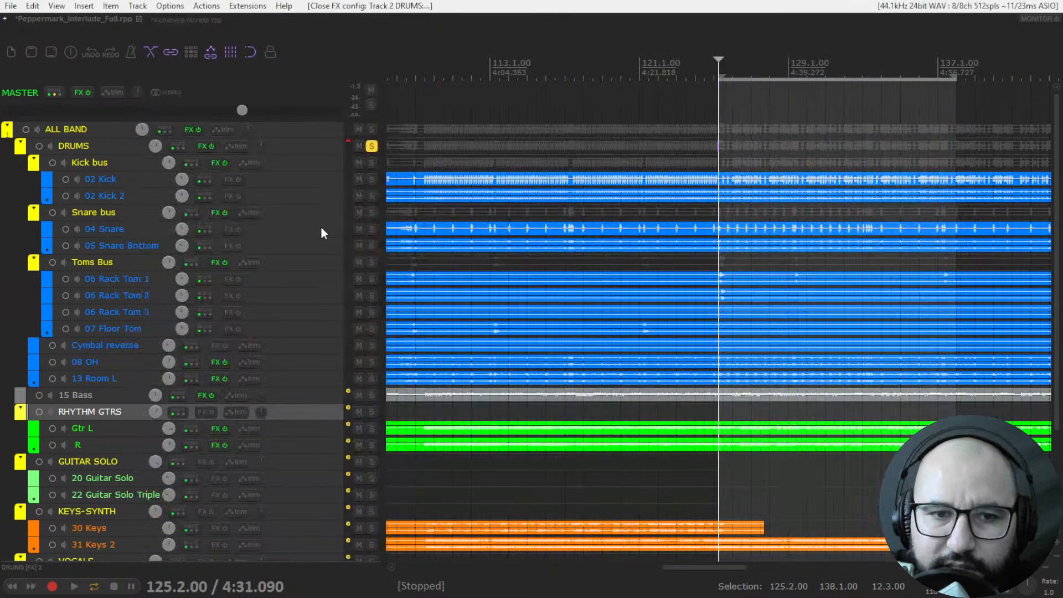
Open the DRUMS bus effects chain, close it and reopen MDrumStrip in its own floating window.
click(200, 146)
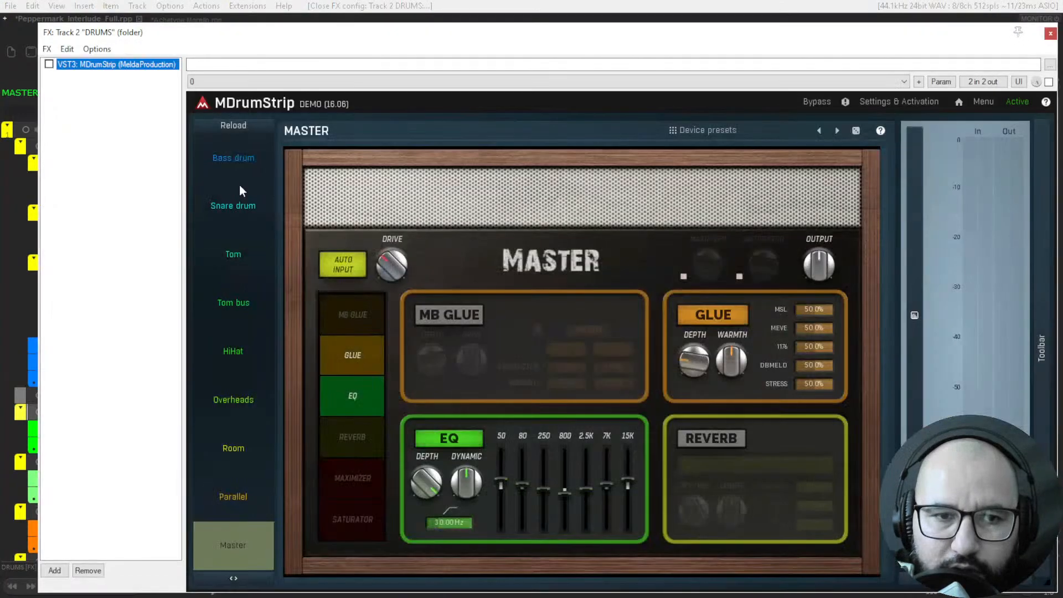
click(1051, 33)
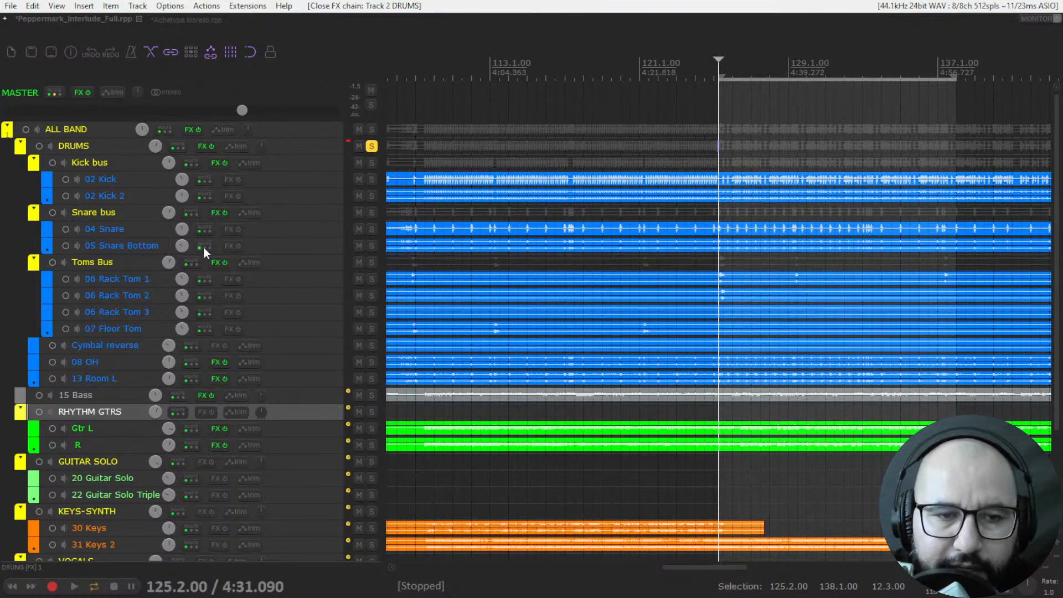
right_click(201, 145)
click(241, 162)
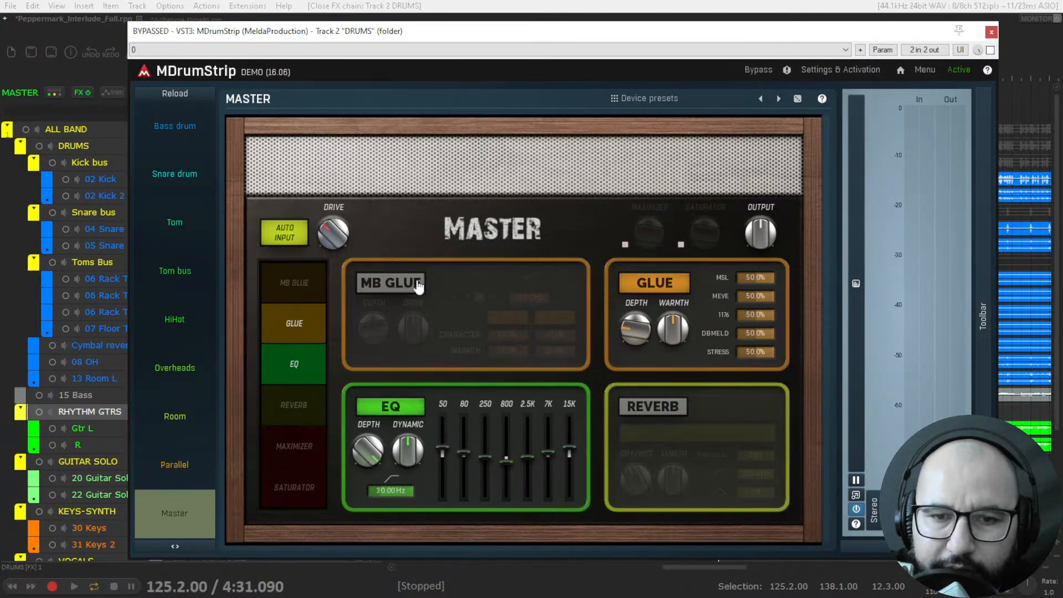
Switch MB Glue on and off on MDrumStrip's Master page, and turn Glue off and on again.
click(386, 292)
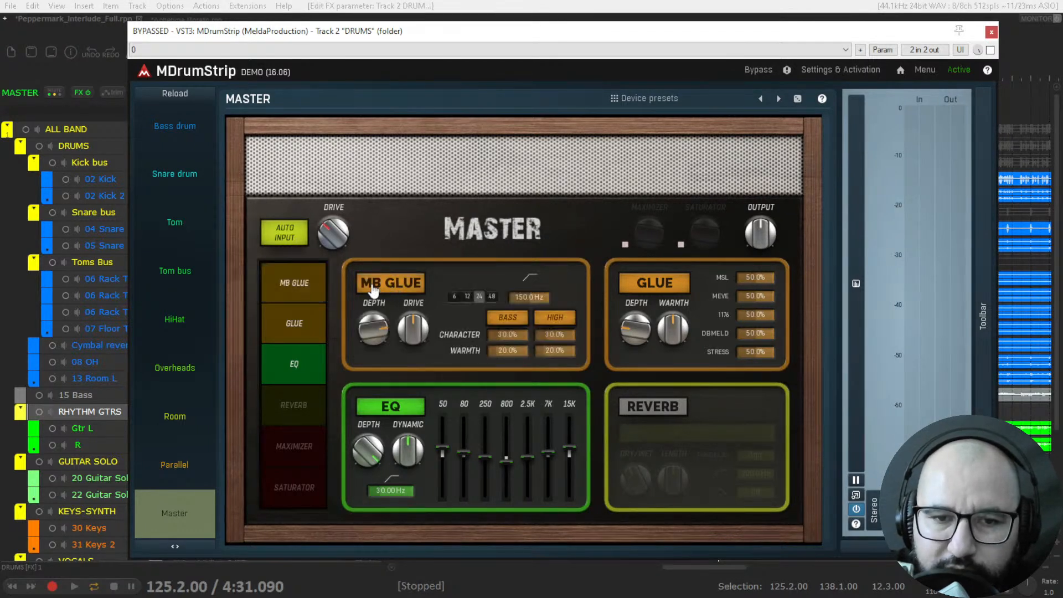
click(386, 290)
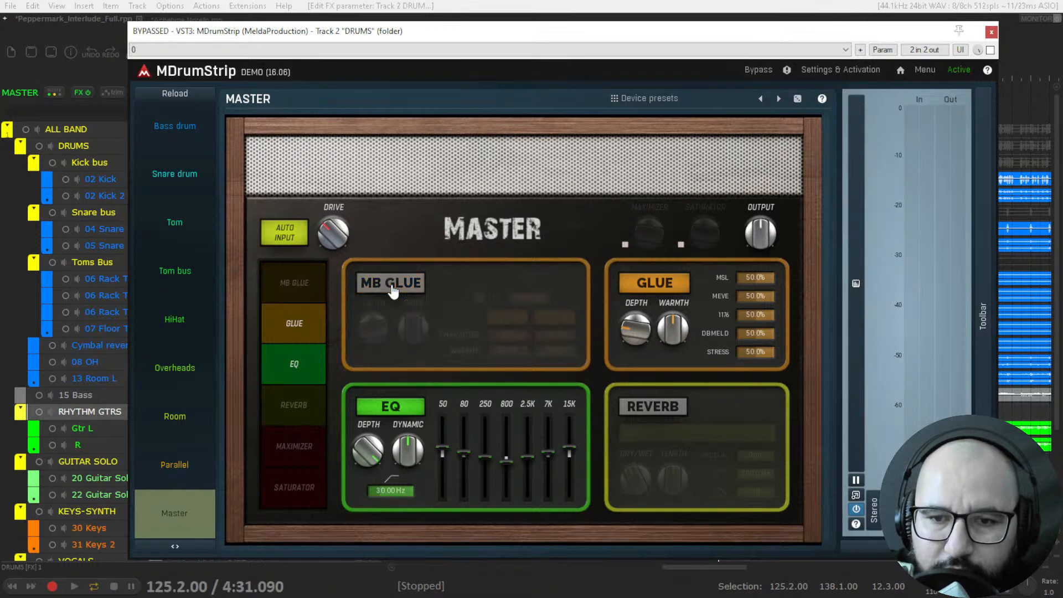
click(658, 288)
click(659, 288)
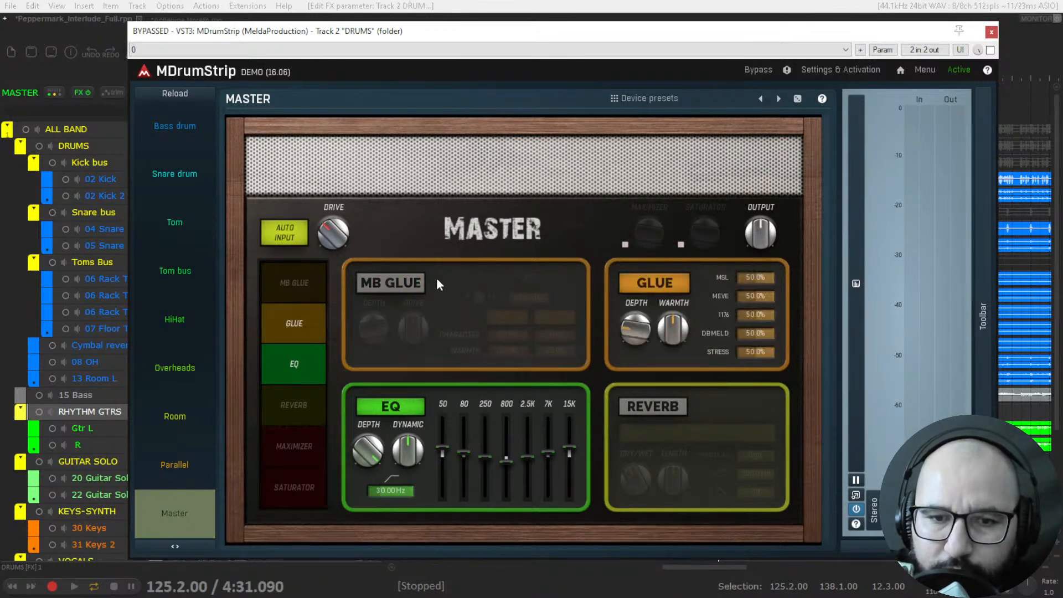
Enable MB Glue, set its crossover slope to 6, and compare Glue off and on, leaving only Glue enabled of the two.
click(391, 284)
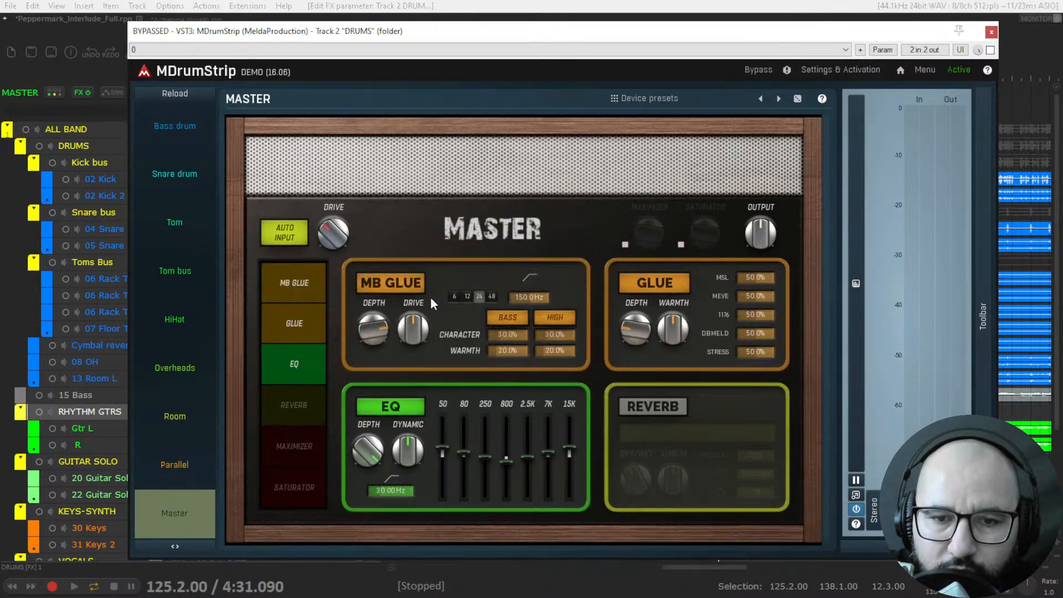
click(454, 297)
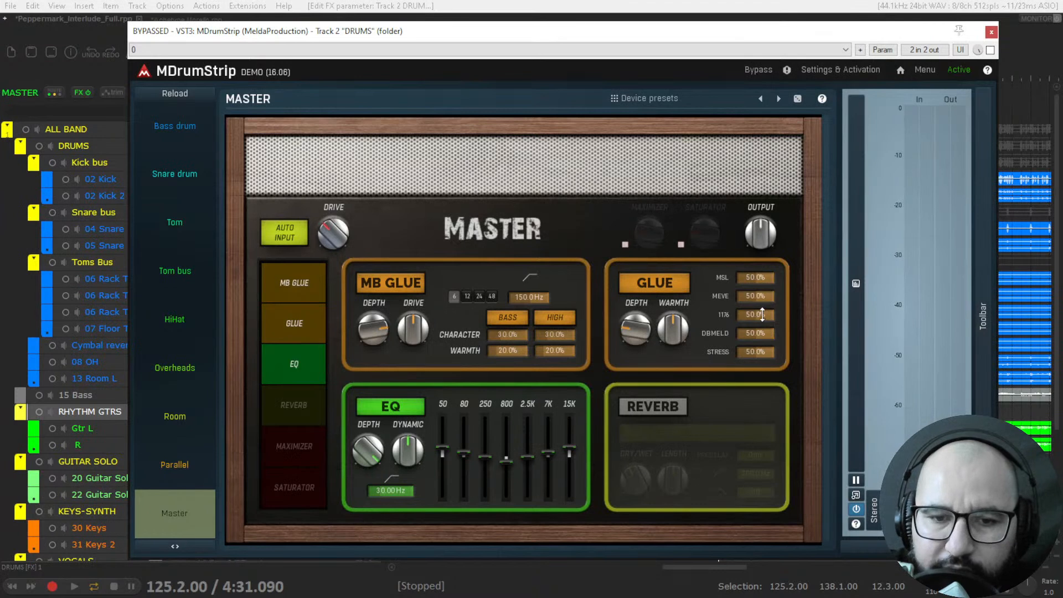
click(662, 286)
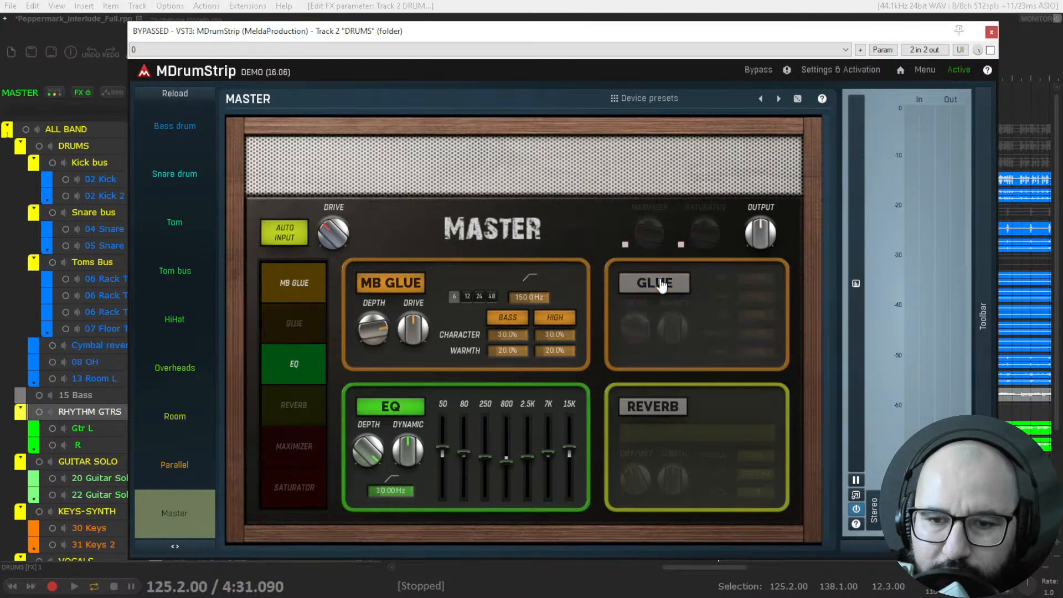
click(395, 284)
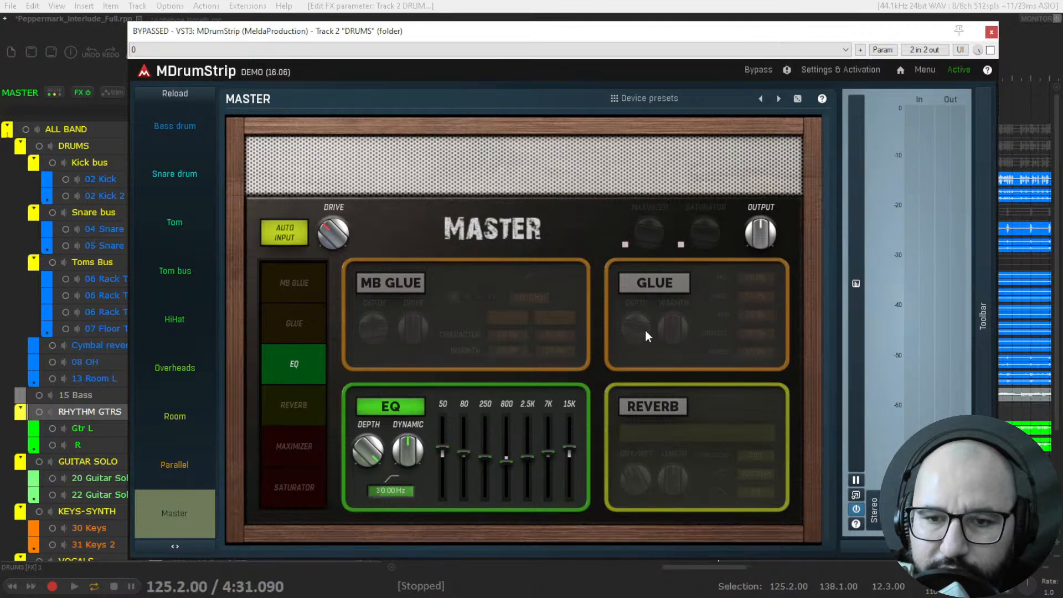
click(658, 284)
Toggle the Master EQ off and on, enable Reverb and view its type list, keeping Hall 2.
click(394, 408)
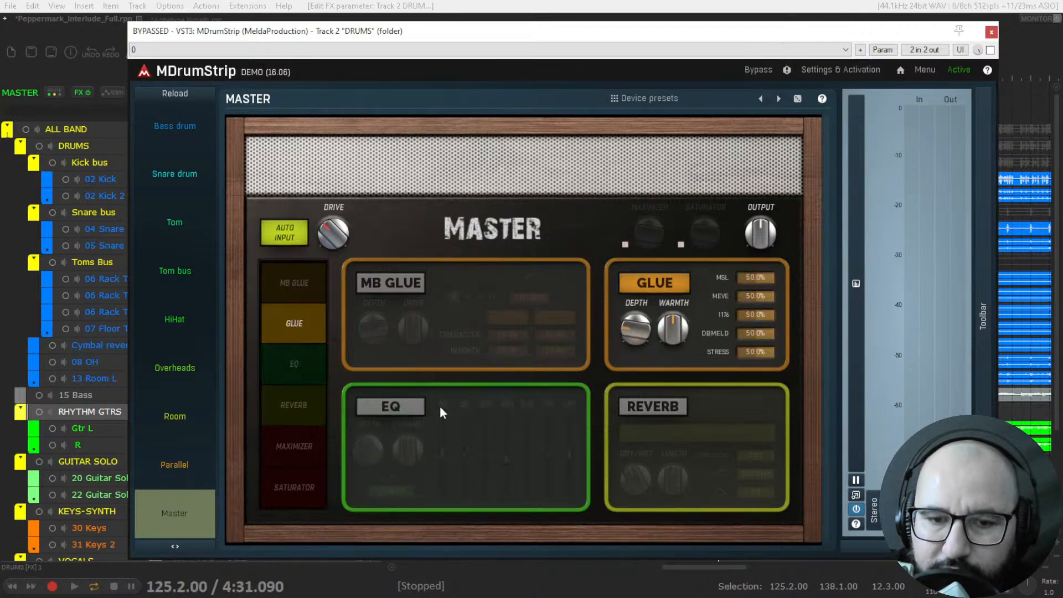
click(391, 411)
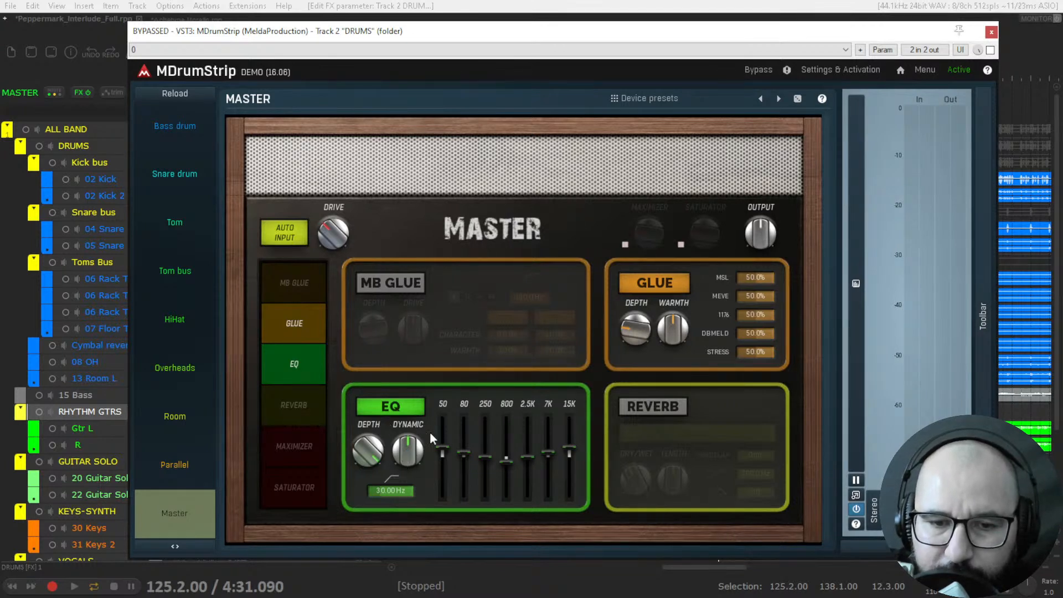
click(663, 416)
click(698, 429)
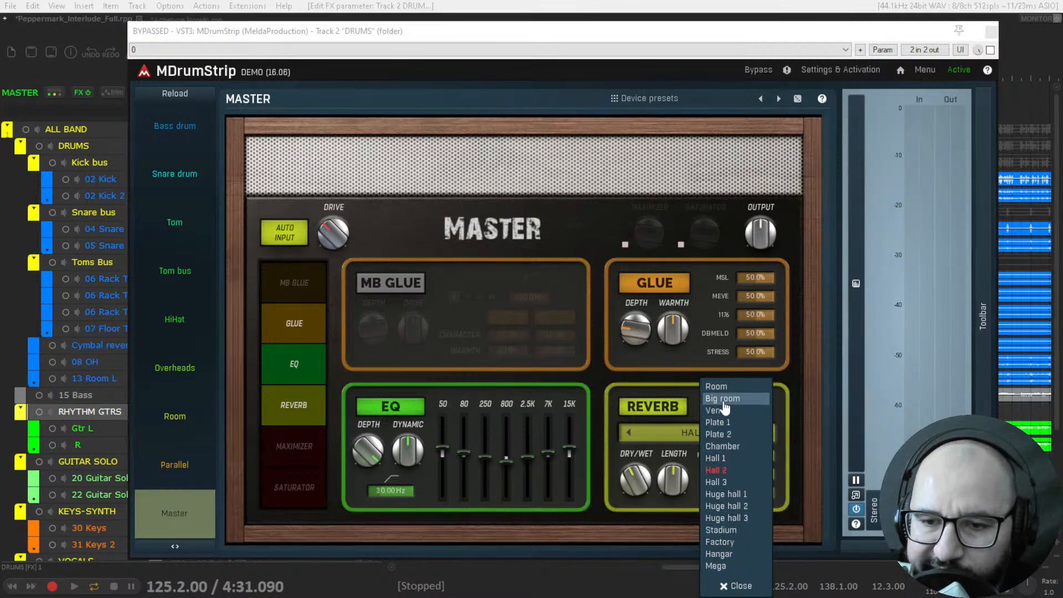
click(681, 428)
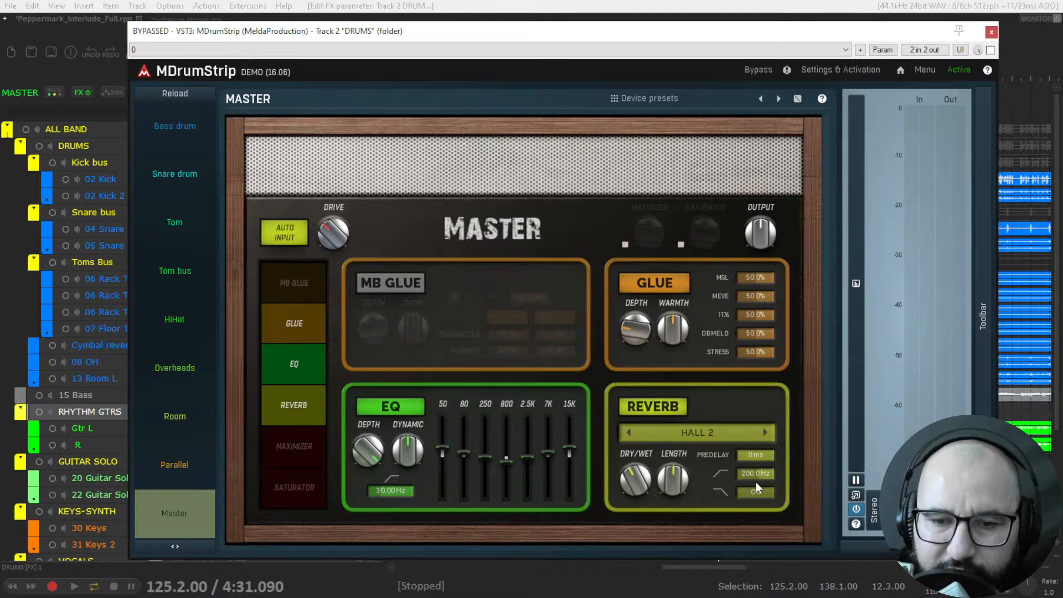
Switch the Master page's Maximizer and Saturator on individually and together, leaving both off.
click(625, 245)
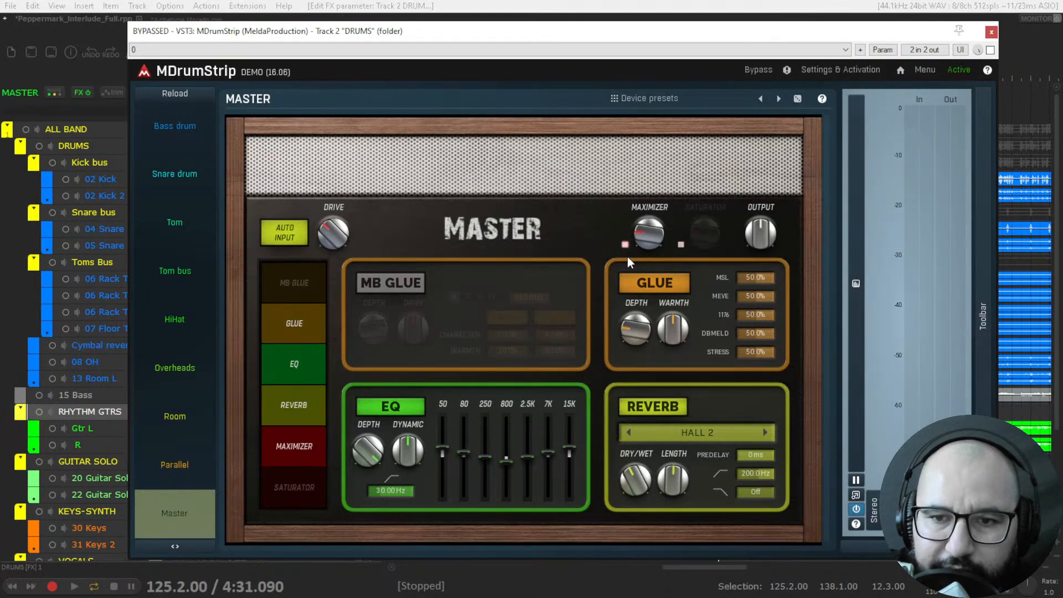
click(681, 245)
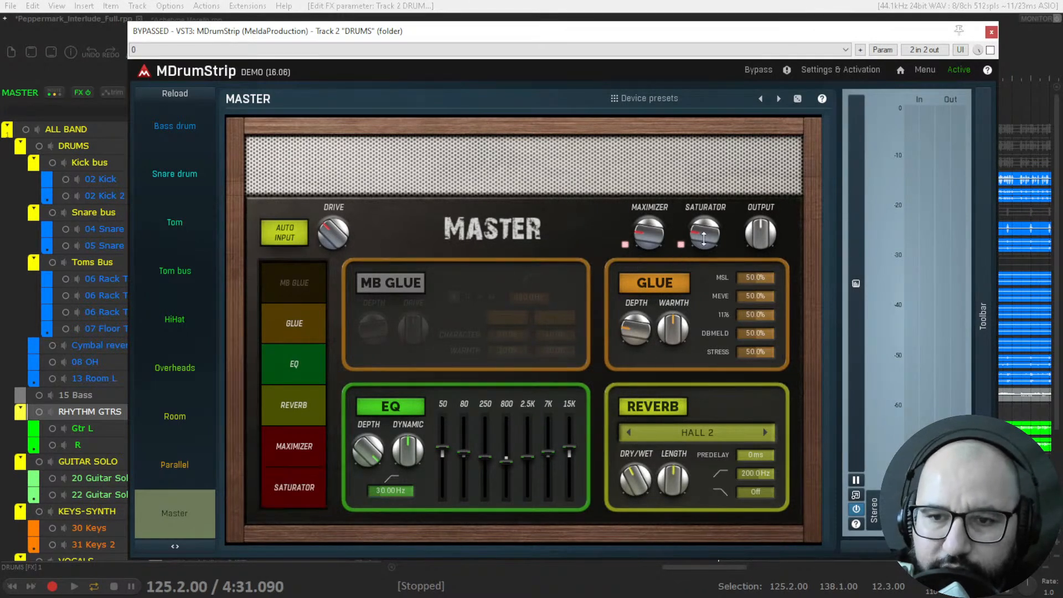
click(681, 245)
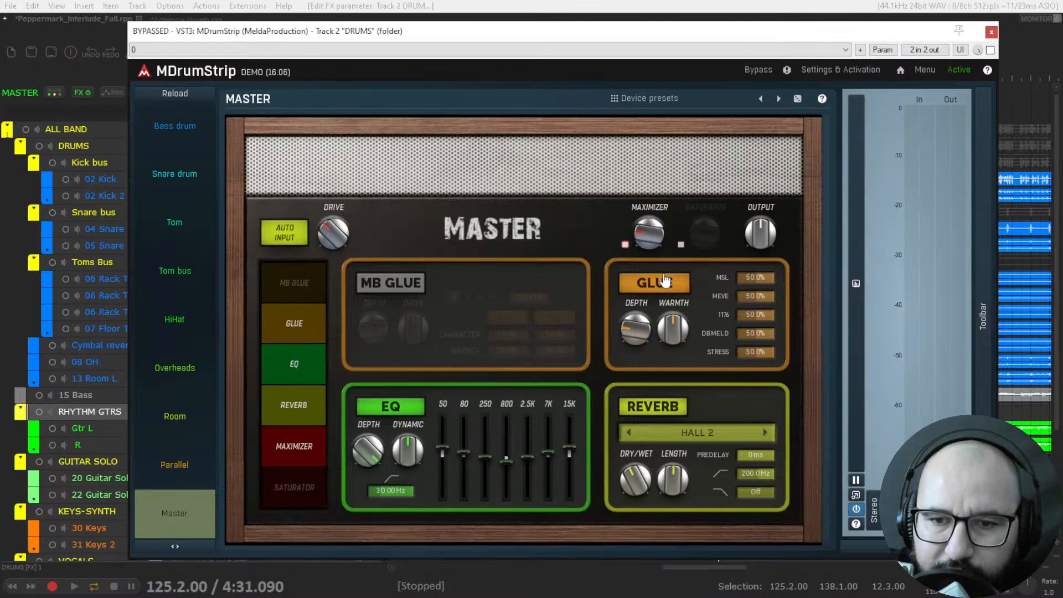
click(681, 245)
click(625, 245)
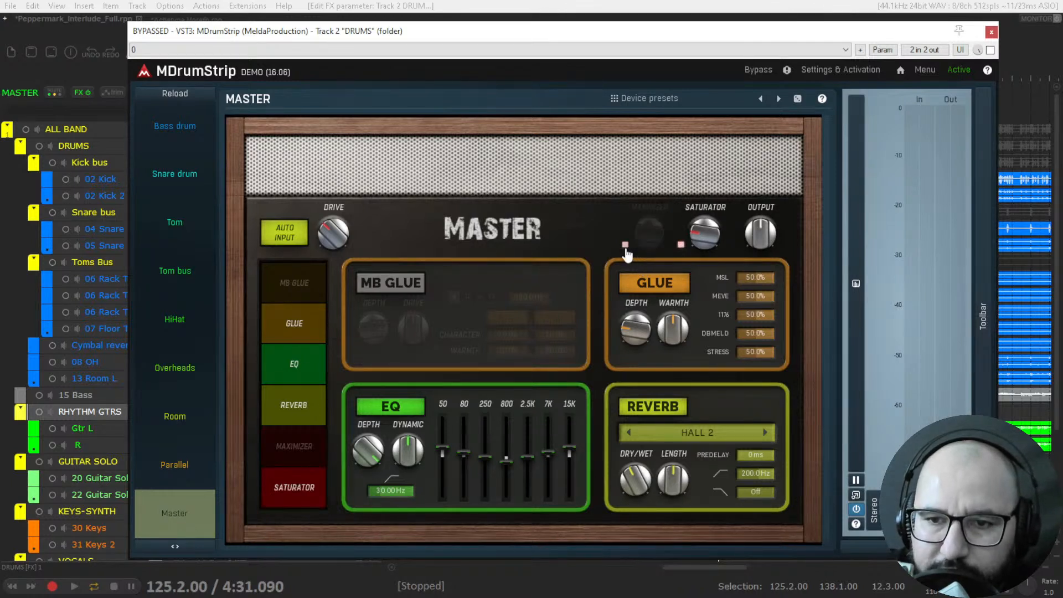
click(681, 245)
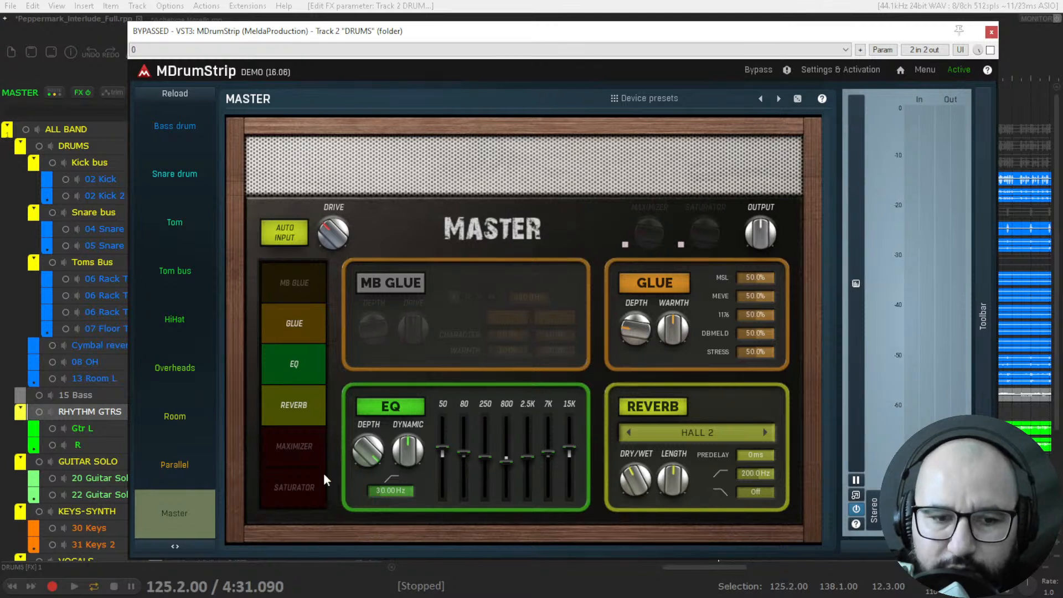
Show the Bass drum page, toggle its EQ off and on, and move the fundamental to about 58.17 Hz.
click(183, 131)
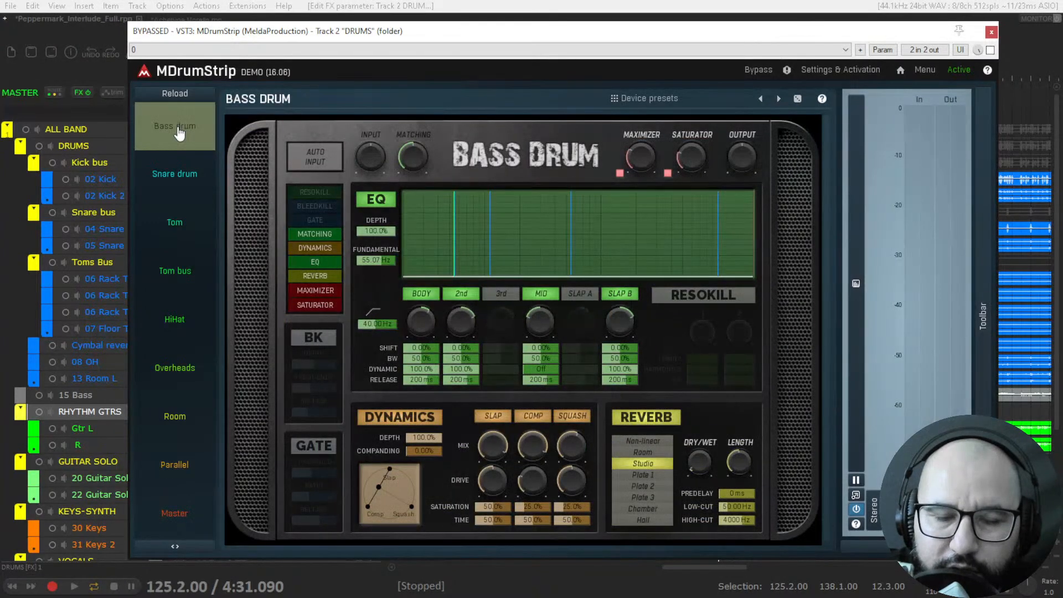
click(377, 201)
click(377, 200)
mouse_move(468, 228)
mouse_down()
mouse_move(481, 228)
mouse_move(471, 228)
mouse_up()
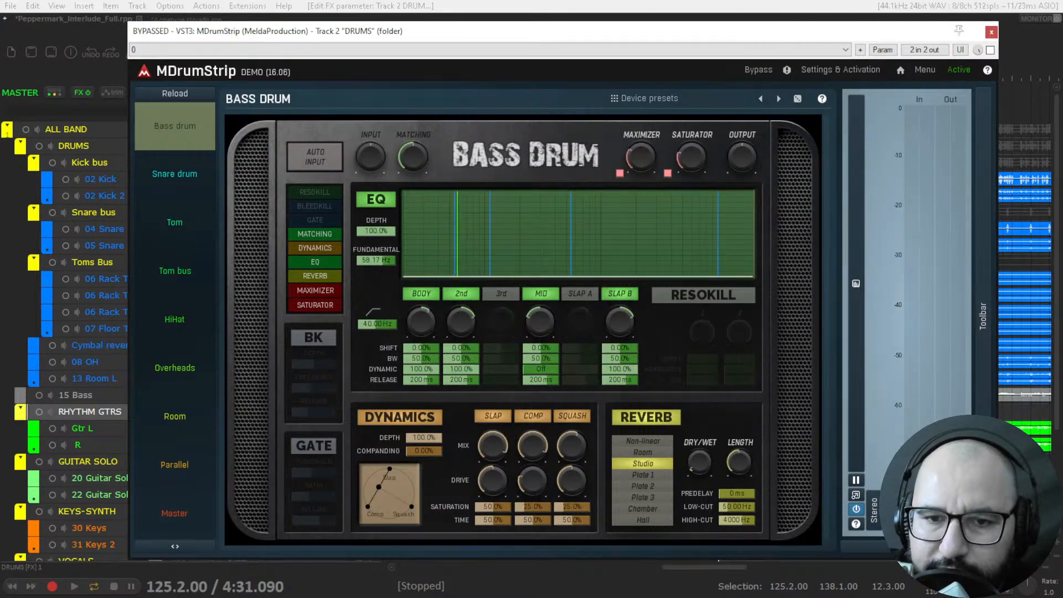
Toggle the Bass drum EQ's 2nd and 3rd bands, leave both enabled, and lower the fundamental to about 54.54 Hz.
click(460, 294)
click(460, 294)
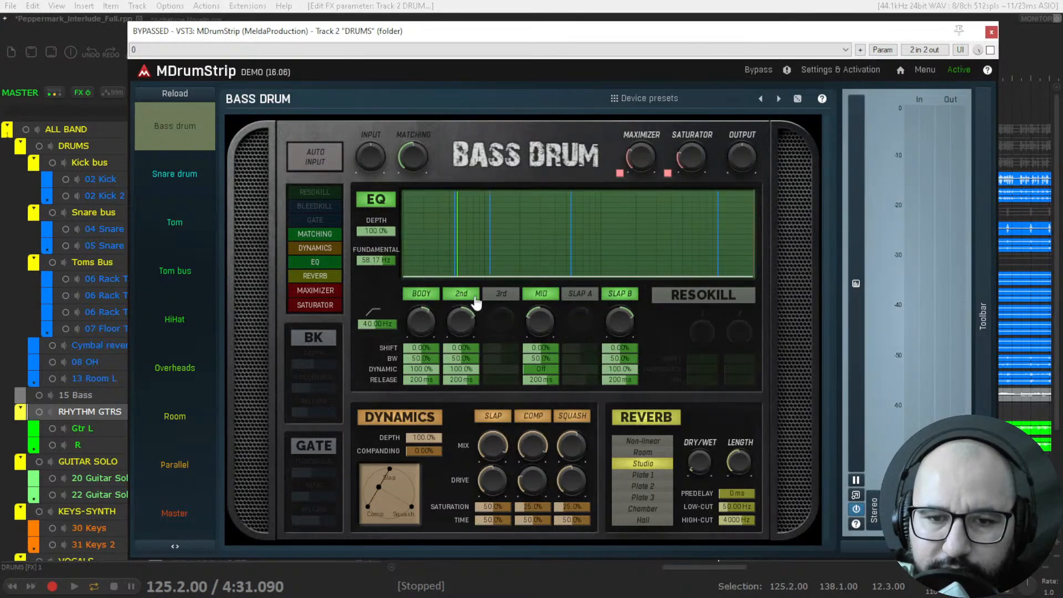
click(507, 298)
click(501, 296)
click(465, 296)
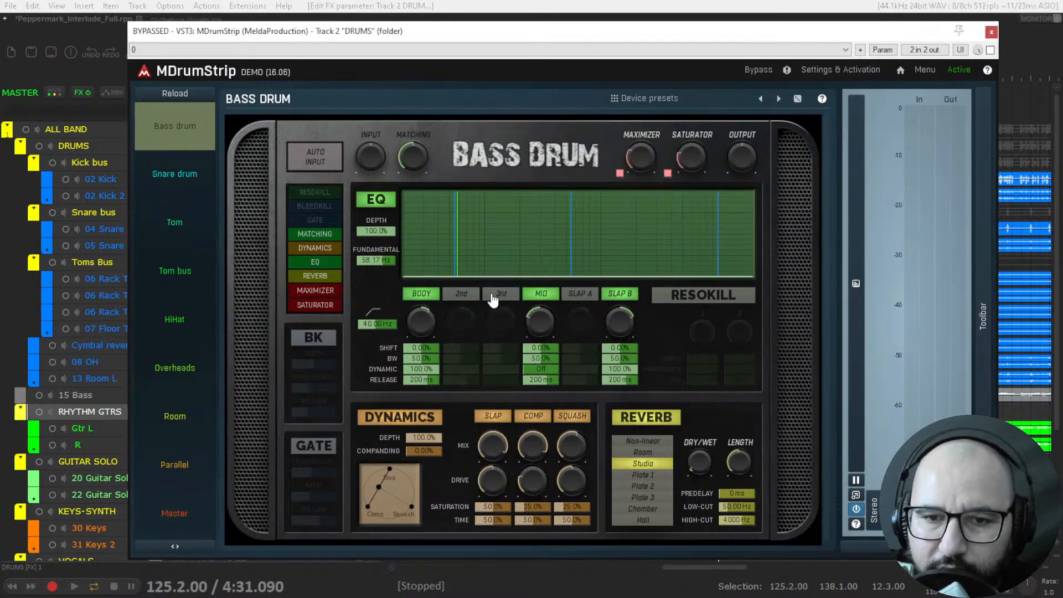
click(493, 298)
click(471, 298)
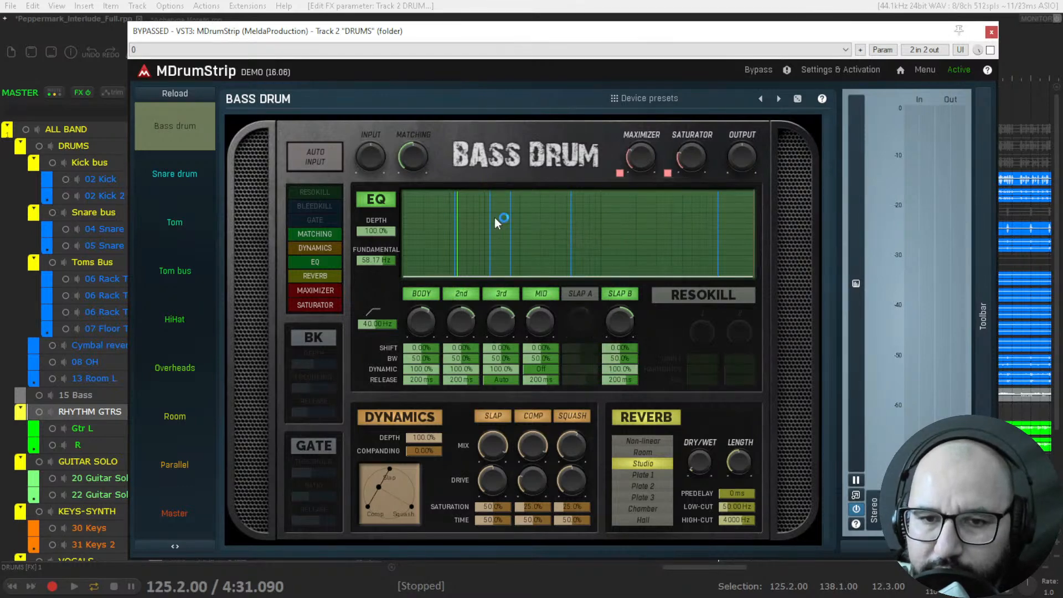
mouse_move(474, 218)
mouse_down()
mouse_move(491, 218)
mouse_move(472, 218)
mouse_move(452, 242)
mouse_move(482, 243)
mouse_move(453, 237)
mouse_up()
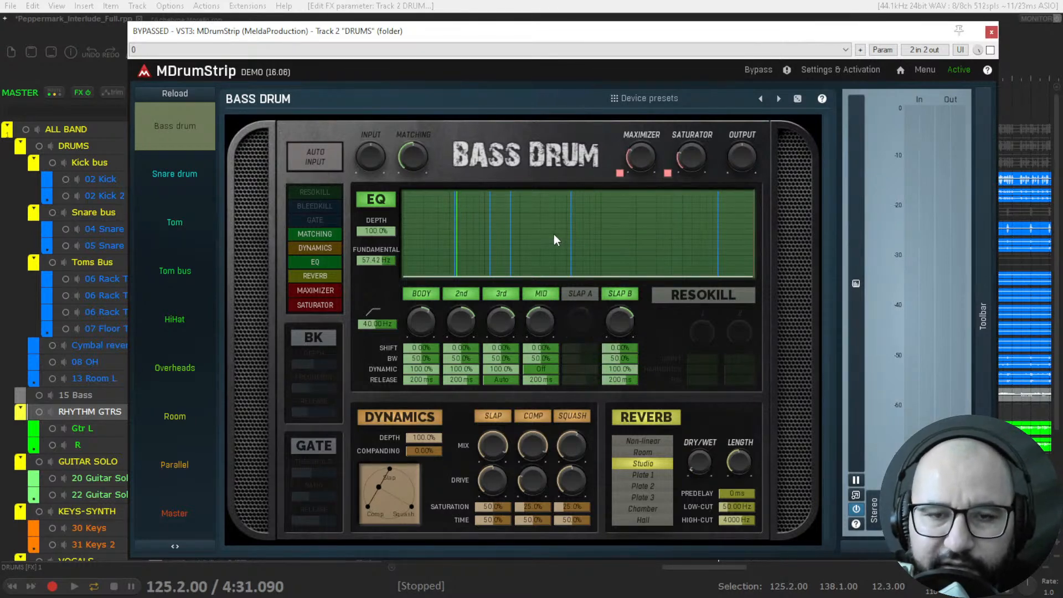
drag(455, 241, 455, 241)
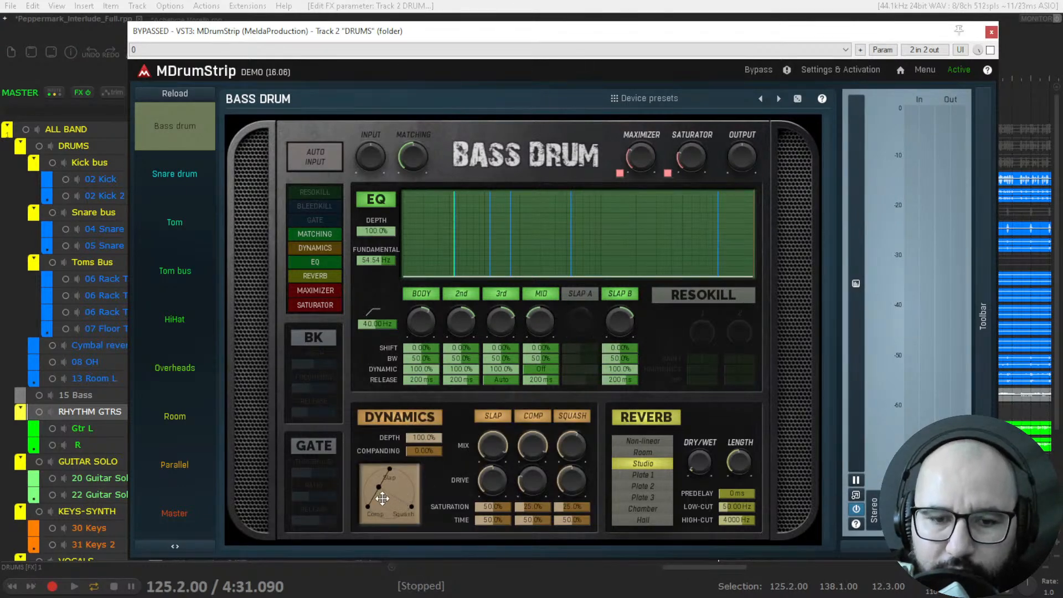
Move the Dynamics balance point toward Squash and back near the centre of the triangle, and toggle the Bass drum Reverb off and on.
mouse_move(379, 488)
mouse_down()
mouse_move(406, 503)
mouse_move(379, 492)
mouse_move(390, 480)
mouse_move(386, 494)
mouse_up()
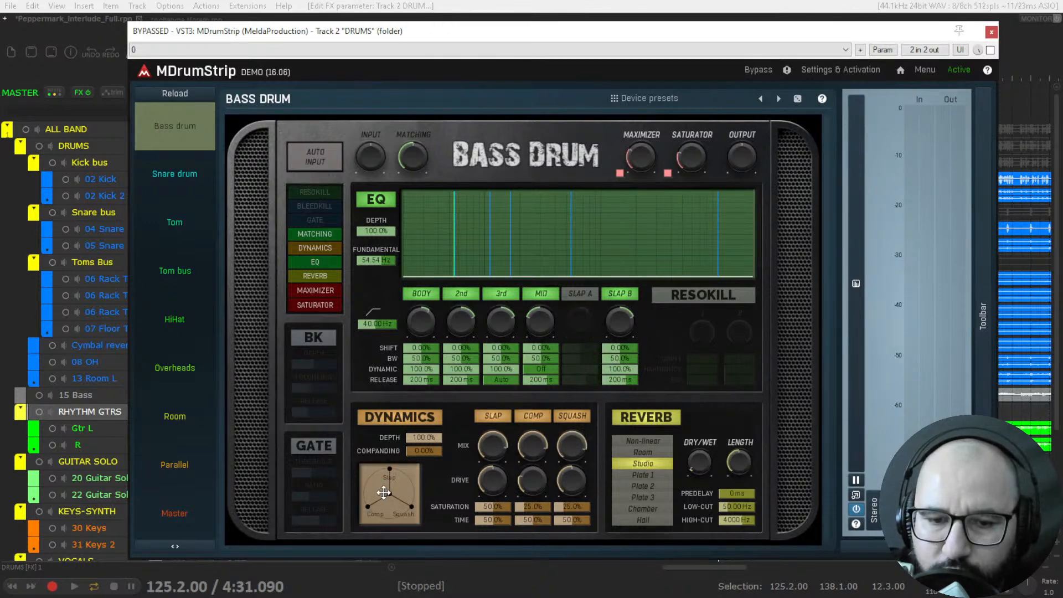
drag(389, 493, 402, 494)
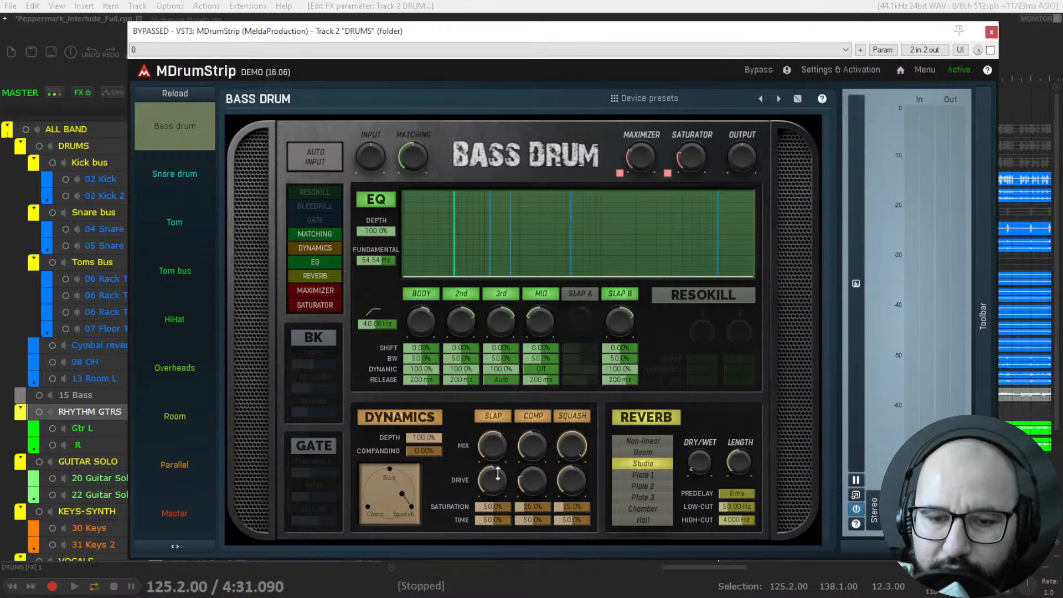
drag(402, 493, 384, 491)
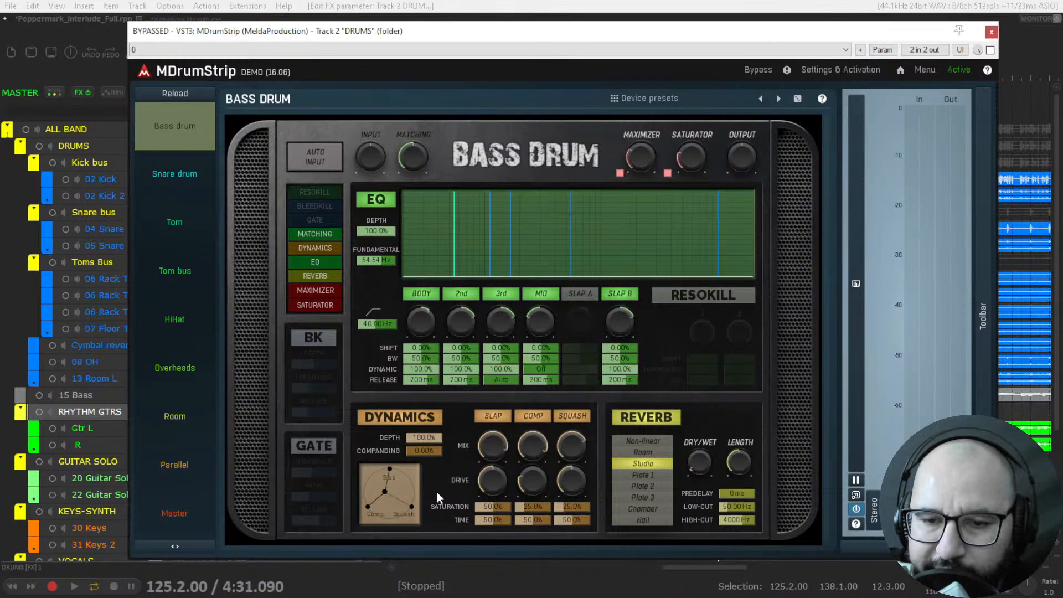
click(642, 422)
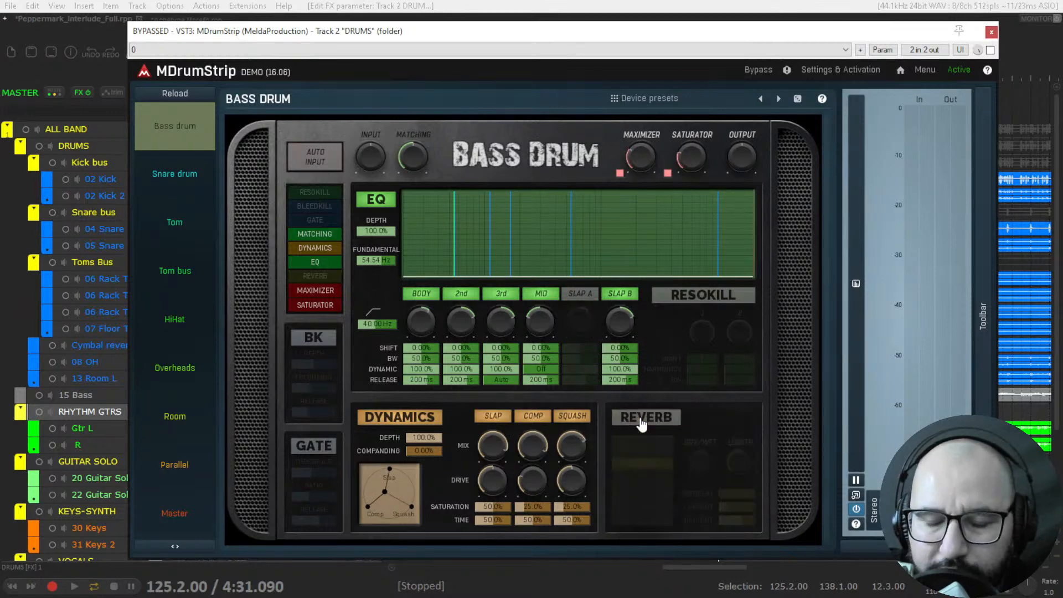
click(643, 418)
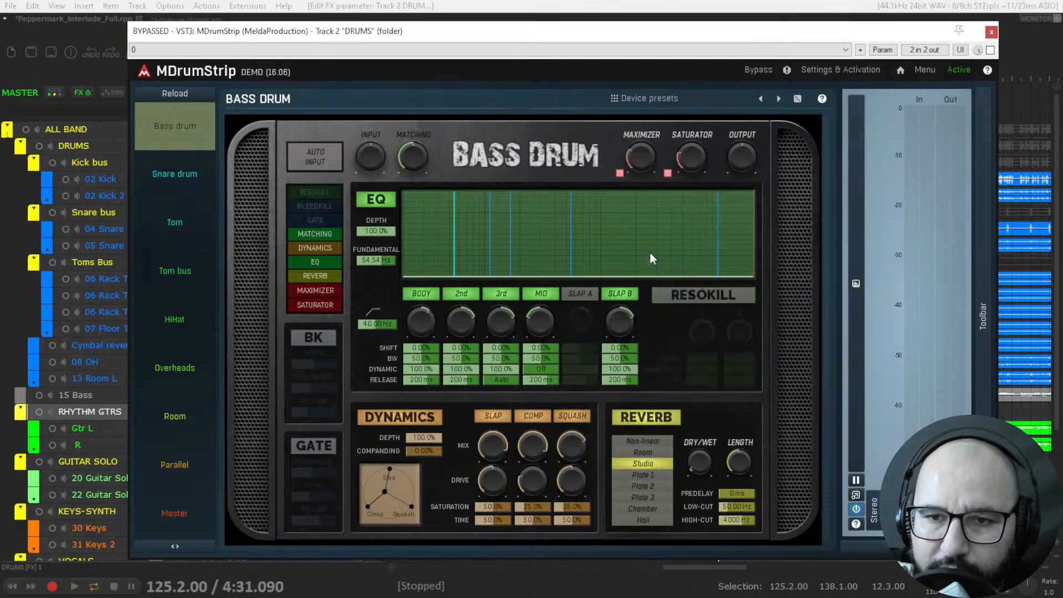
Toggle the Bass drum BK (Bleedkill) section on and off twice, and enable the Gate.
click(320, 338)
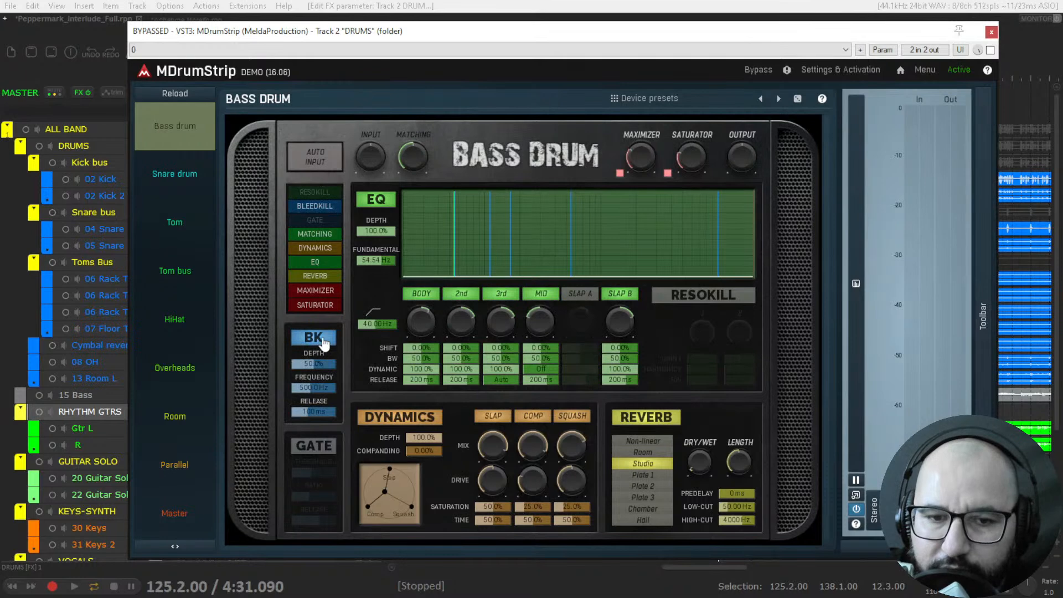
click(314, 341)
click(314, 346)
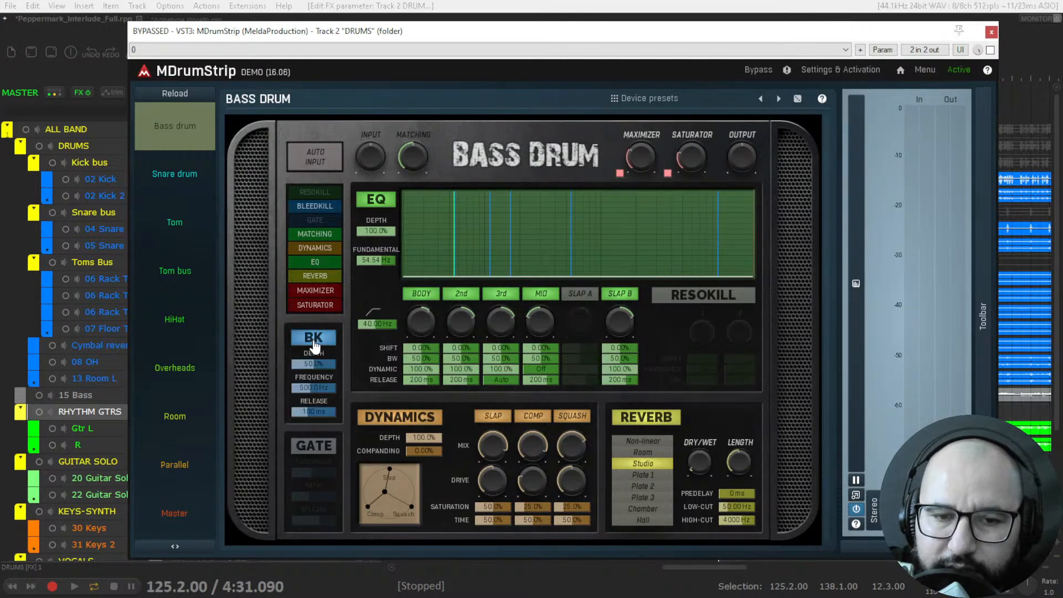
click(315, 346)
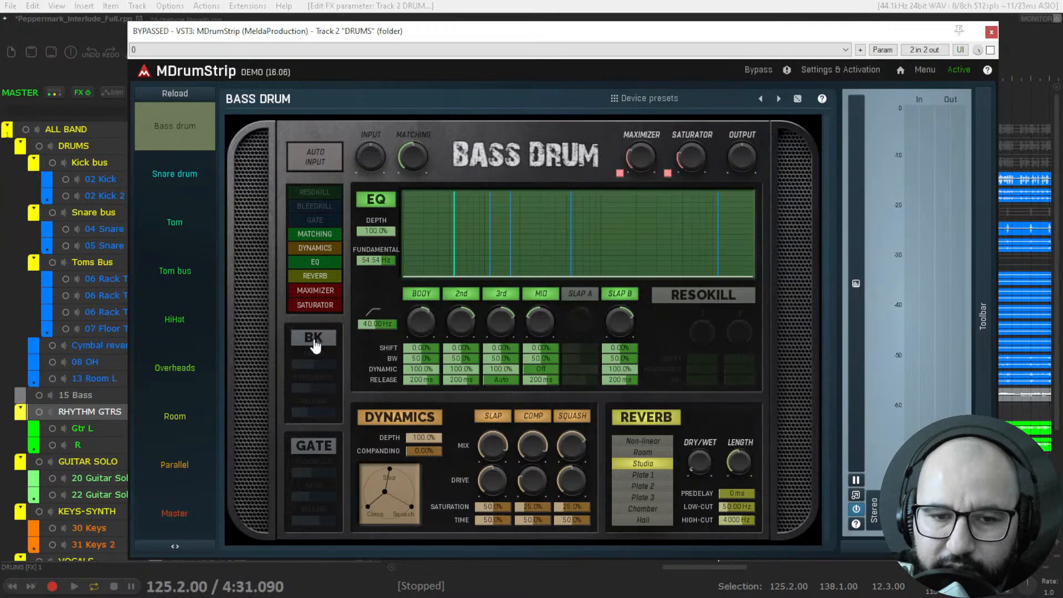
click(317, 450)
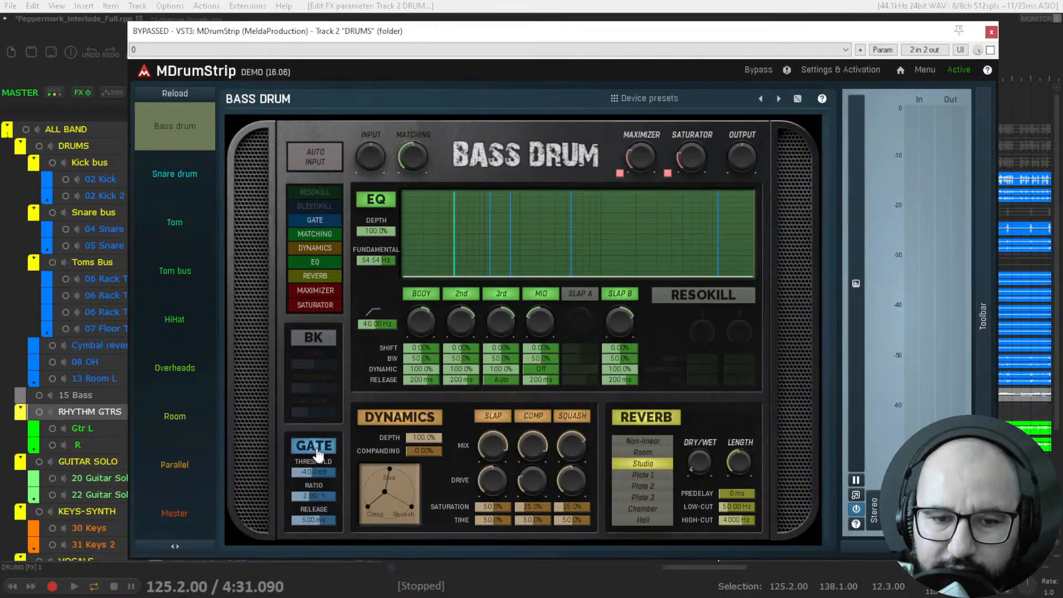
Toggle the Bass drum Gate and BK sections on and off, leaving both switched off.
click(316, 450)
click(312, 339)
click(314, 447)
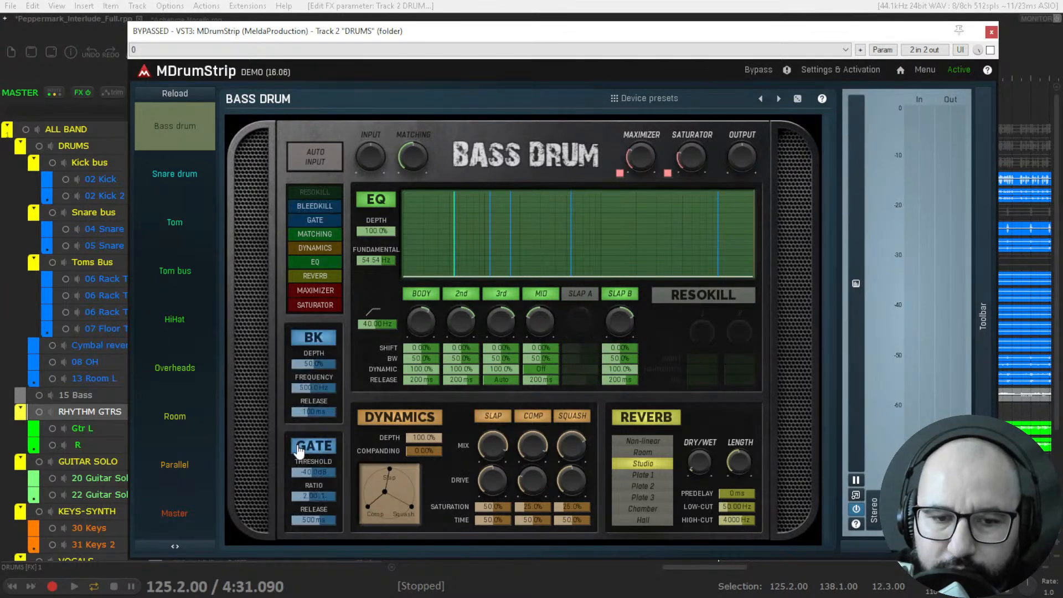
click(299, 449)
click(314, 339)
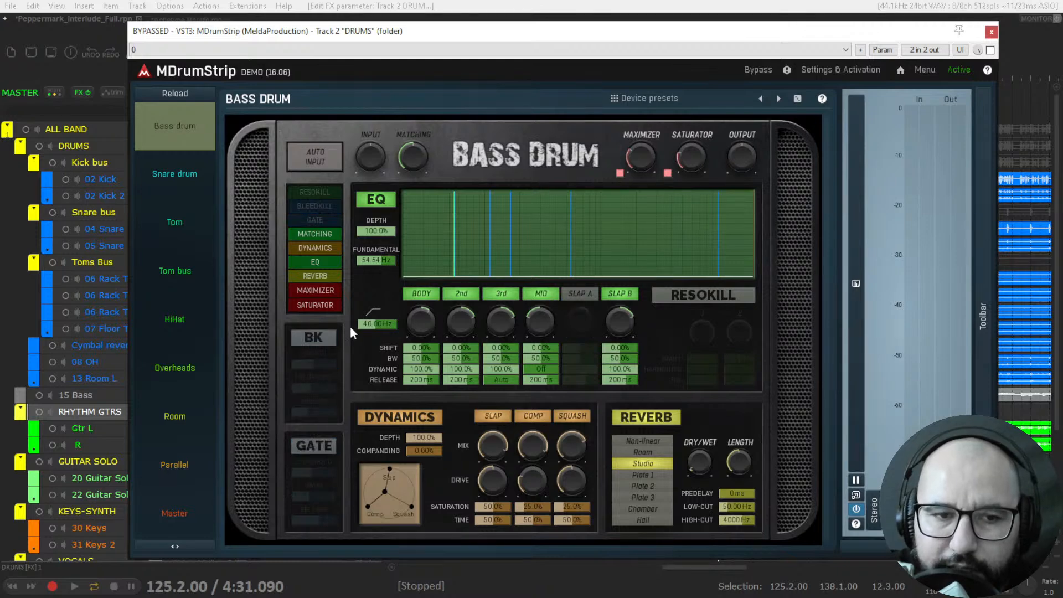
Show the Snare drum page and move its EQ fundamental to about 244.2 Hz.
click(179, 187)
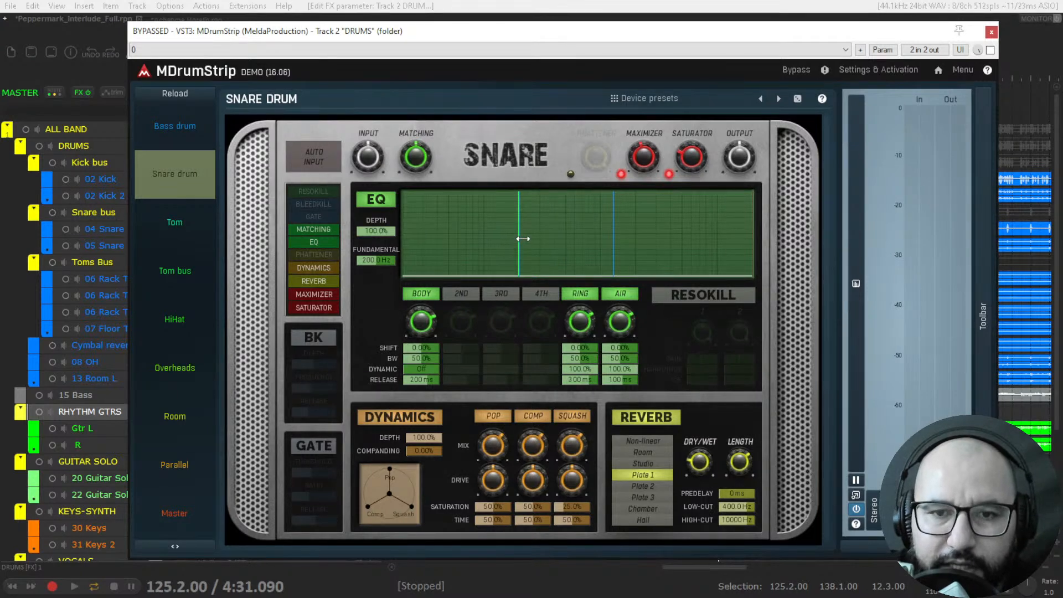
drag(519, 238, 519, 238)
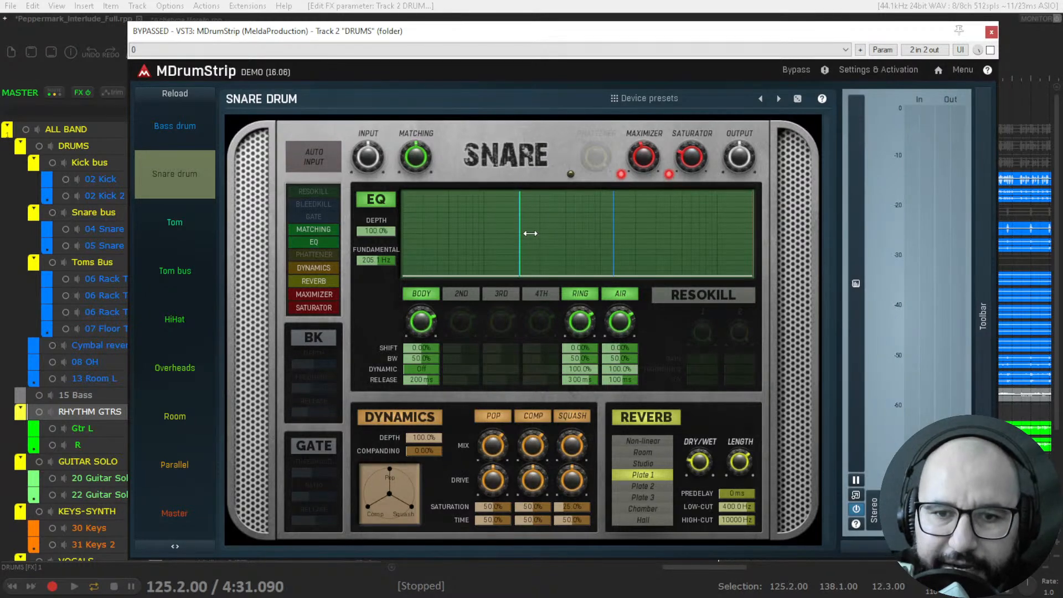
mouse_move(523, 232)
mouse_down()
mouse_move(506, 231)
mouse_move(553, 237)
mouse_move(485, 237)
mouse_move(528, 237)
mouse_up()
Enable the Snare EQ's 2nd, 3rd and 4th bands, and switch the 3rd and 4th back off.
click(473, 296)
click(505, 296)
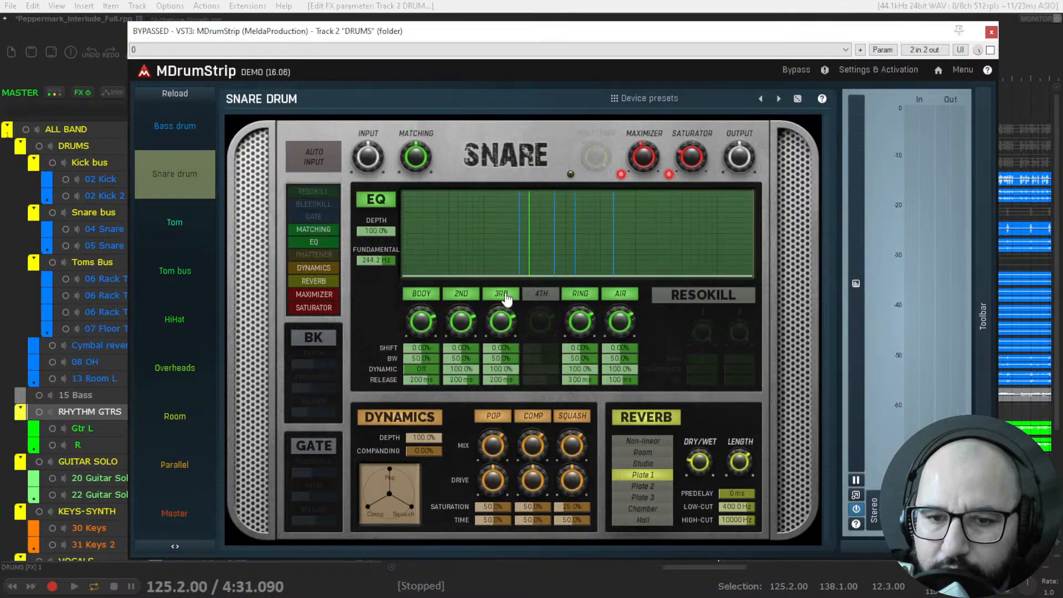
click(541, 294)
drag(497, 317, 497, 298)
click(501, 294)
click(540, 295)
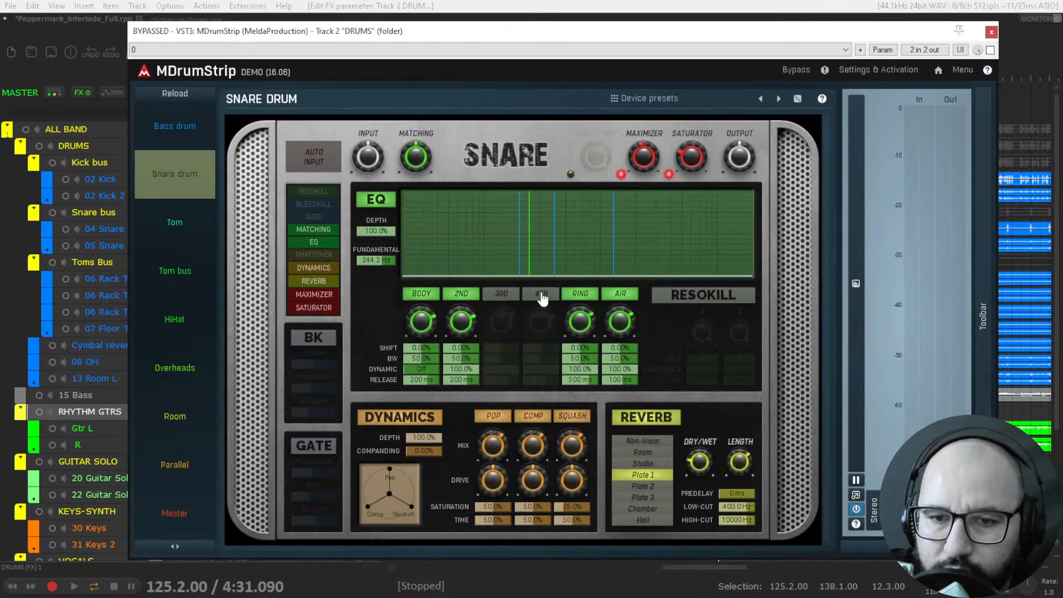
Toggle the Snare EQ's Ring and Air bands off and on, leaving both enabled.
click(579, 296)
click(579, 296)
click(621, 296)
click(621, 296)
click(584, 298)
click(619, 297)
click(587, 299)
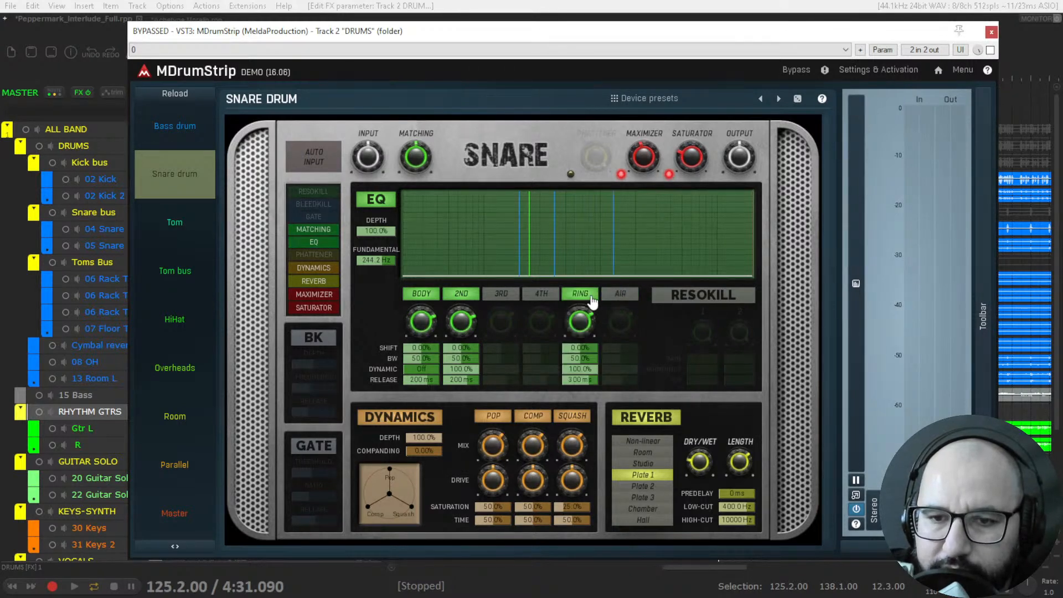
click(620, 294)
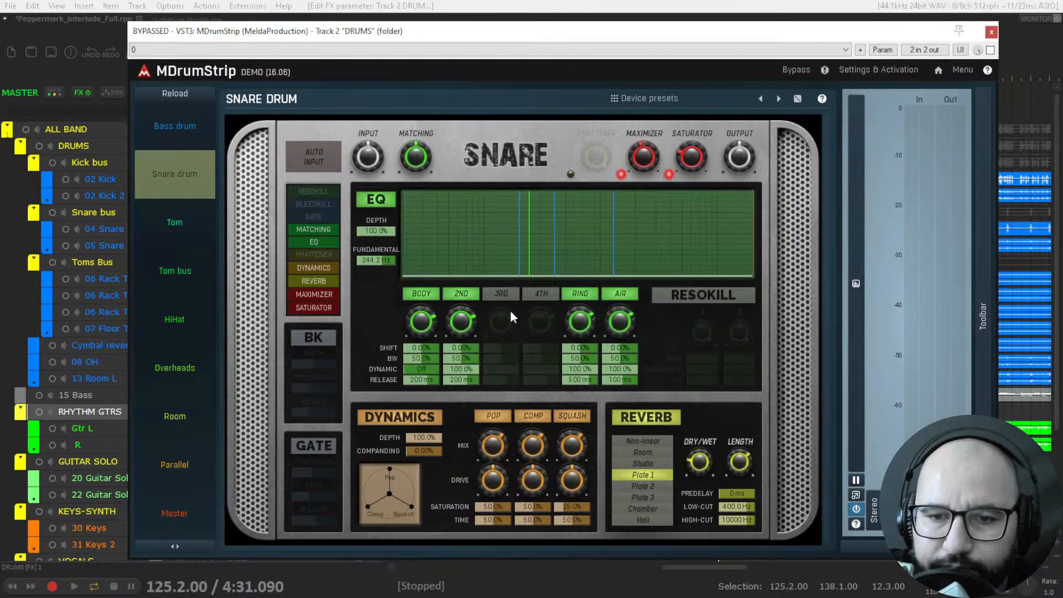
Enable the Snare EQ's 3rd and 4th bands, and toggle Resokill on and off.
click(501, 295)
click(534, 299)
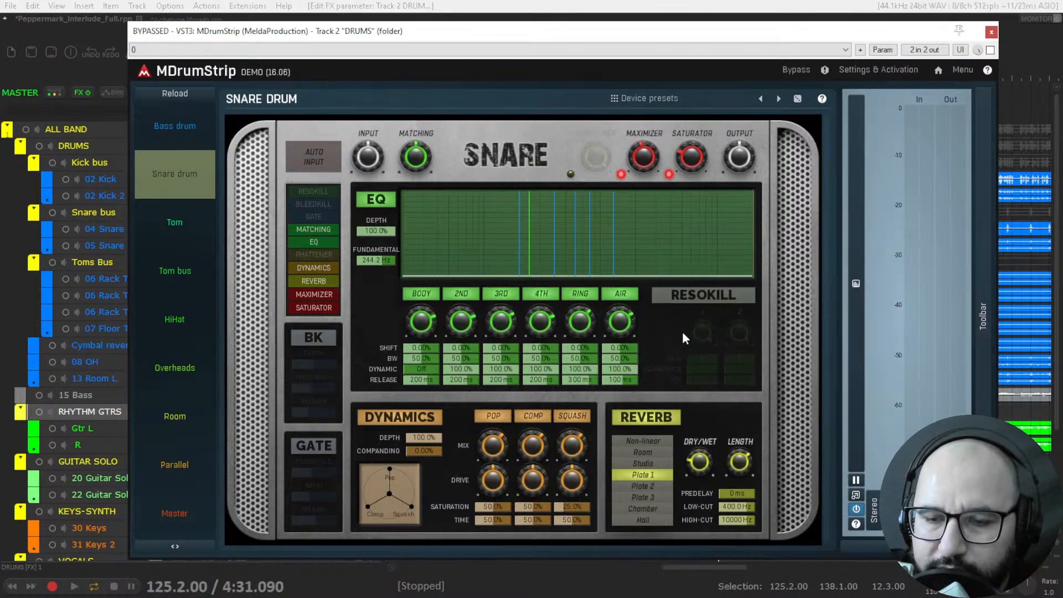
click(699, 299)
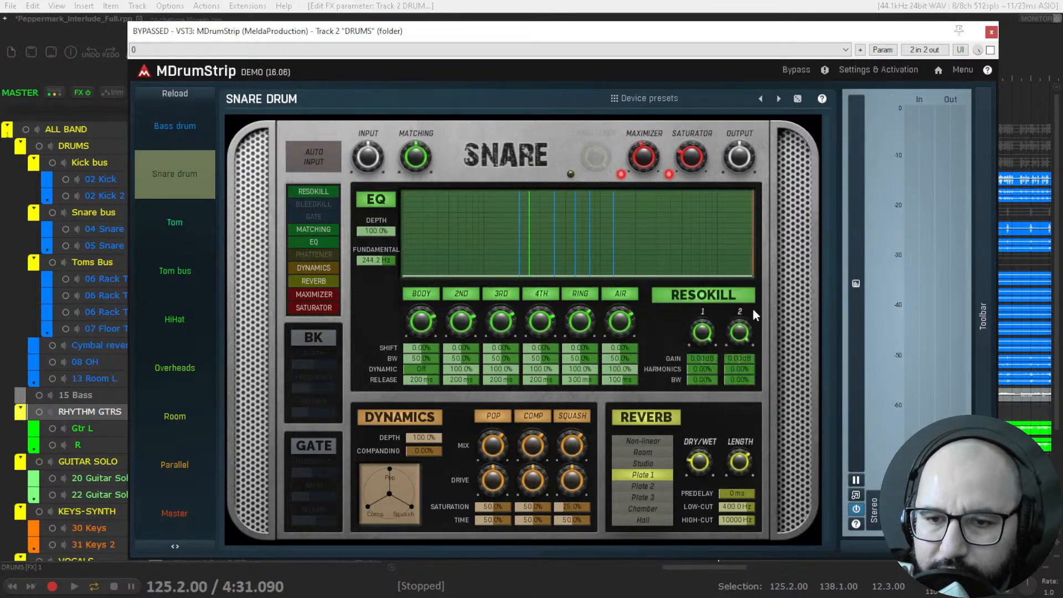
click(698, 304)
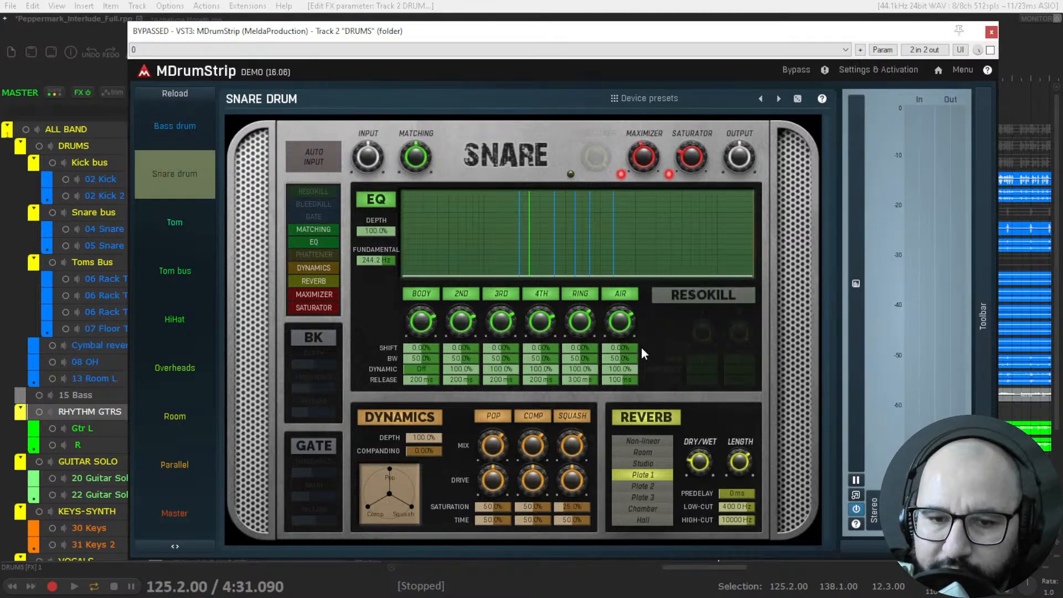
Toggle the Snare drum's BK (Bleedkill) and Gate sections on and back off.
click(318, 343)
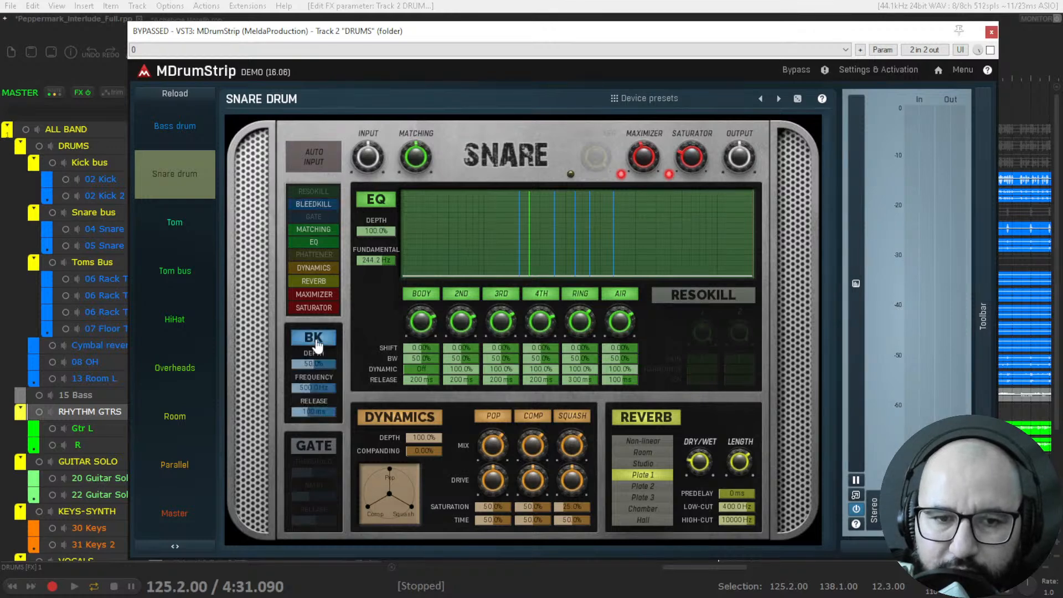
click(318, 344)
click(325, 449)
click(326, 448)
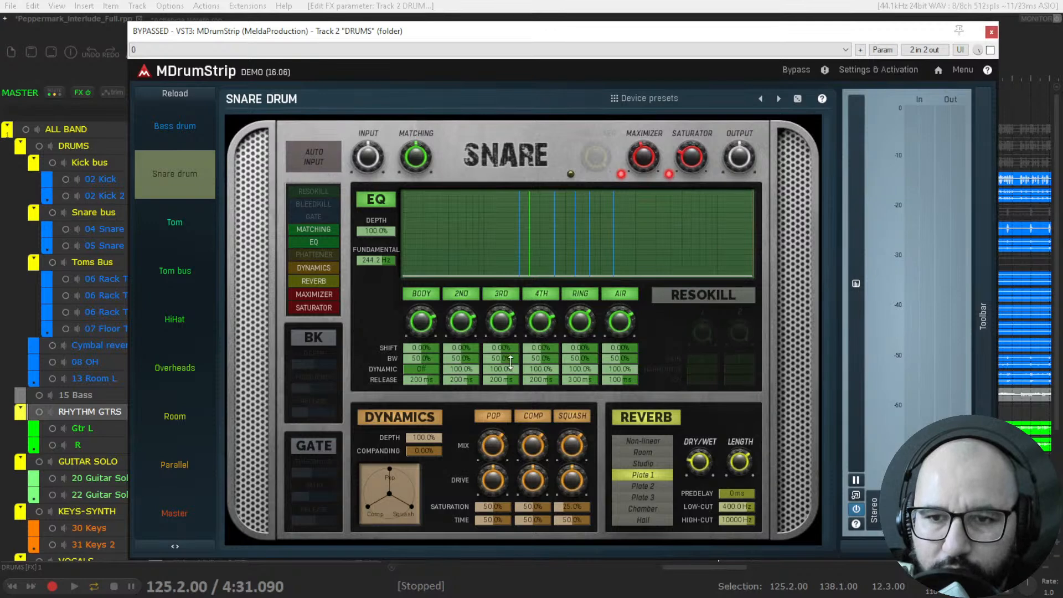
Switch the Snare drum's Maximizer and Saturator off and turn both back on.
click(620, 174)
click(669, 174)
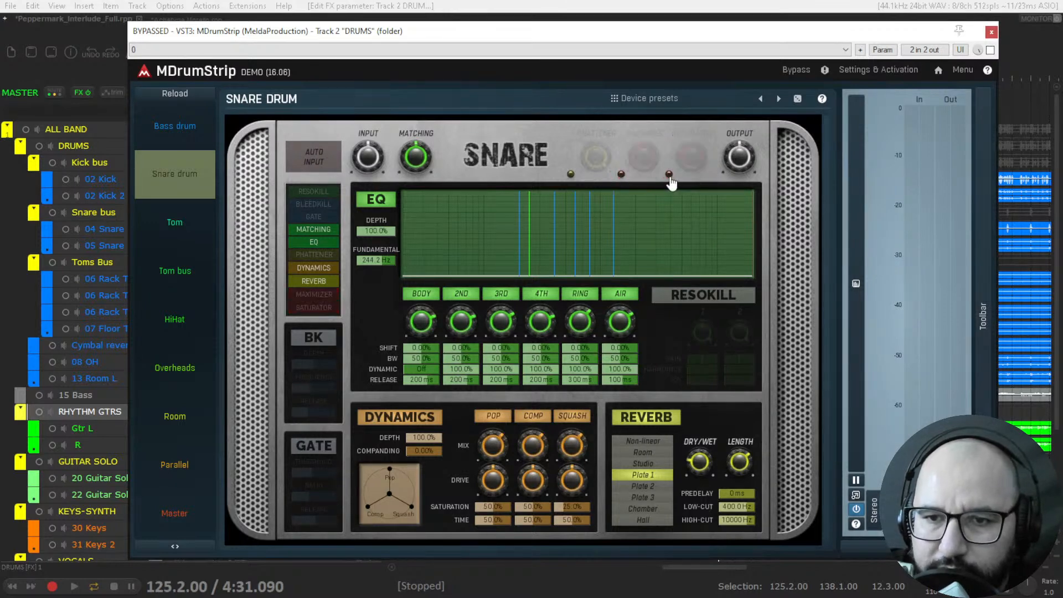
click(620, 174)
click(669, 174)
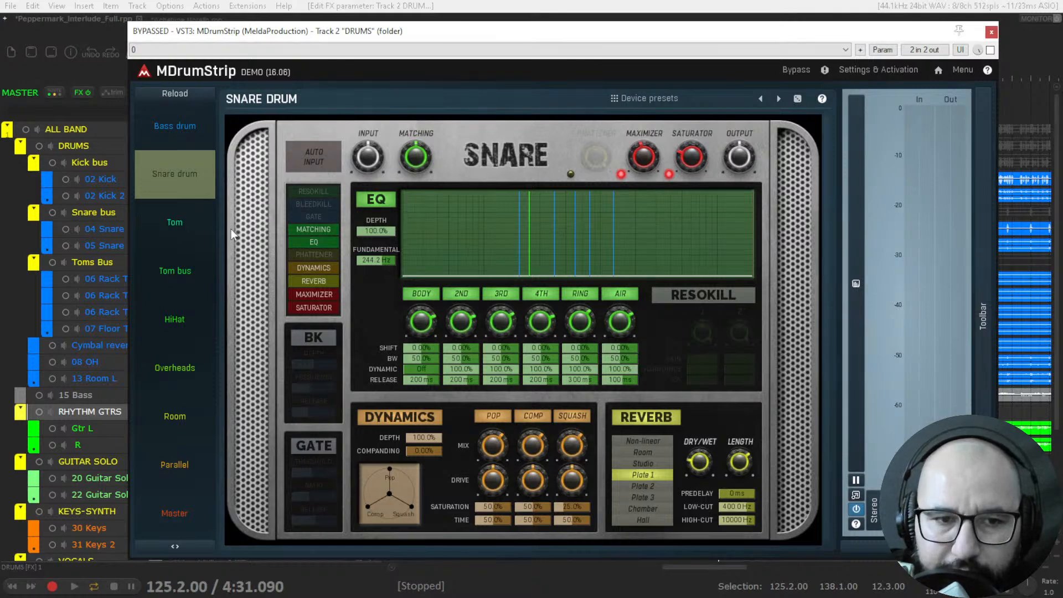
Show the Tom page, toggle its EQ off and on, and toggle Resokill on and off.
click(190, 230)
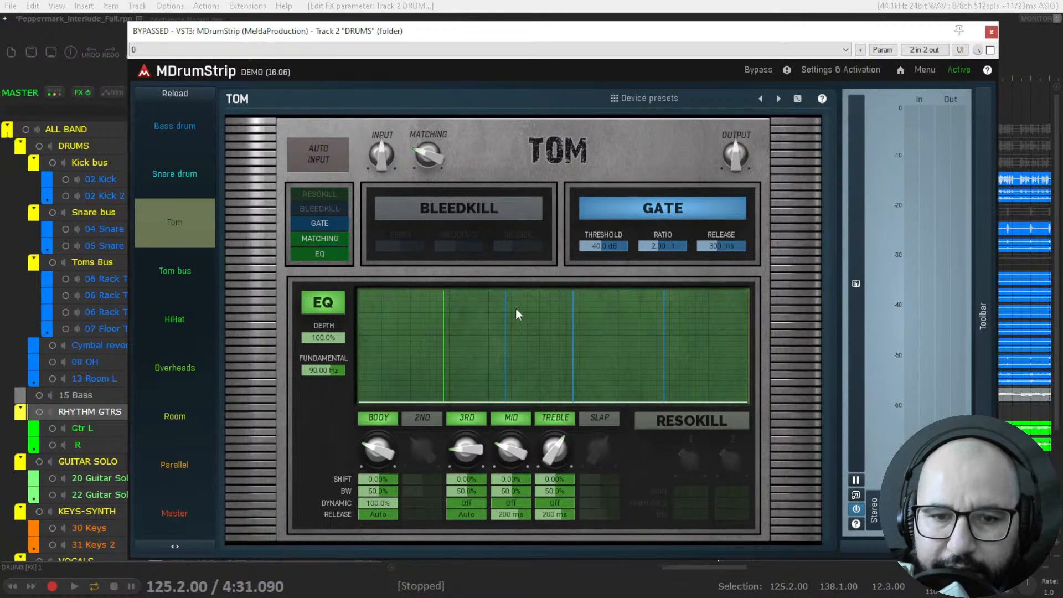
click(324, 311)
click(324, 303)
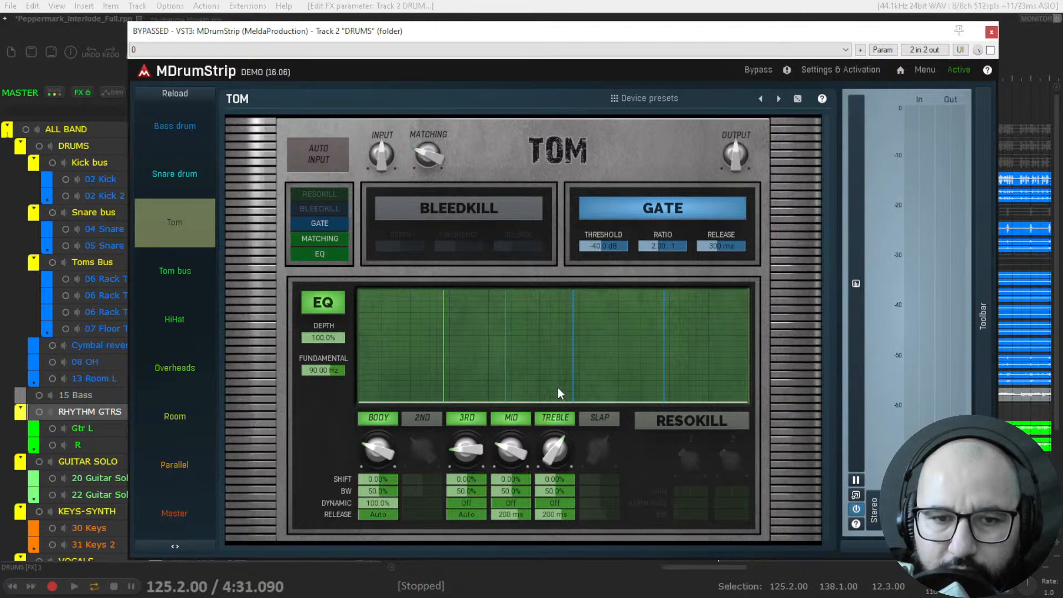
click(685, 427)
click(687, 427)
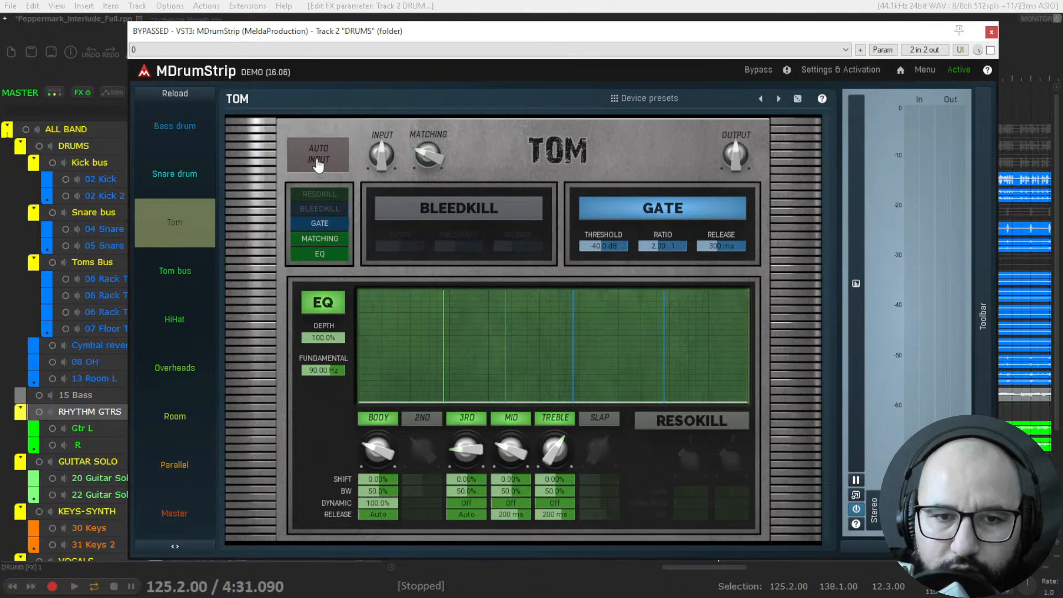
Show the Tom bus and HiHat pages, and toggle the HiHat Comp section, leaving it off.
click(176, 271)
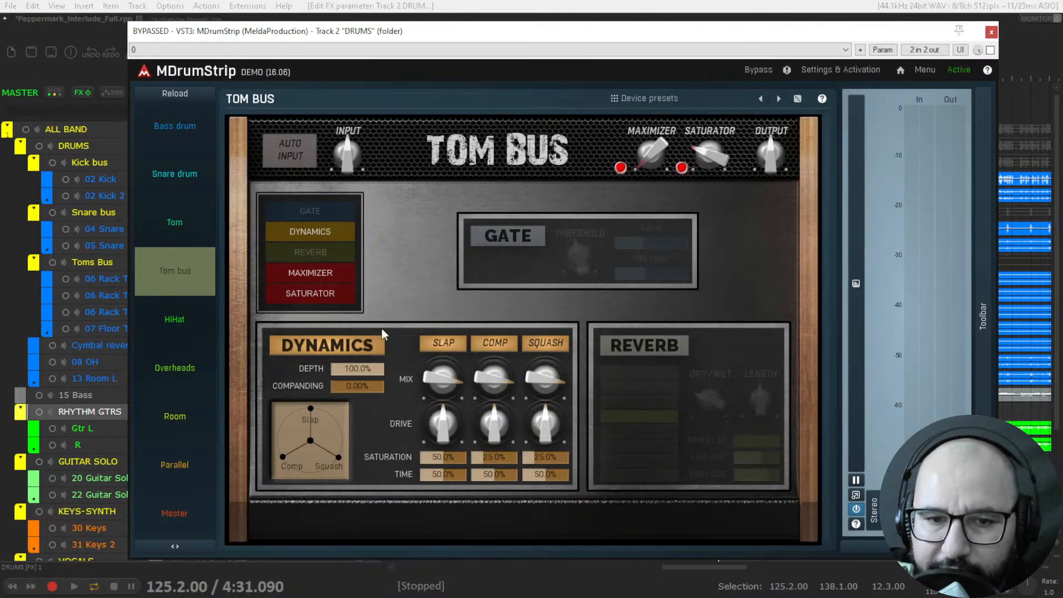
click(198, 328)
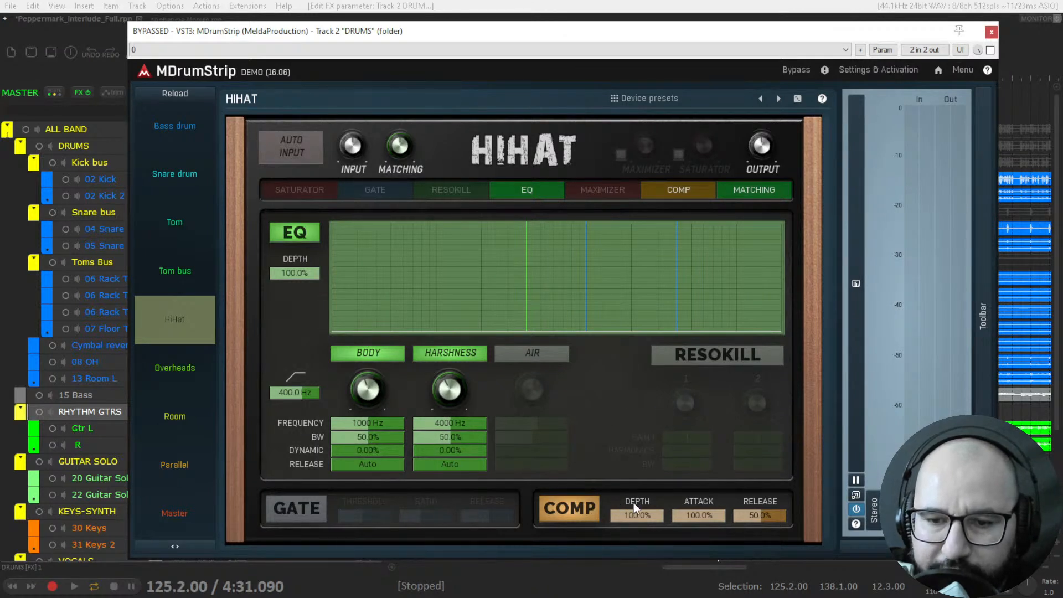
click(578, 513)
click(576, 514)
click(575, 512)
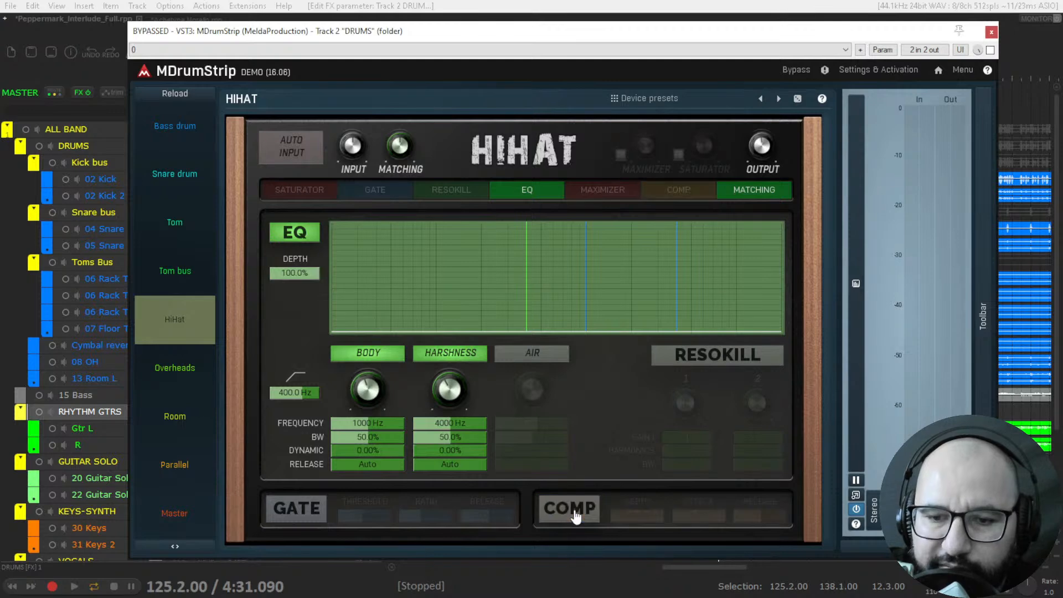
View the Overheads, Room, Parallel and Master pages, and close the DRUMS track's MDrumStrip window.
click(182, 373)
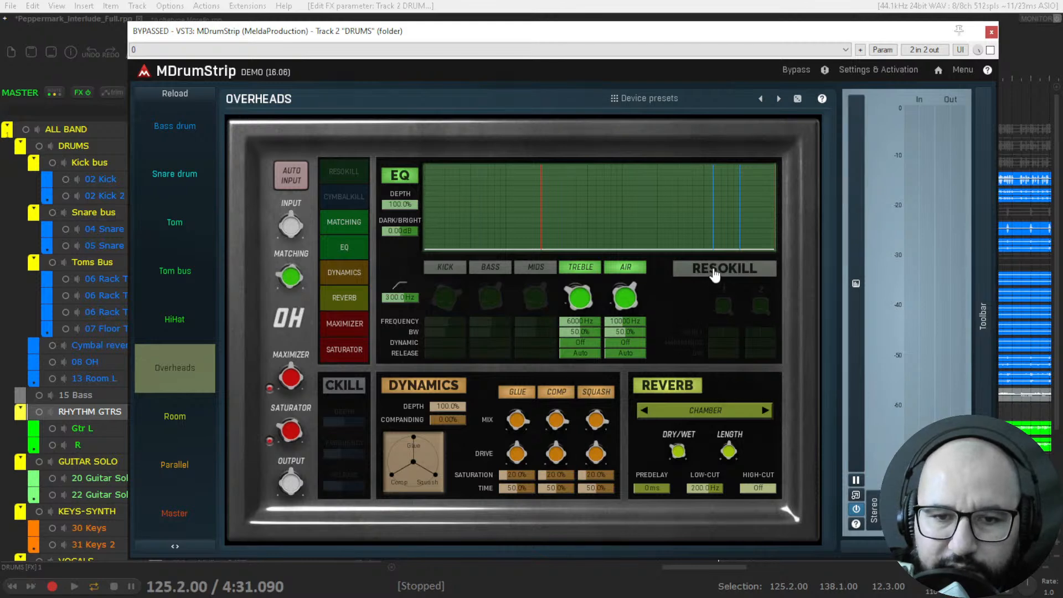
click(186, 422)
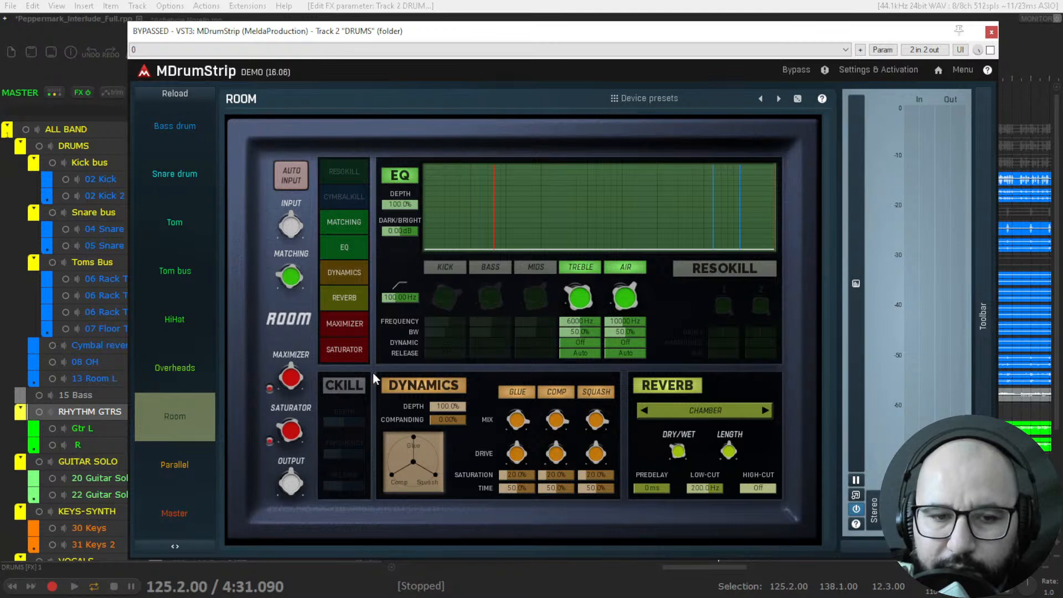
click(208, 448)
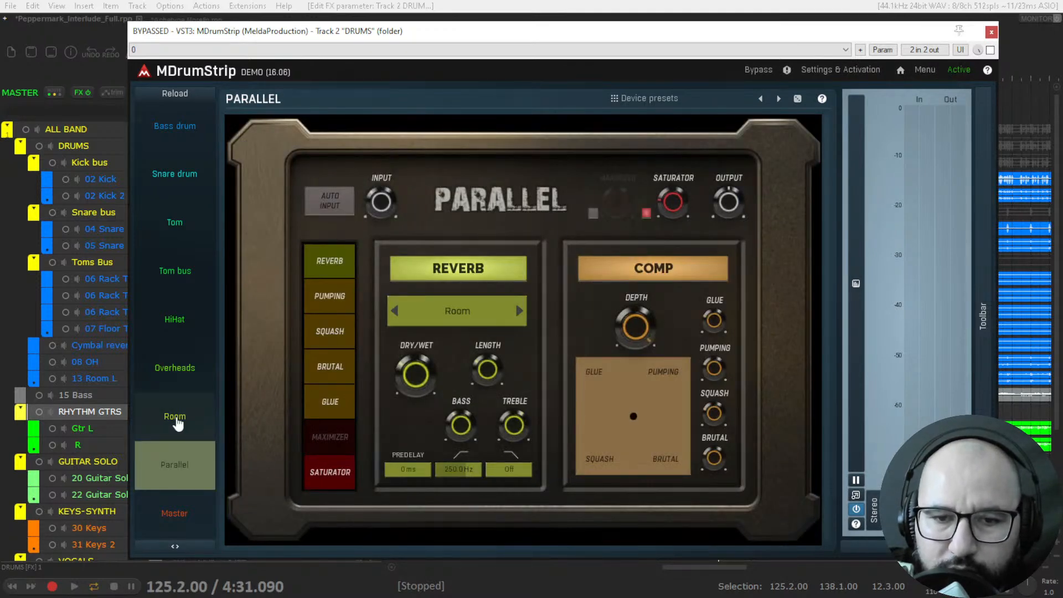
click(176, 420)
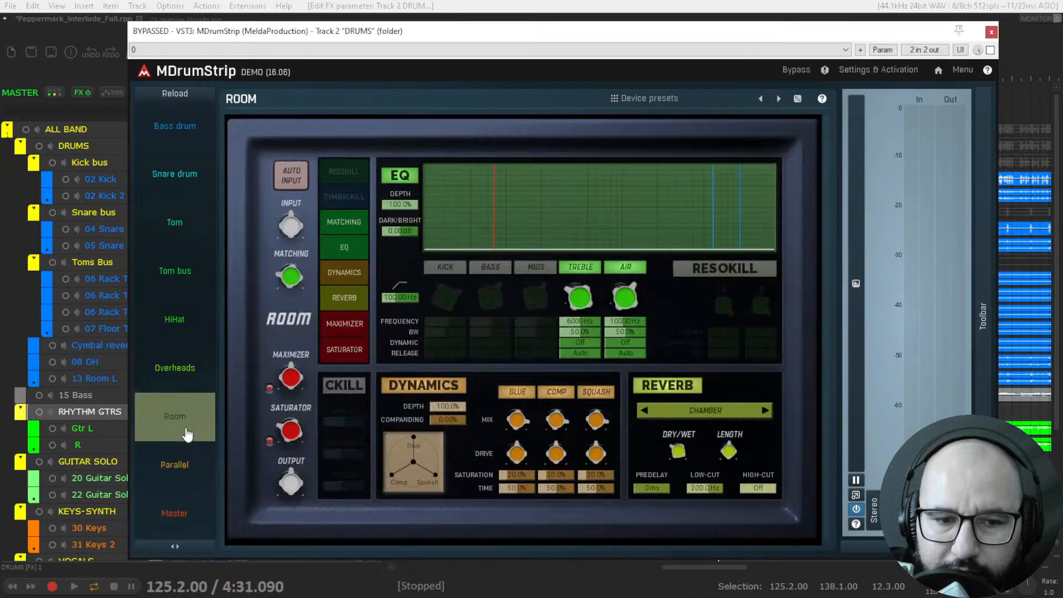
click(182, 467)
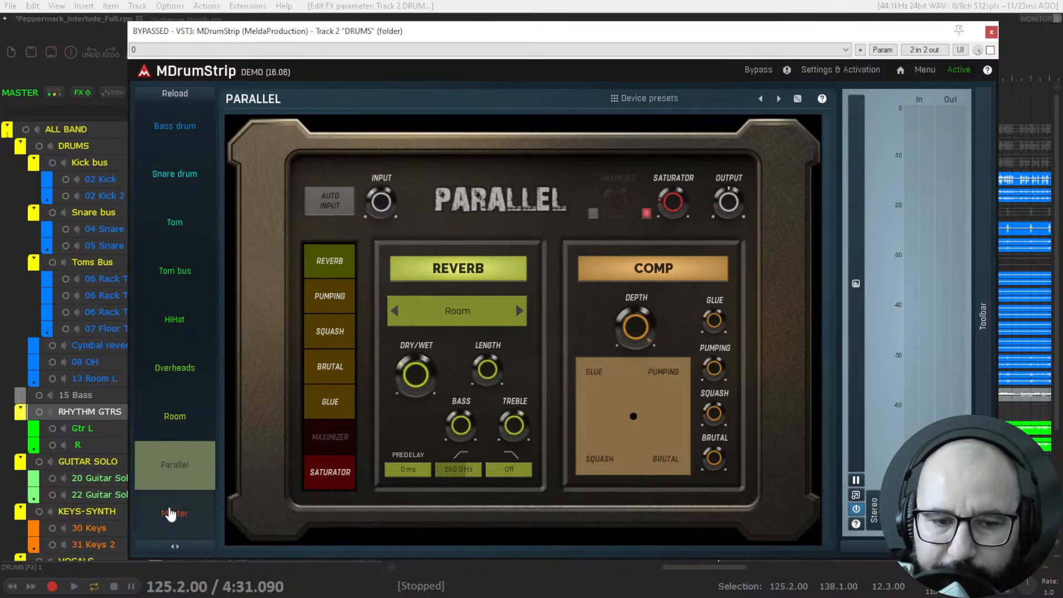
click(175, 514)
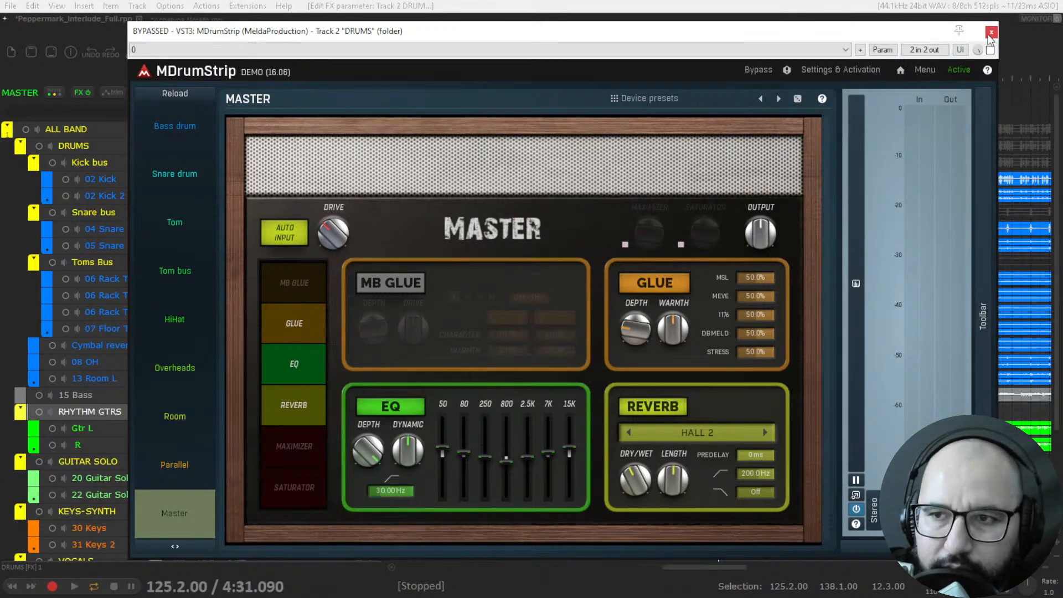
click(991, 32)
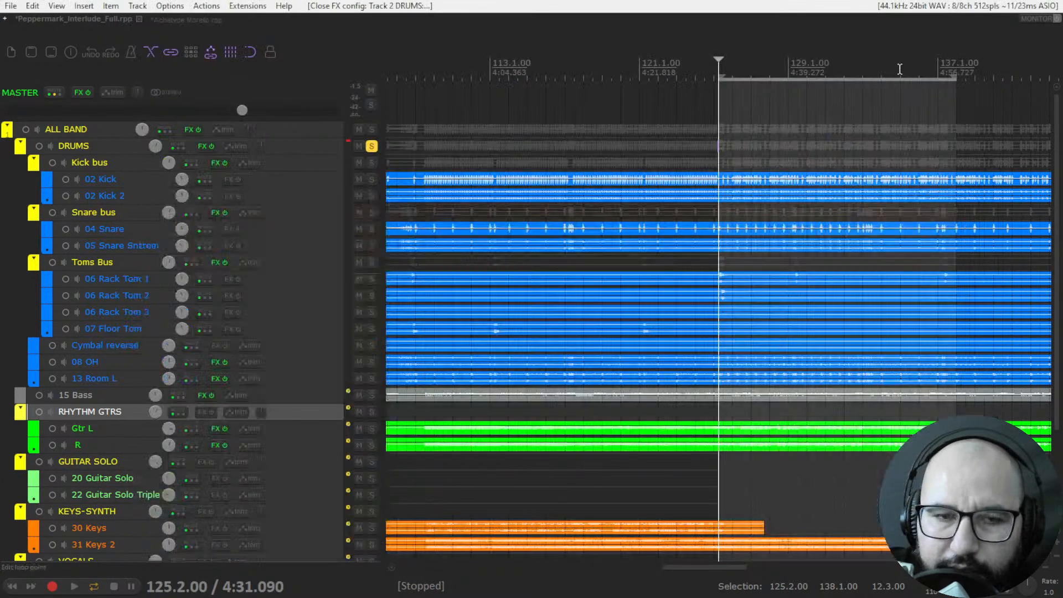
Open the MDrumStrip instance on the Kick bus to show its Bass drum module, and close it.
right_click(214, 163)
click(244, 178)
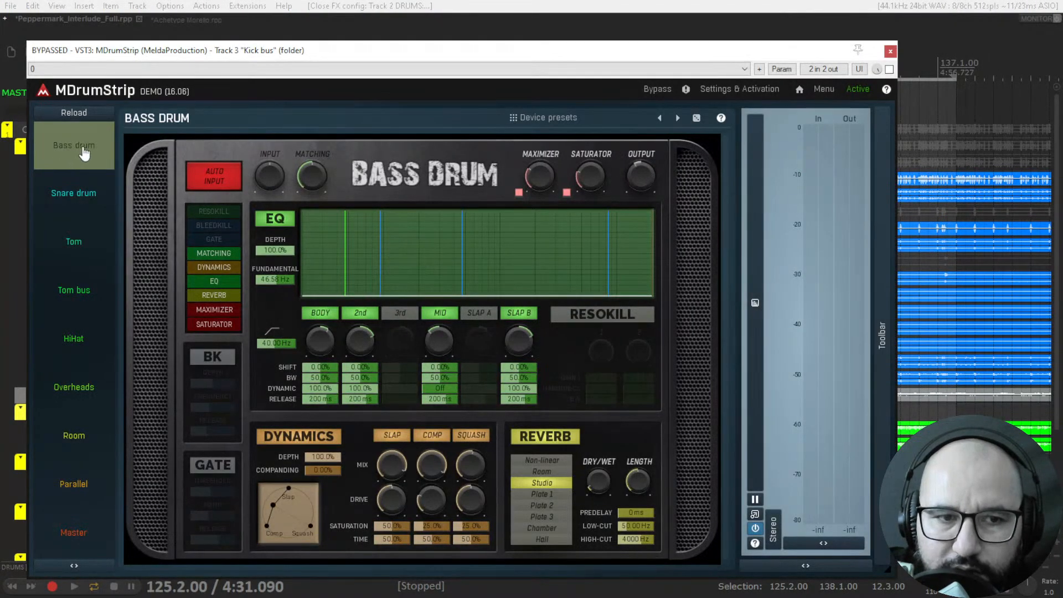
click(890, 51)
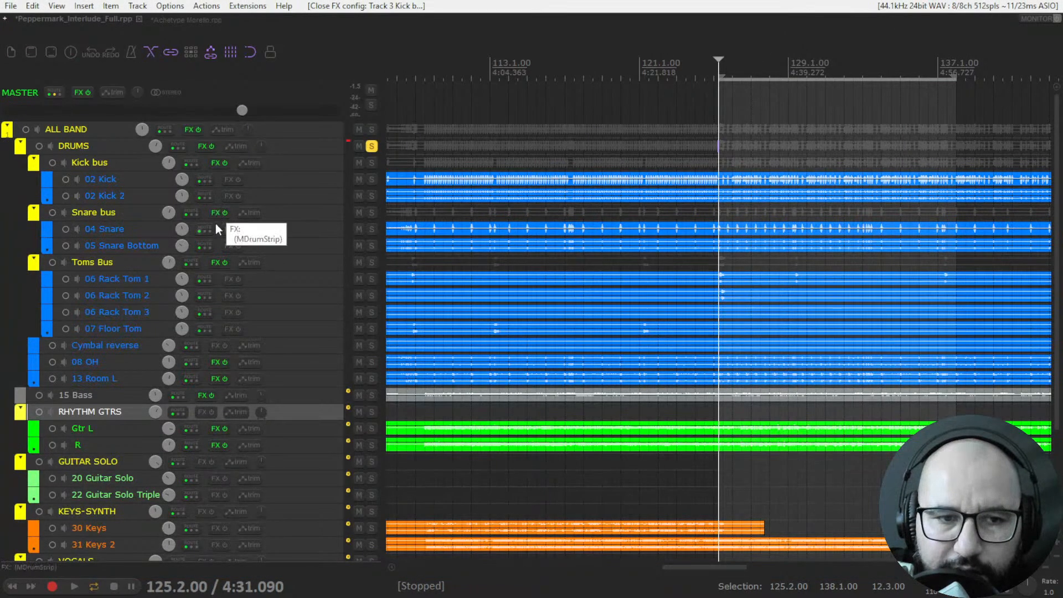
Open the MDrumStrip instance on the 08 OH track to show its Overheads module, and close it.
right_click(213, 362)
click(228, 372)
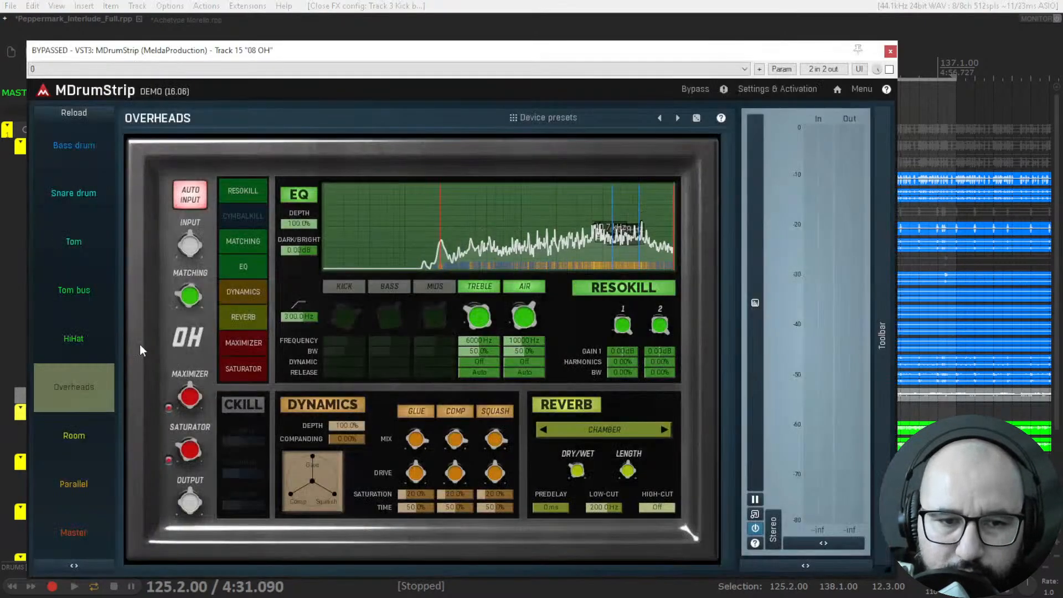
click(890, 51)
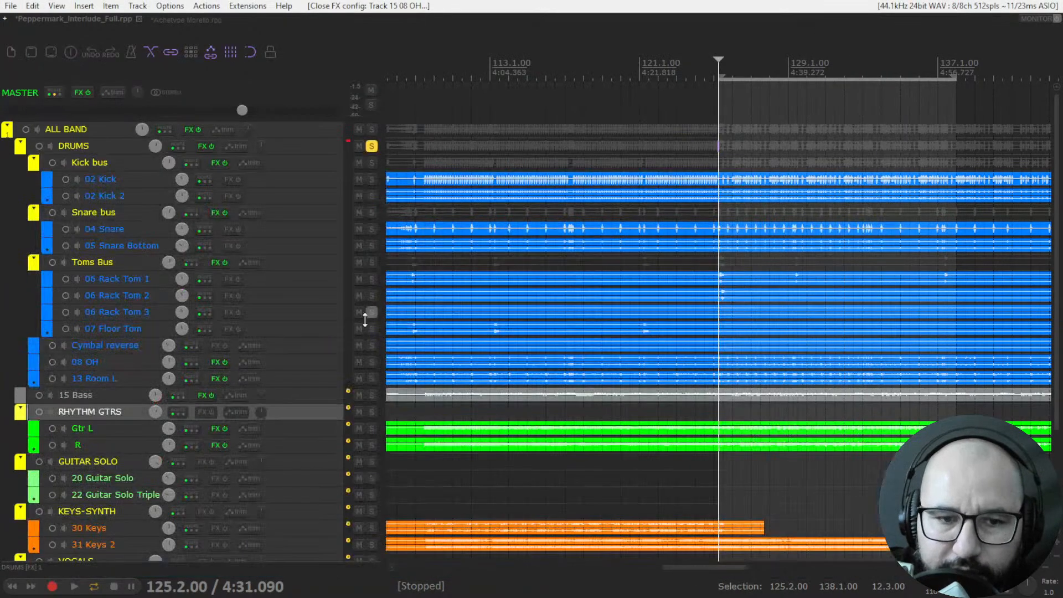
Open the MDrumStrip instance on the 13 Room L track to show its Room module, and close it.
right_click(215, 380)
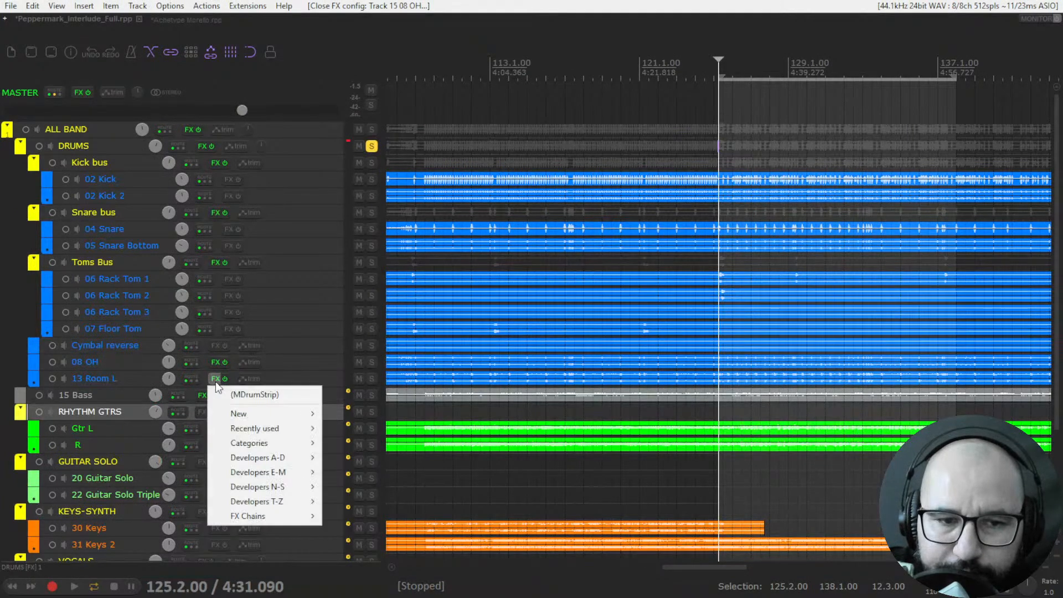
click(233, 395)
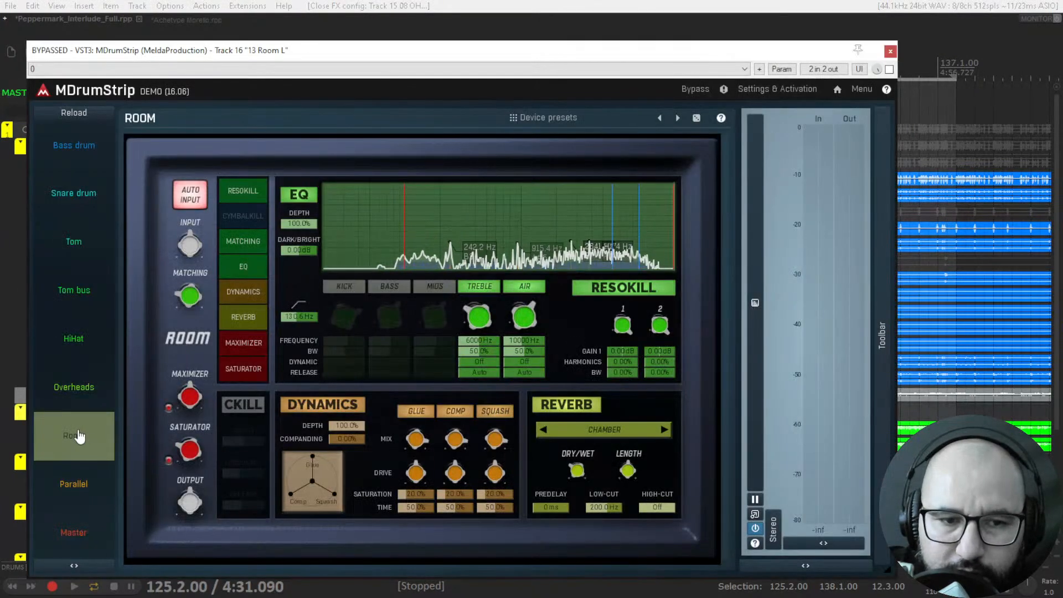
click(891, 52)
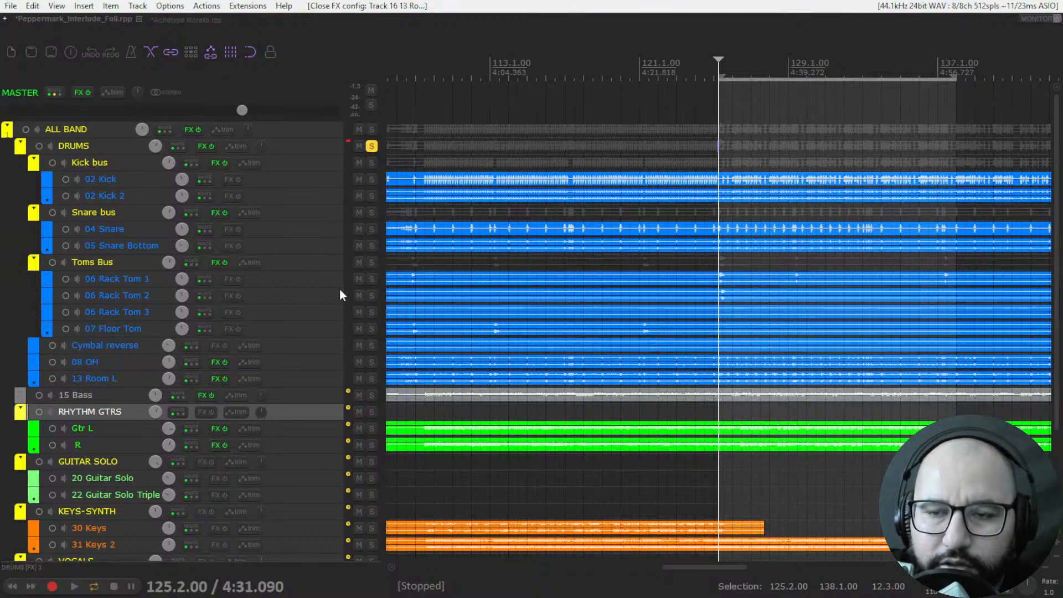
Audition the soloed drums without MDrumStrip, and enable the DRUMS track's instance during playback, trying the Master module with the MEGA reverb.
key(space)
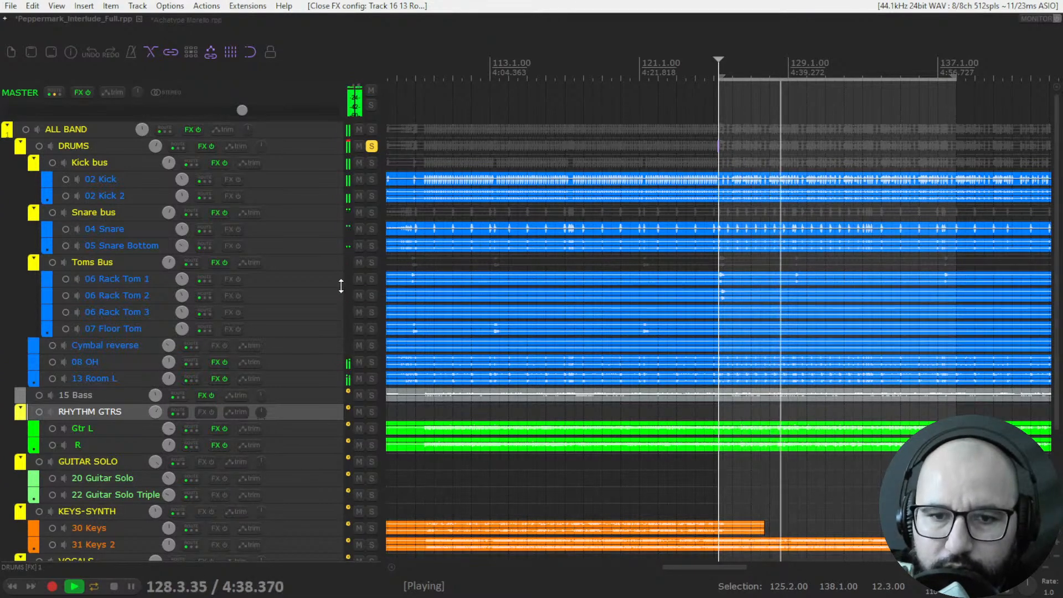
key(space)
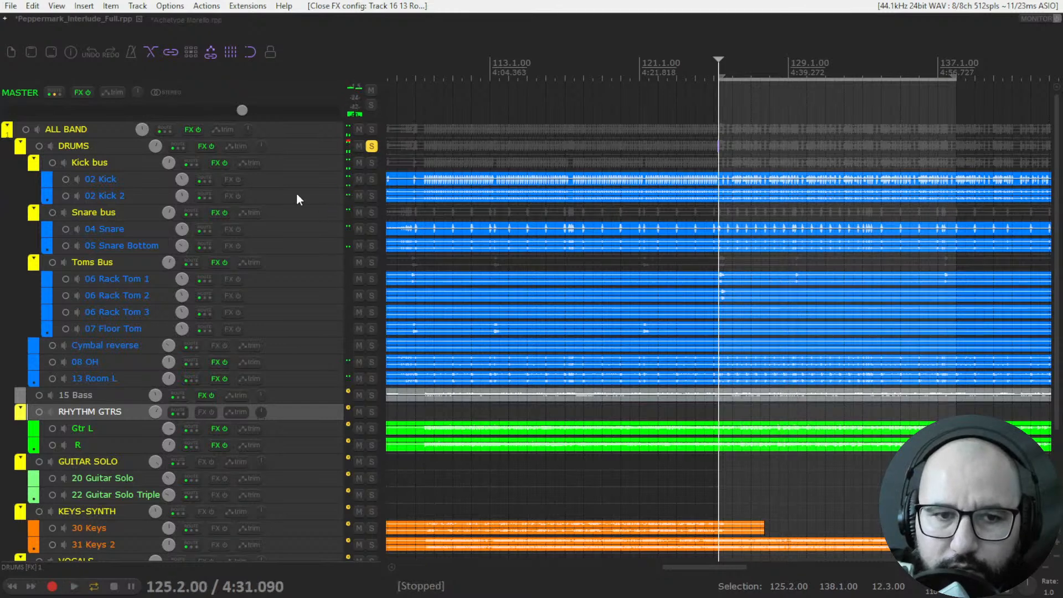
right_click(205, 149)
click(218, 161)
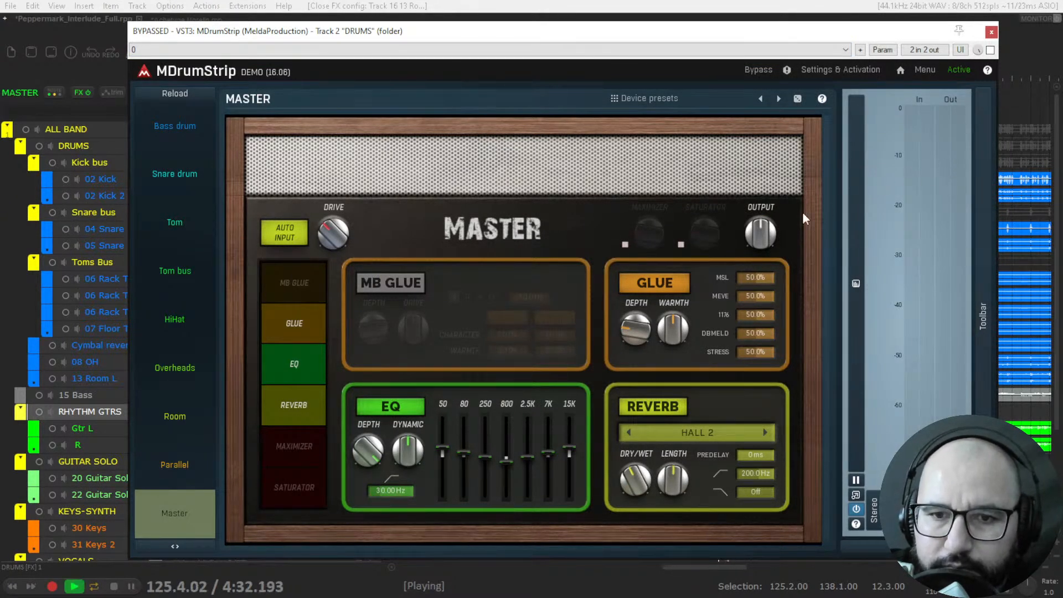
click(990, 50)
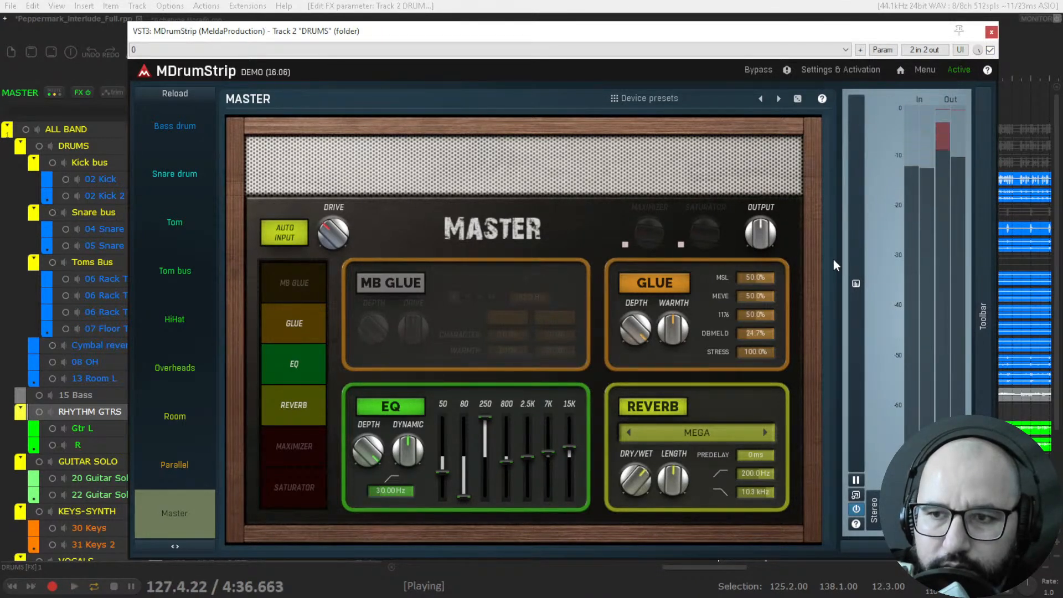
key(space)
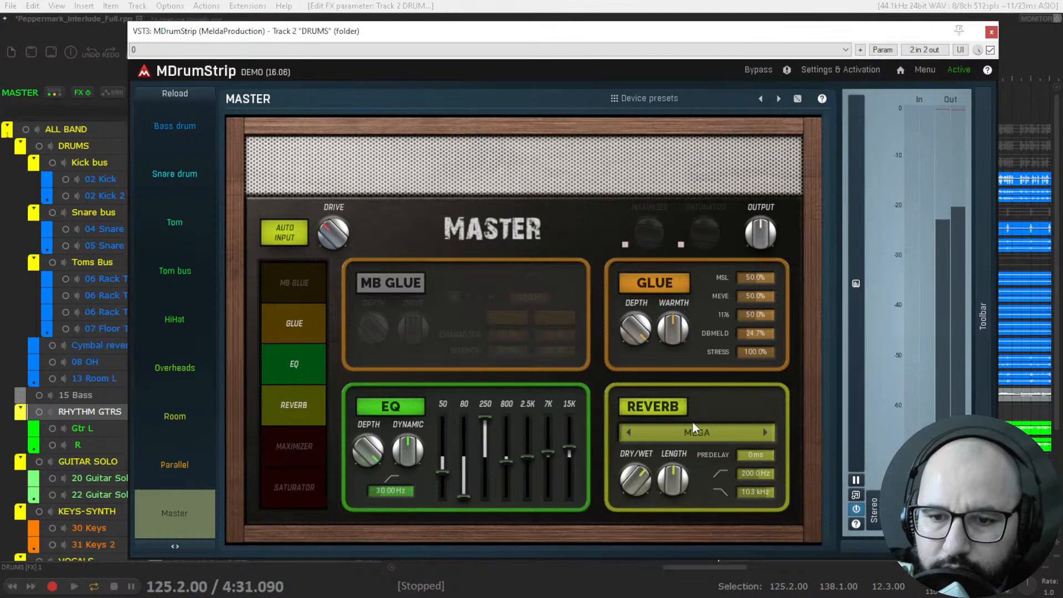
Turn off the Master module's reverb and compare the drums with MDrumStrip bypassed and active, and with Glue off and on.
click(660, 410)
key(space)
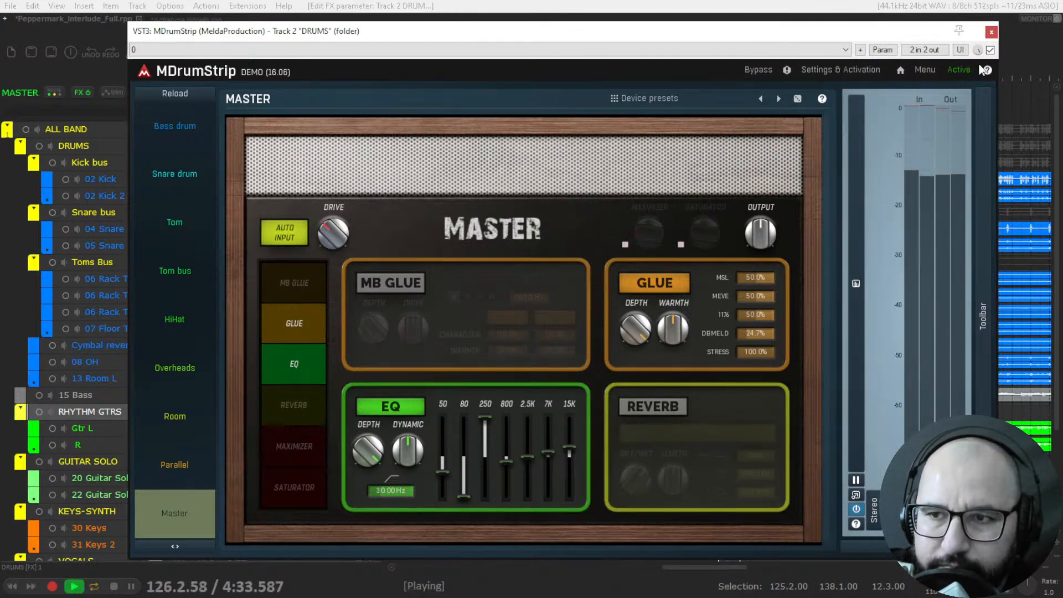
click(990, 50)
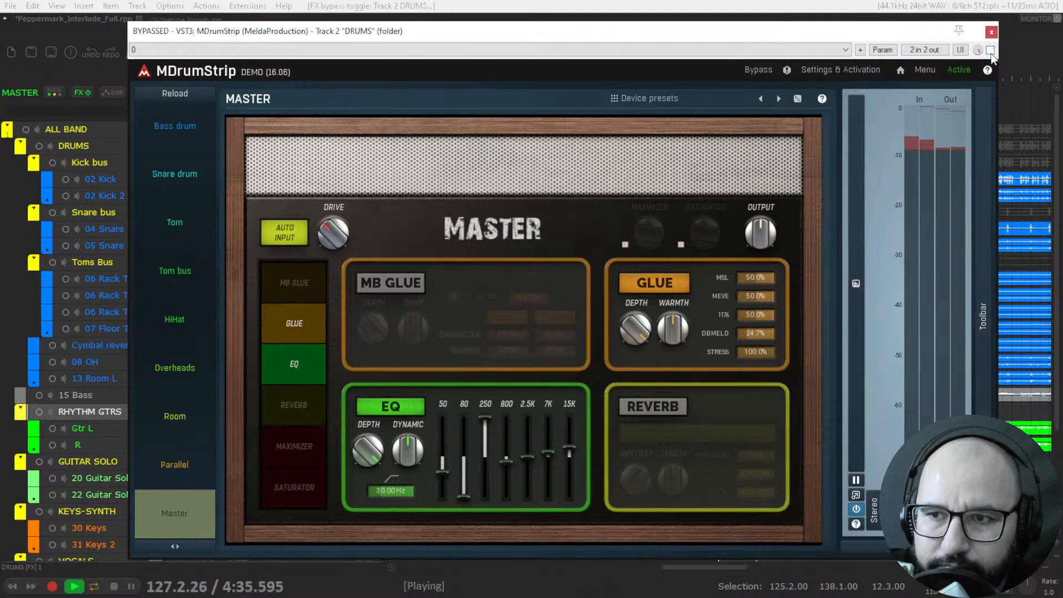
click(991, 51)
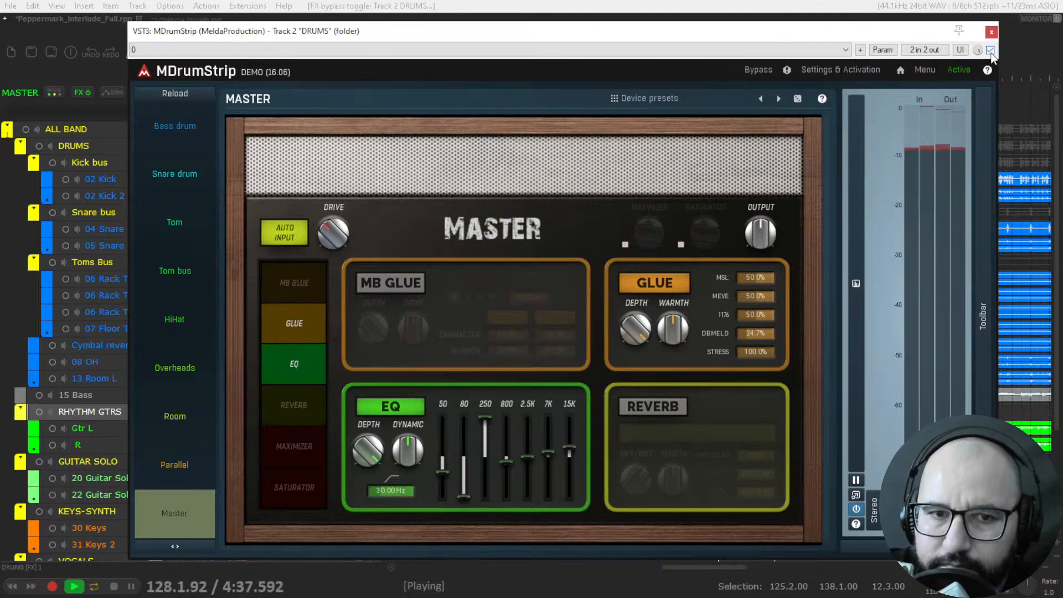
click(678, 291)
click(674, 292)
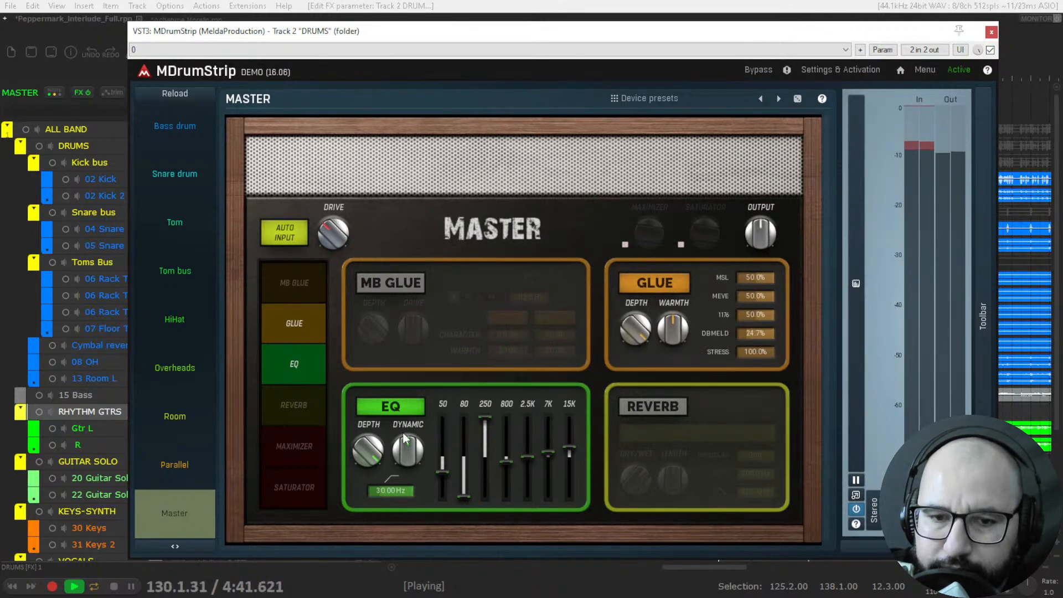
Bring the 50, 80 and 250 bands of the Master EQ close to flat, comparing the drums with the EQ off and on.
drag(493, 418, 493, 418)
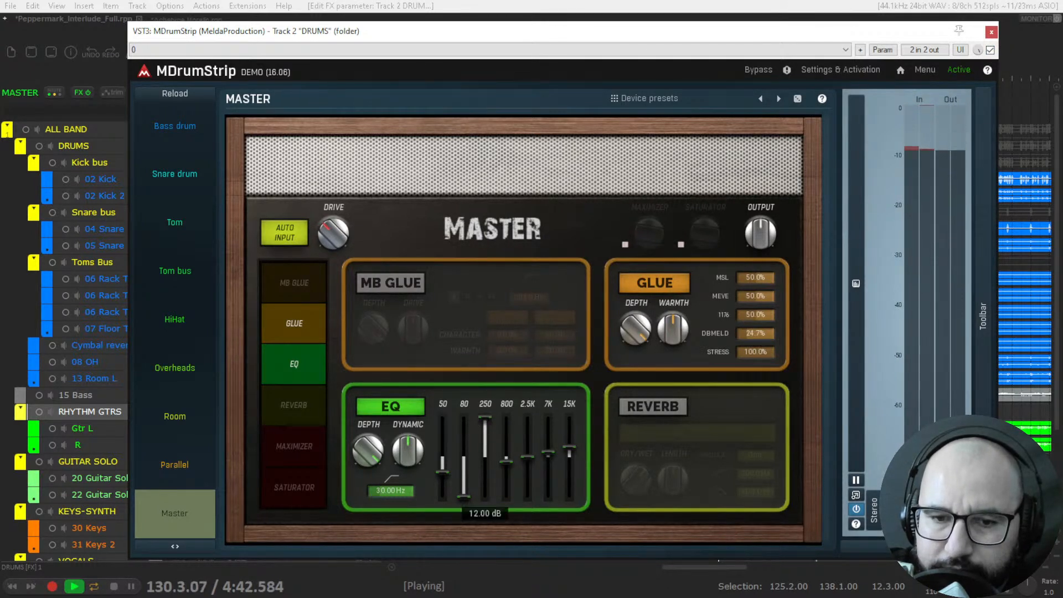
click(412, 411)
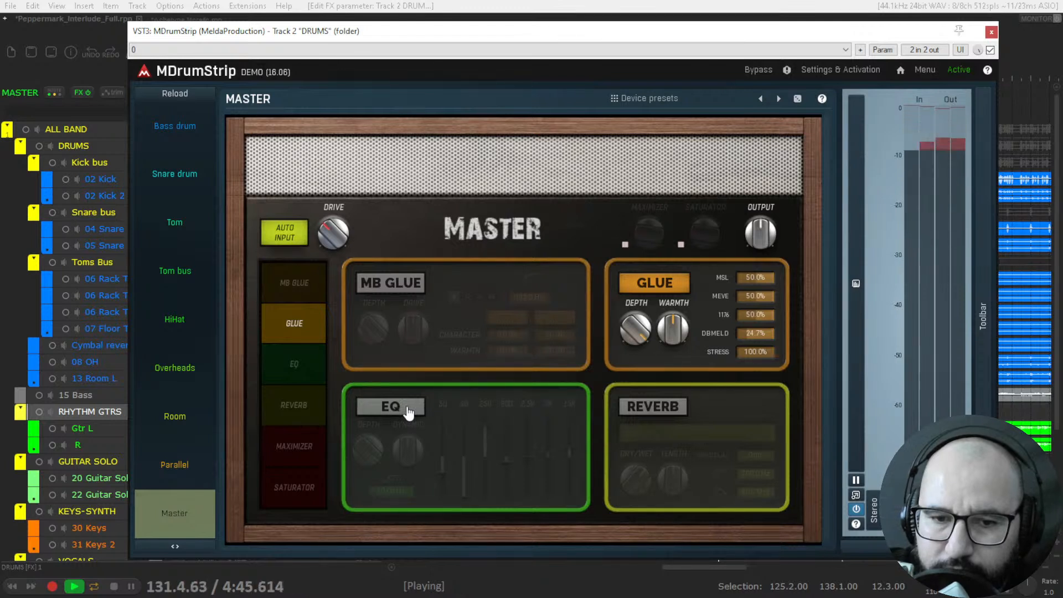
click(408, 412)
drag(485, 439, 485, 458)
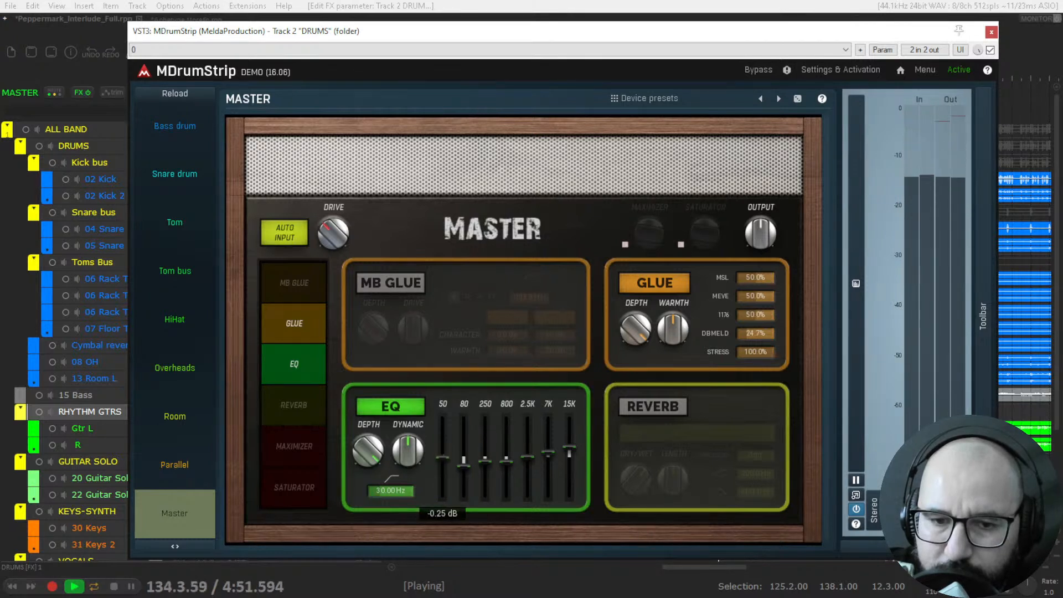
click(387, 410)
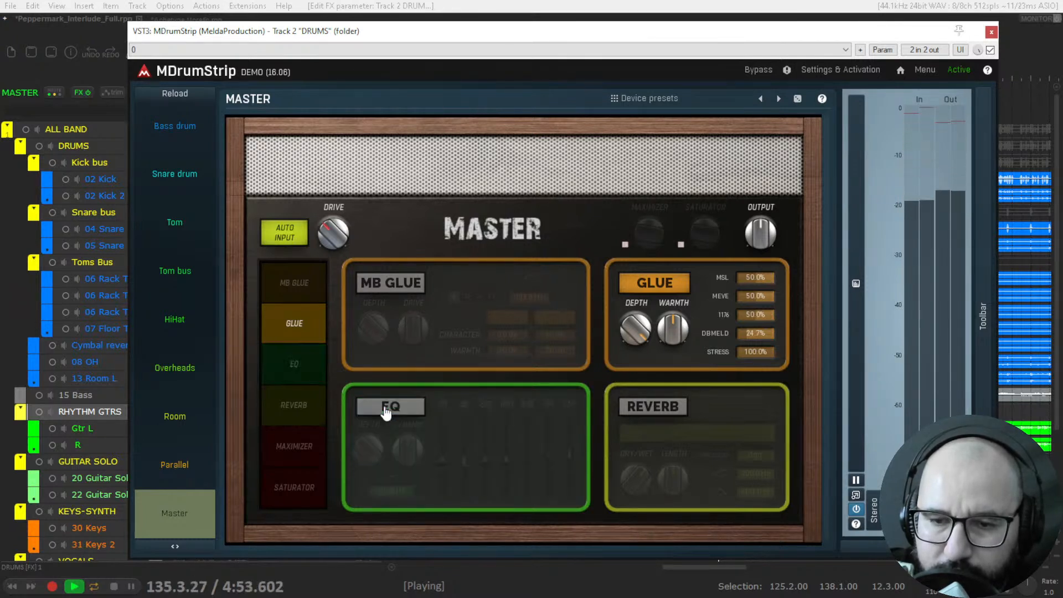
click(386, 410)
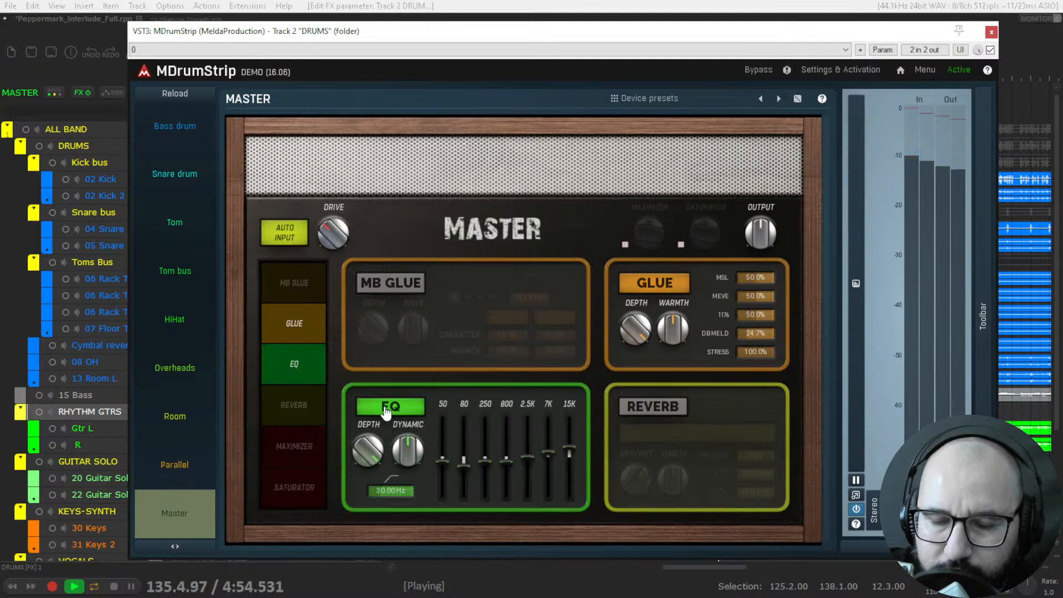
Turn the Master reverb on with a dry/wet of 3.6% and compare the drums with MDrumStrip bypassed and active.
click(647, 410)
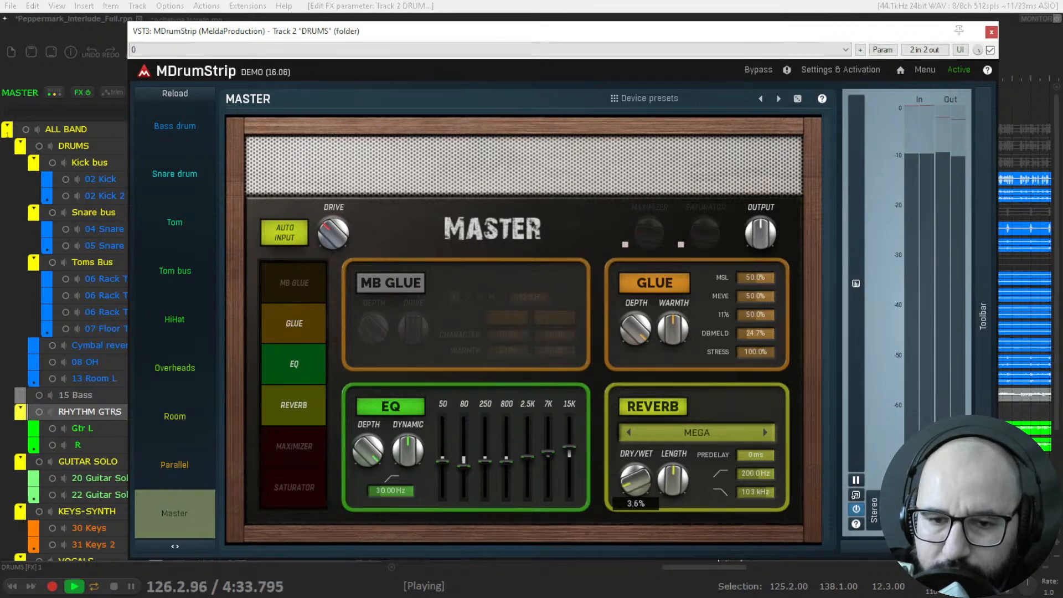
click(990, 50)
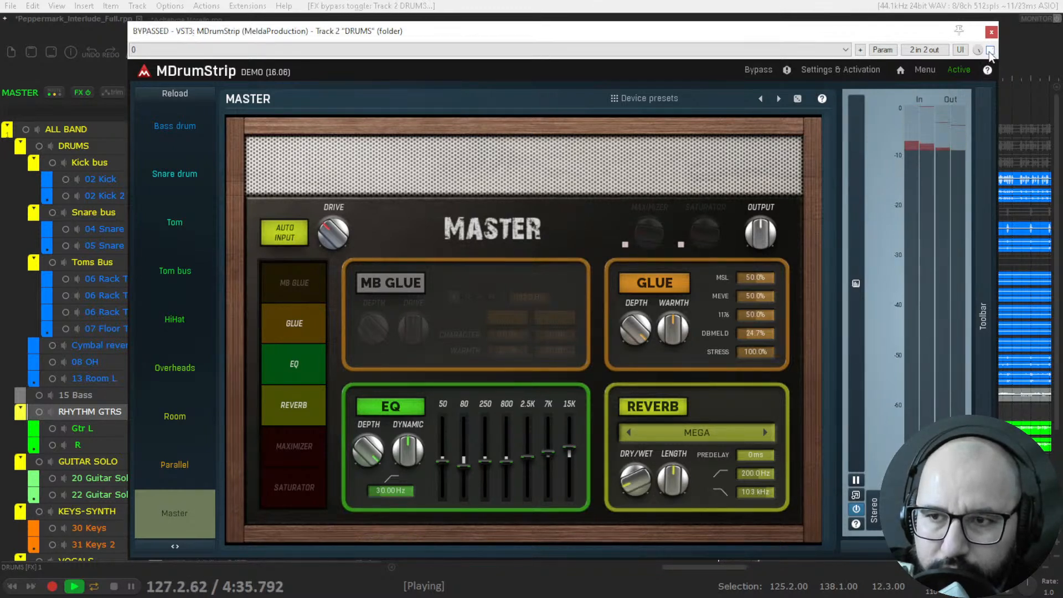
click(990, 50)
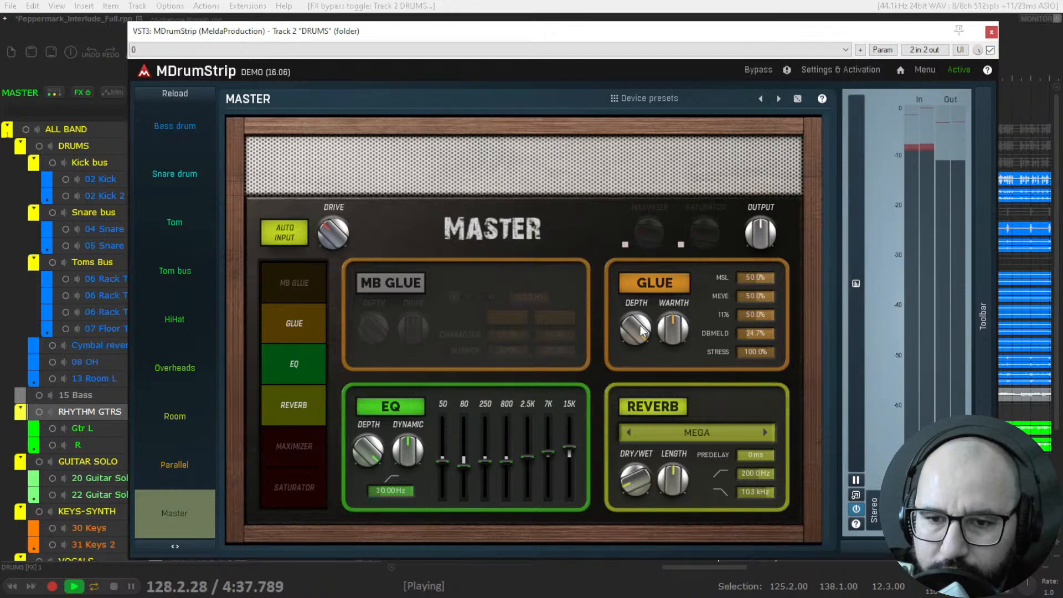
Set the Glue depth to 74.0%, compare against bypass, reduce the reverb dry/wet to 1.8%, and close the MDrumStrip window.
drag(642, 331, 642, 319)
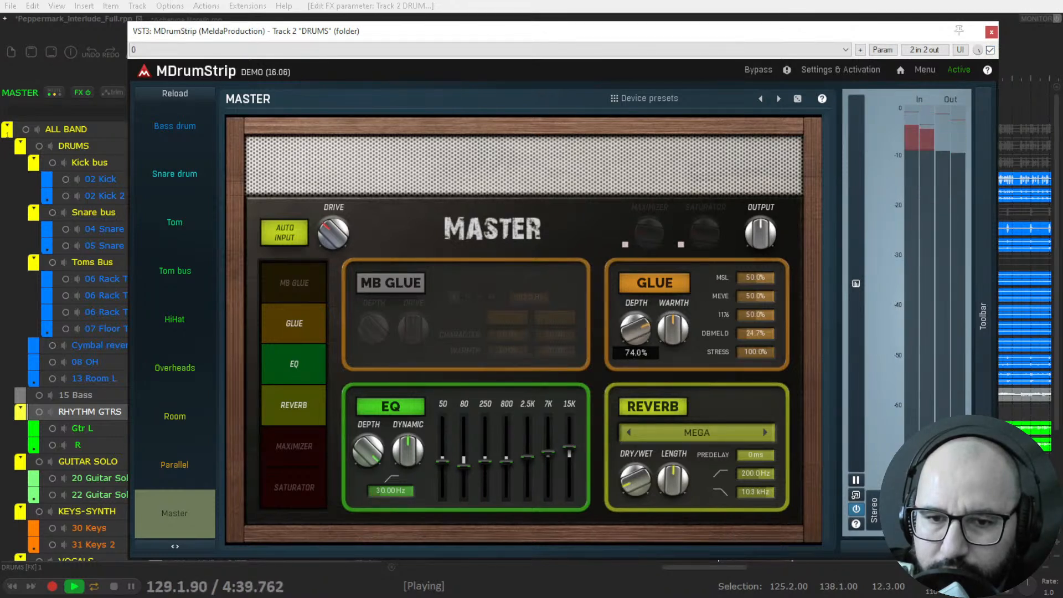
click(990, 50)
click(990, 50)
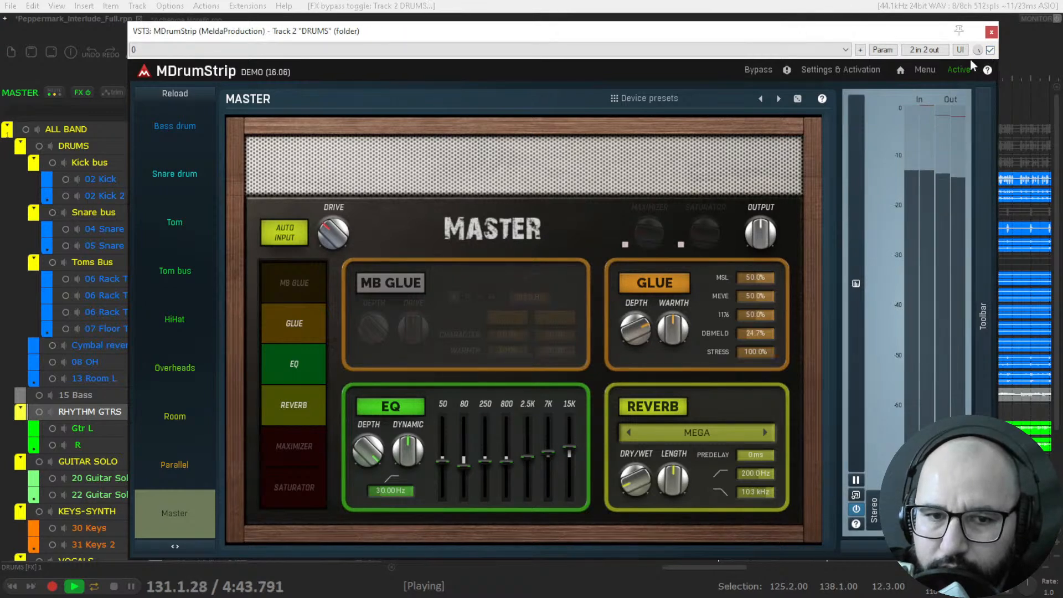
key(space)
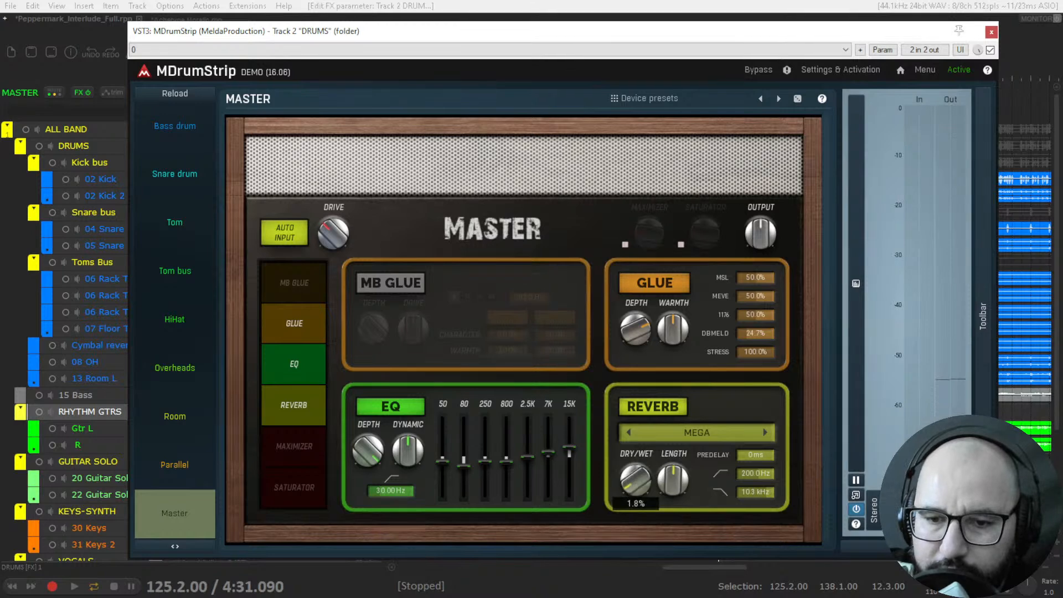
click(991, 32)
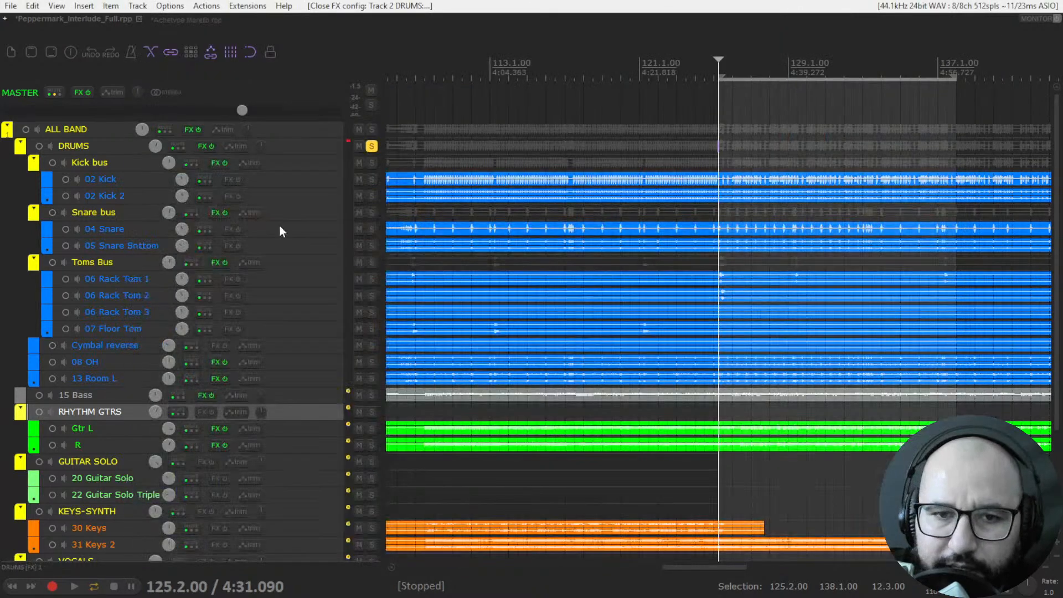
click(371, 212)
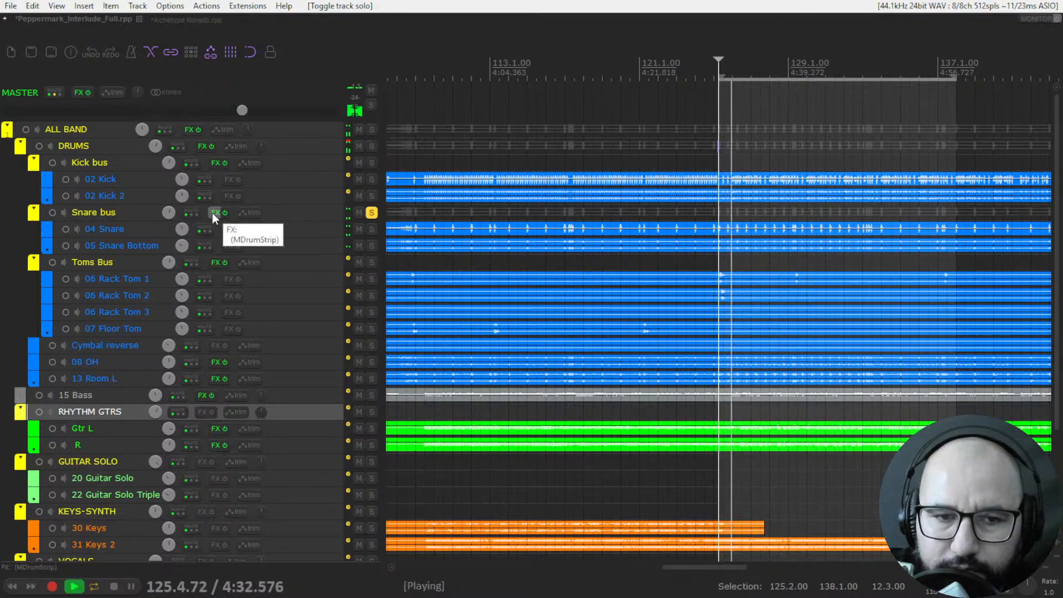
right_click(214, 164)
click(220, 178)
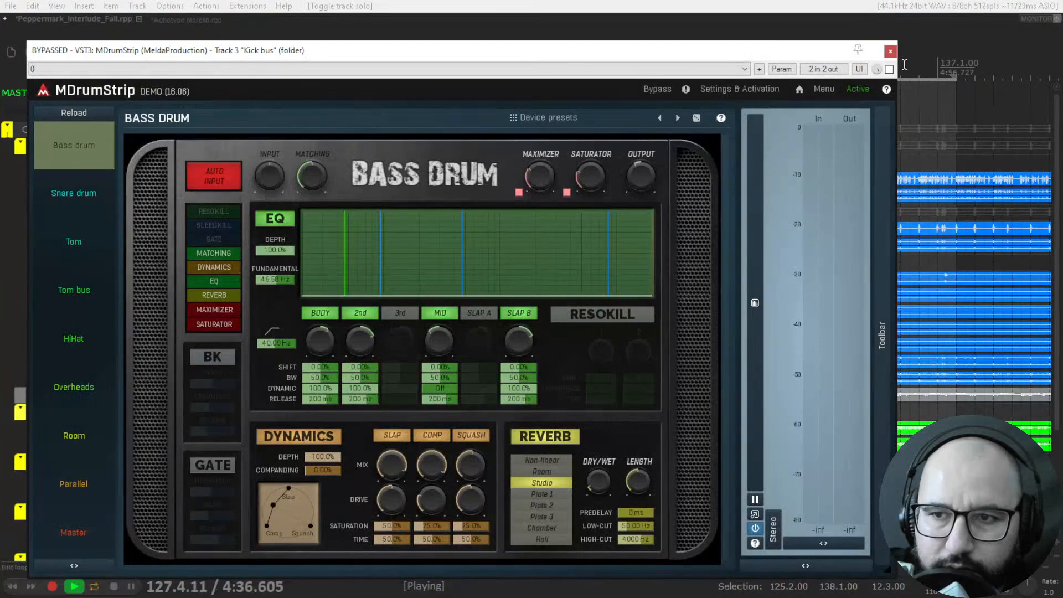
click(890, 51)
key(space)
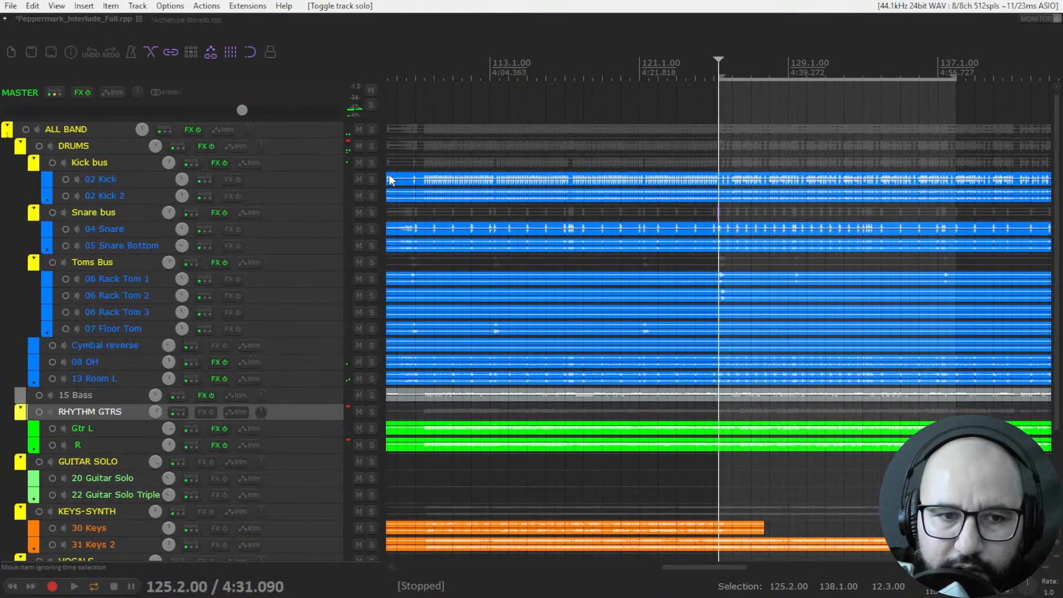
Solo the Kick bus and turn off the reverb in the DRUMS track's MDrumStrip, closing its window.
click(371, 162)
right_click(204, 146)
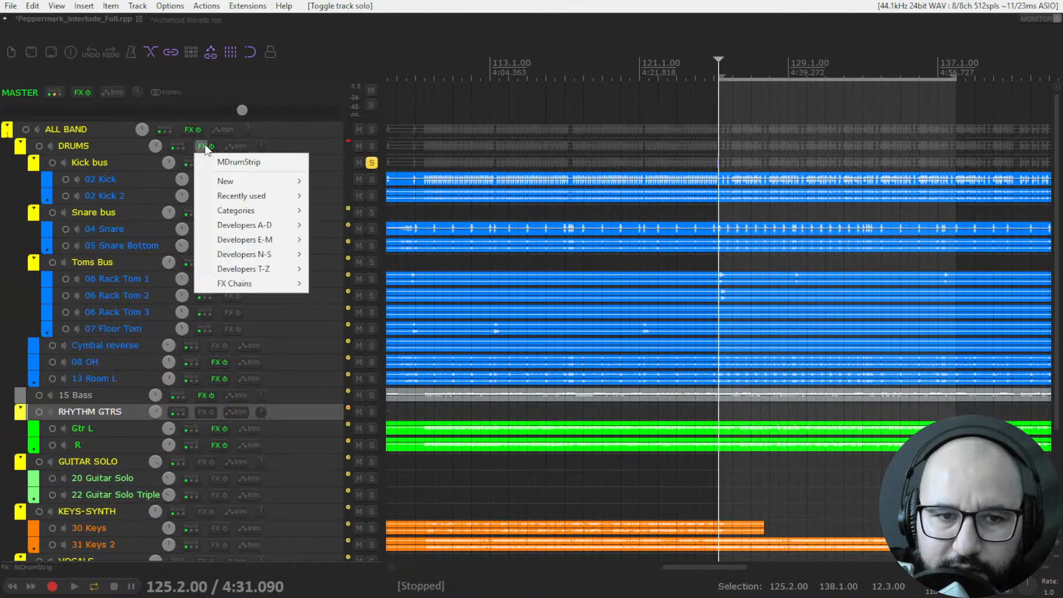
click(232, 161)
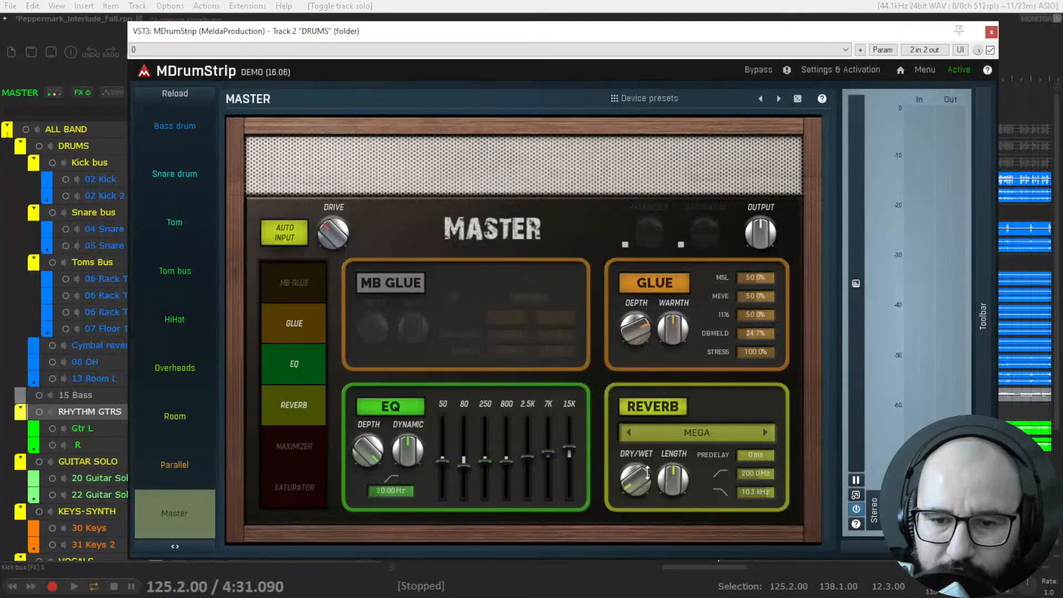
click(653, 407)
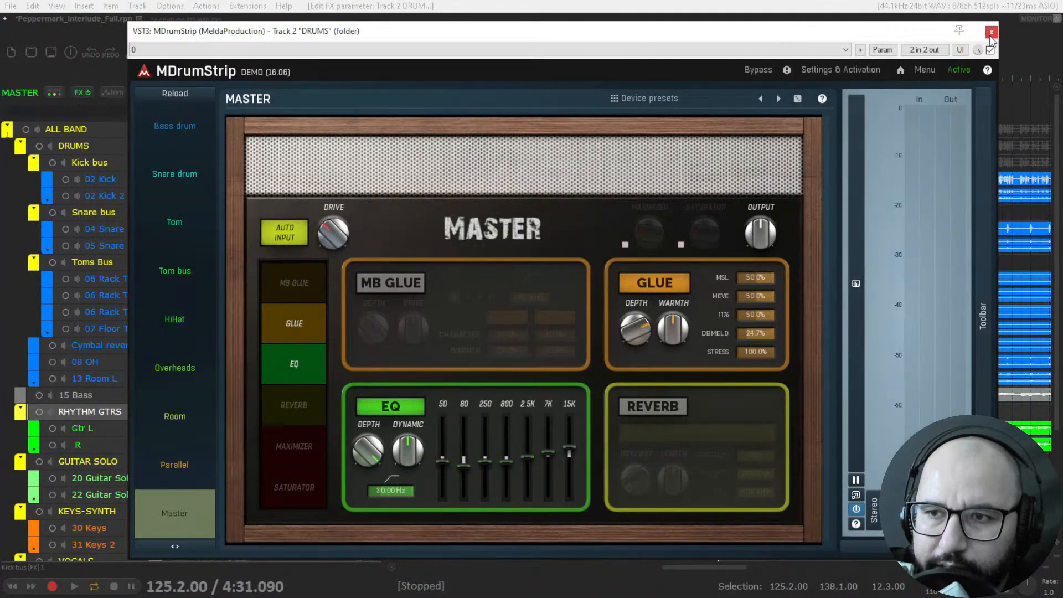
click(991, 33)
Play the soloed kick, open the Kick bus MDrumStrip and take it out of bypass.
key(space)
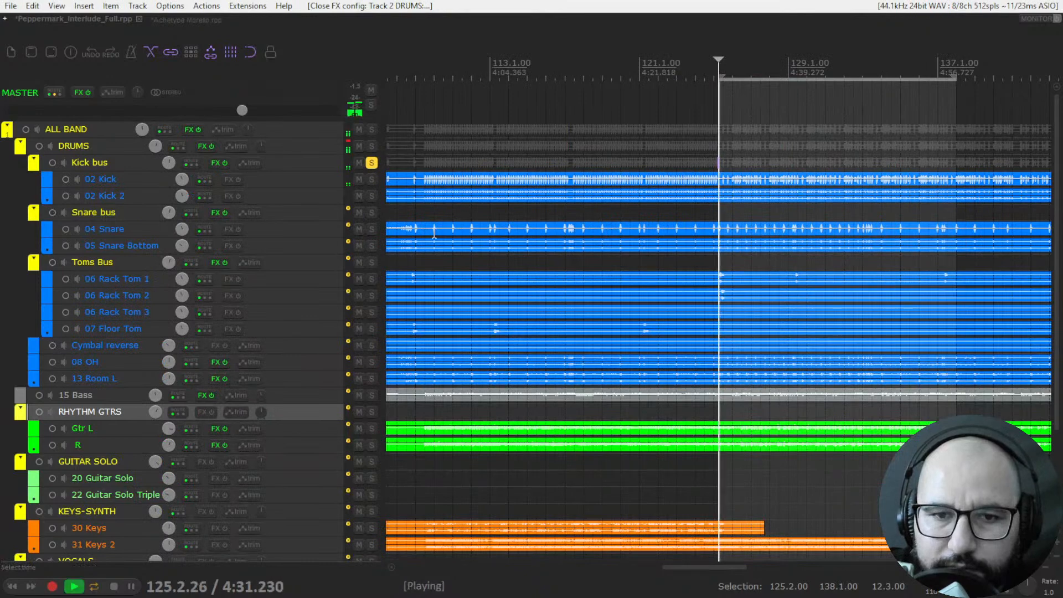
right_click(220, 165)
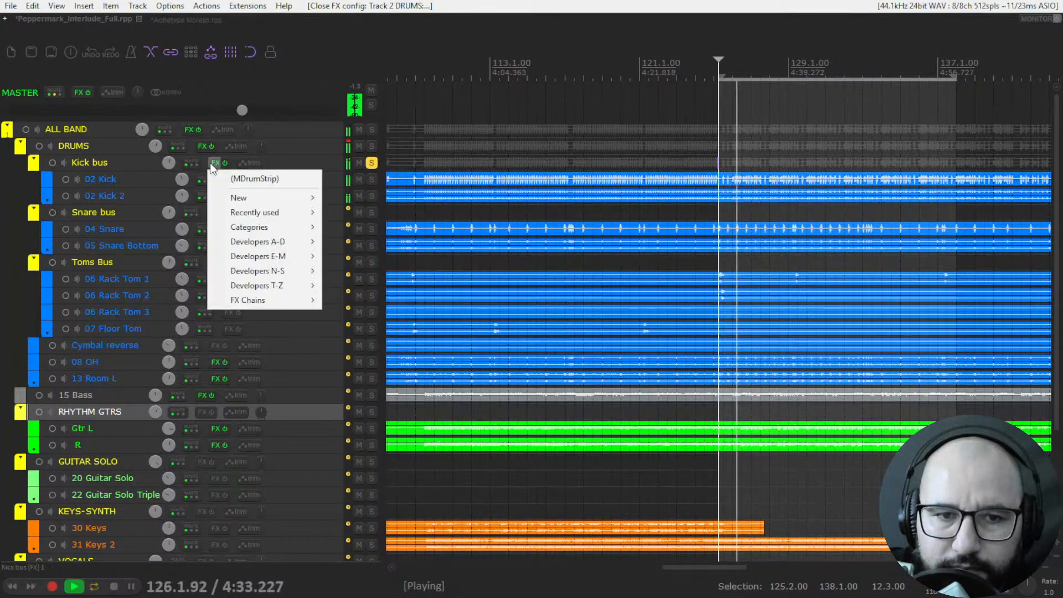
click(232, 175)
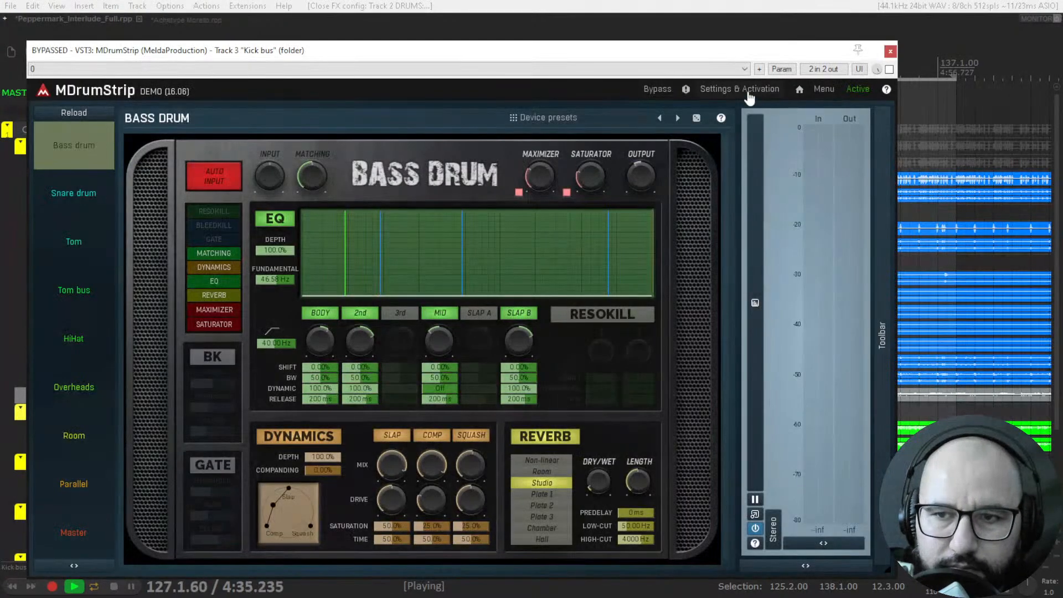
click(889, 70)
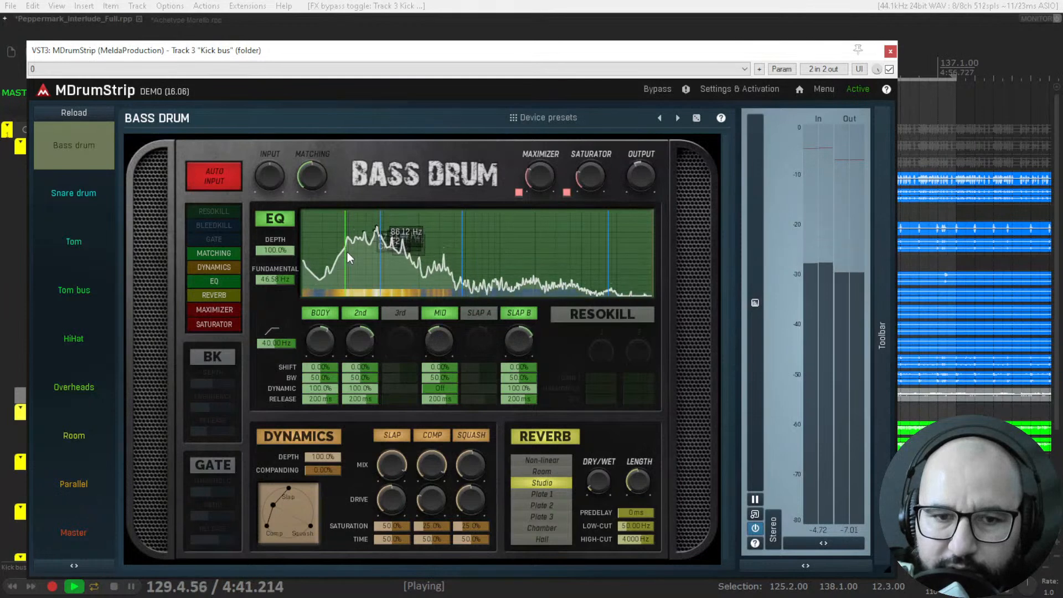
Compare the Bass drum EQ off and on, set its fundamental to about 44.7 Hz, and switch off the 2nd and Slap B bands.
click(275, 219)
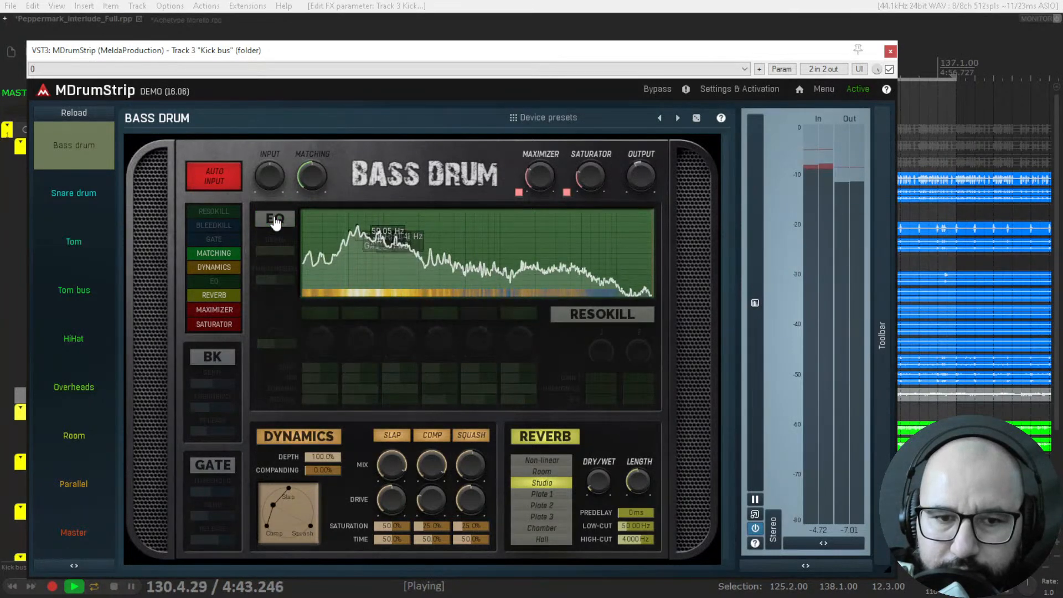
click(275, 219)
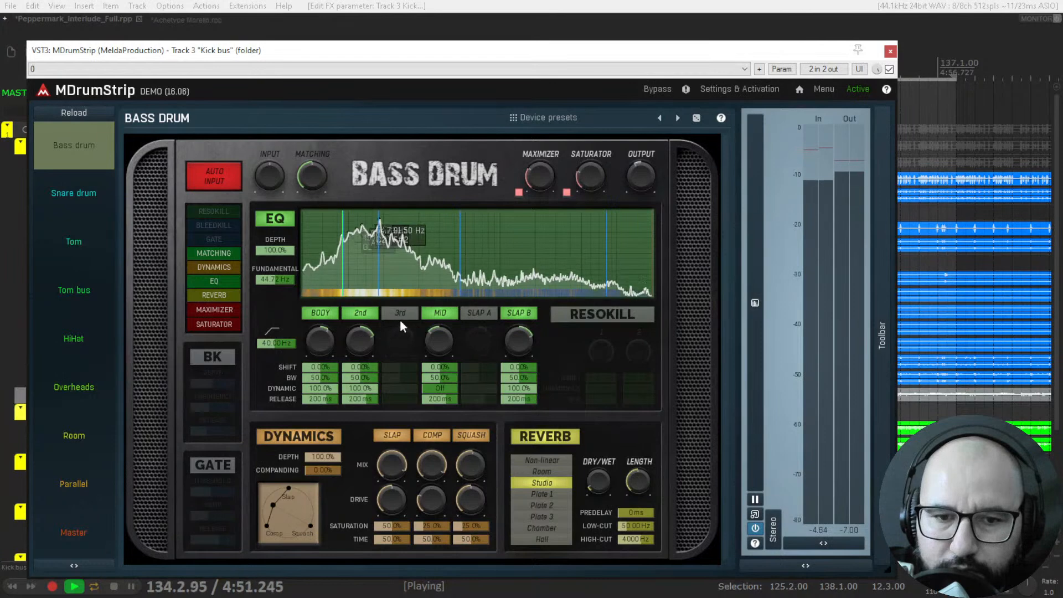
click(365, 318)
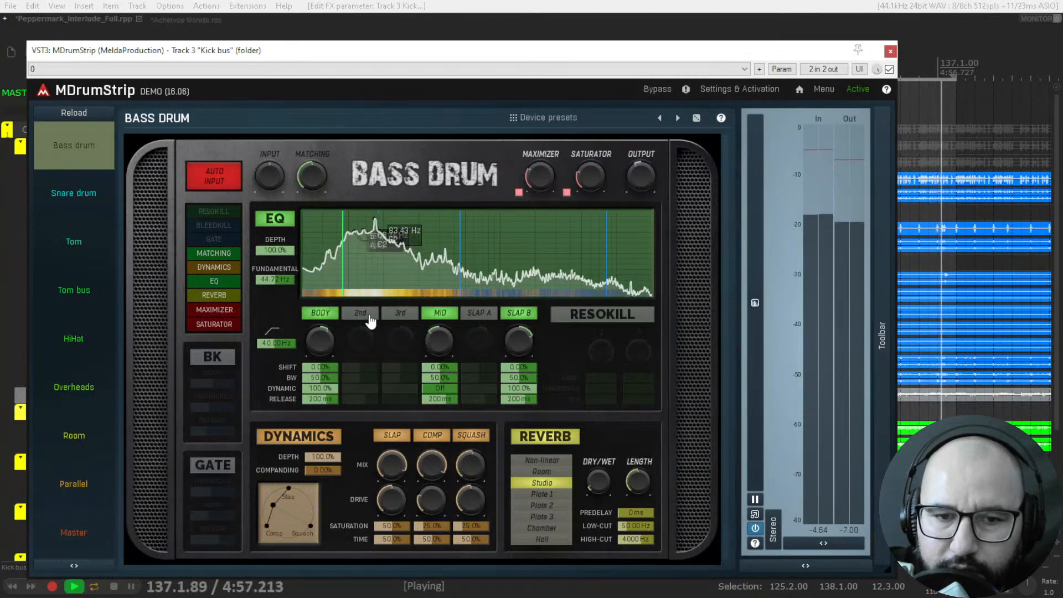
click(479, 316)
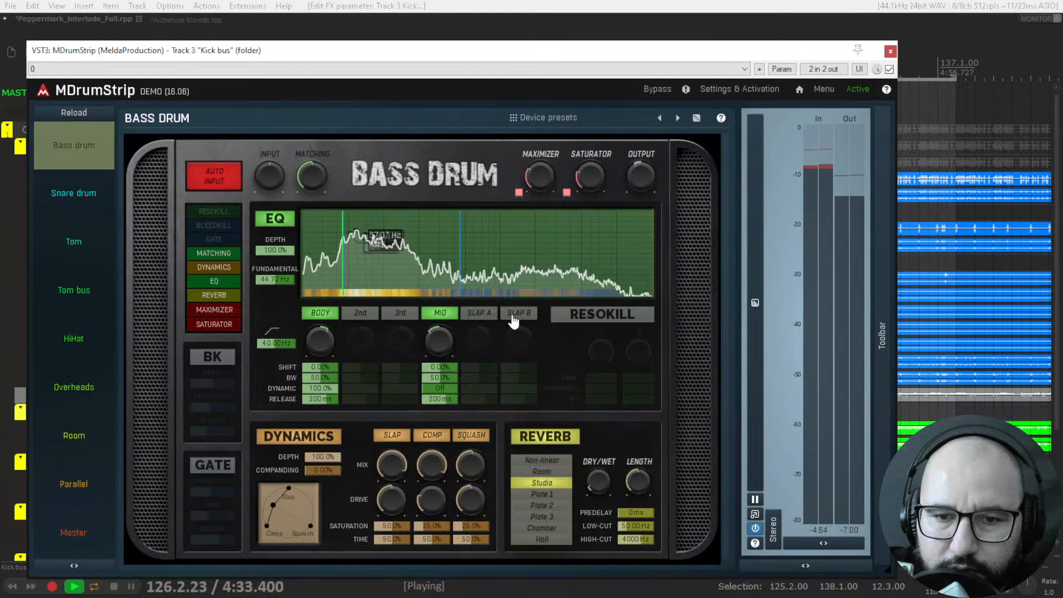
Switch the Bass drum EQ's Slap B band back on and compare the Dynamics and Reverb sections off and on.
click(481, 317)
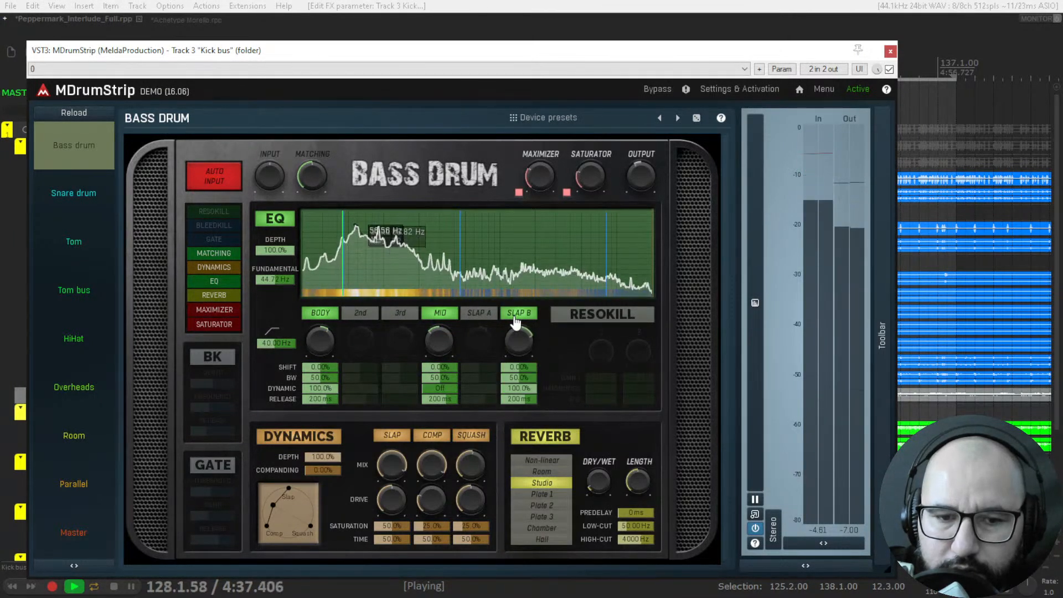
click(301, 437)
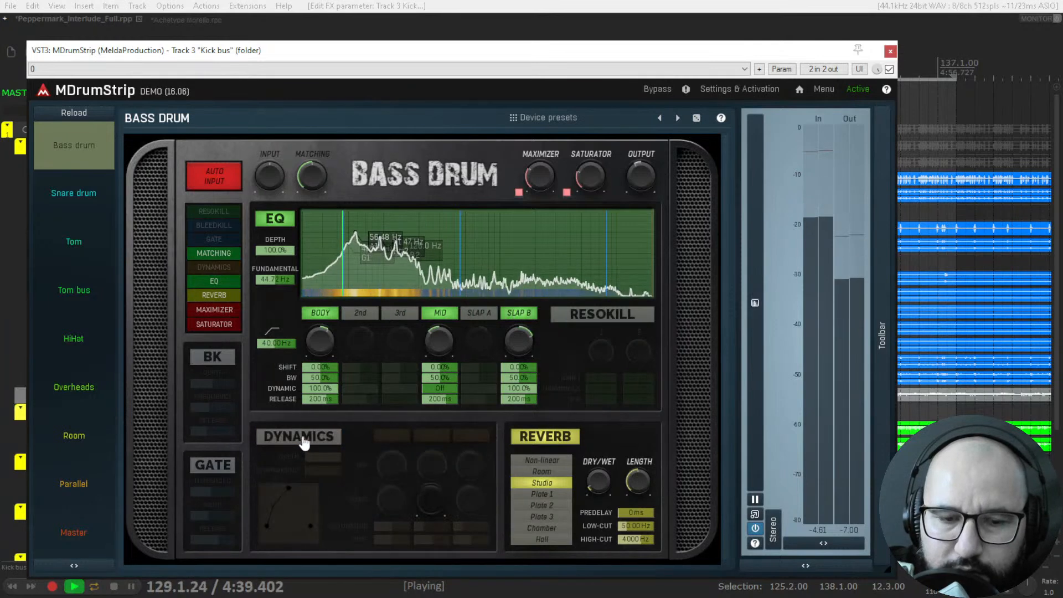
click(308, 443)
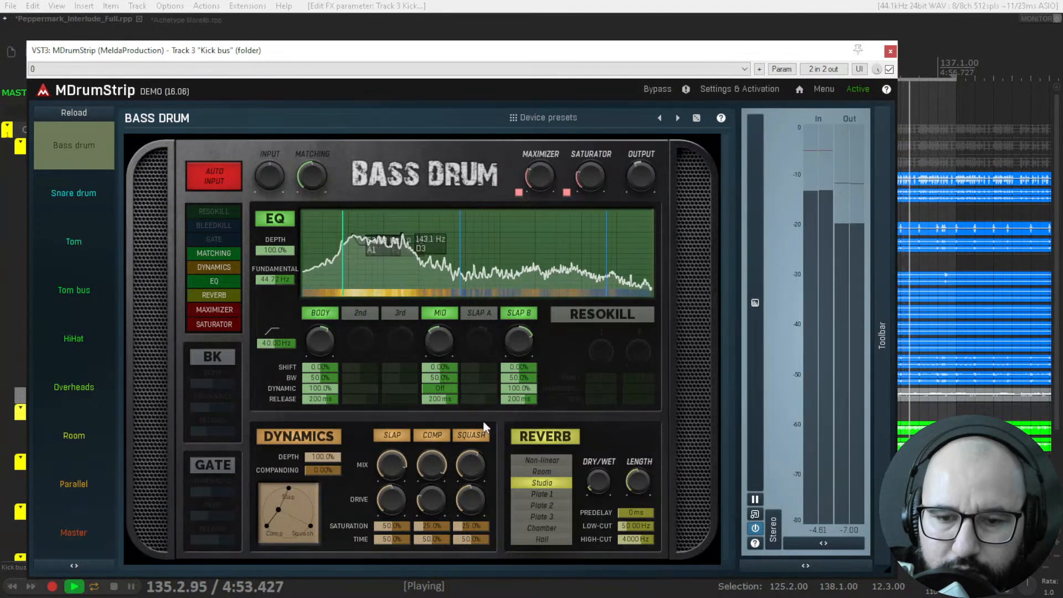
click(542, 437)
click(542, 437)
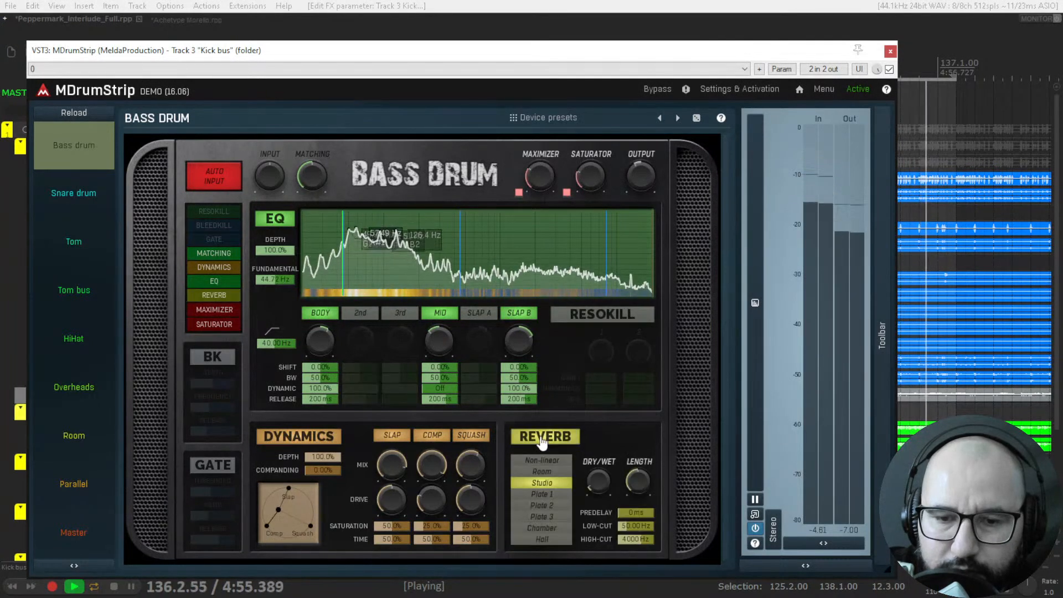
Compare the soloed kick with MDrumStrip bypassed and active, replay the passage, and close the plugin window.
click(889, 70)
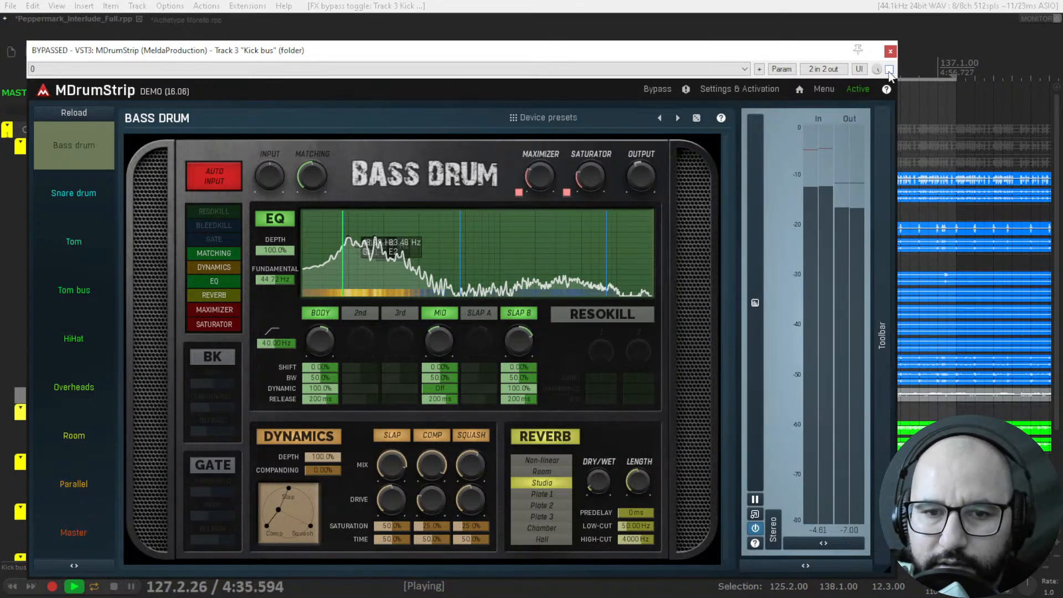
click(889, 70)
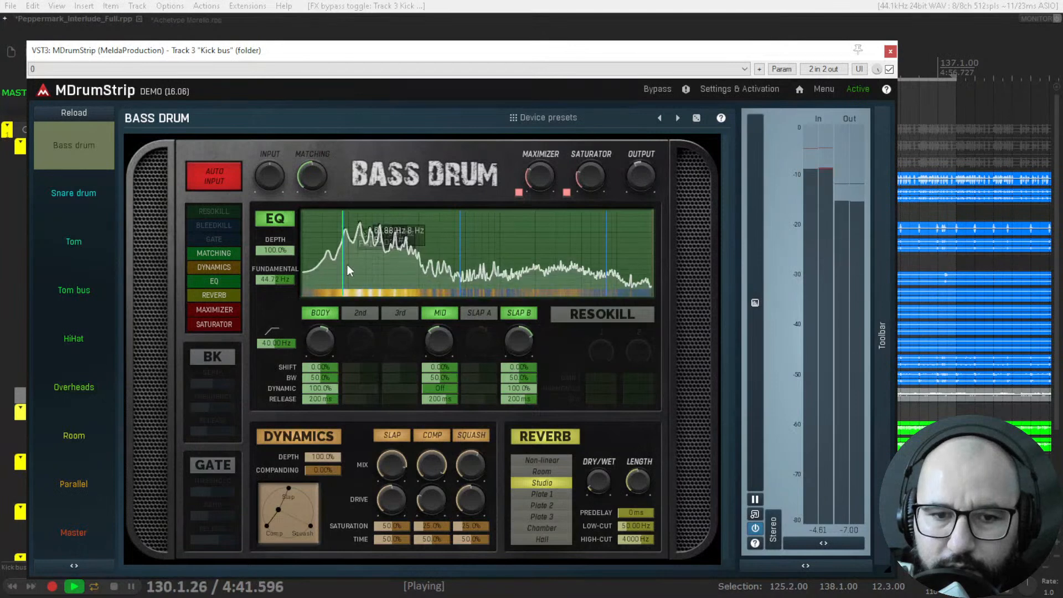
key(space)
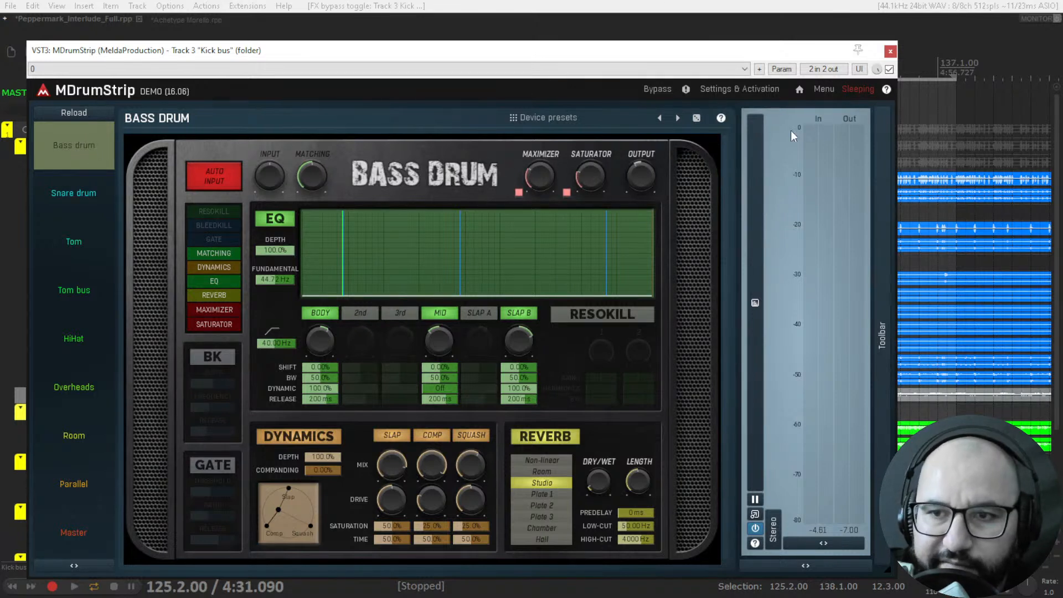
key(space)
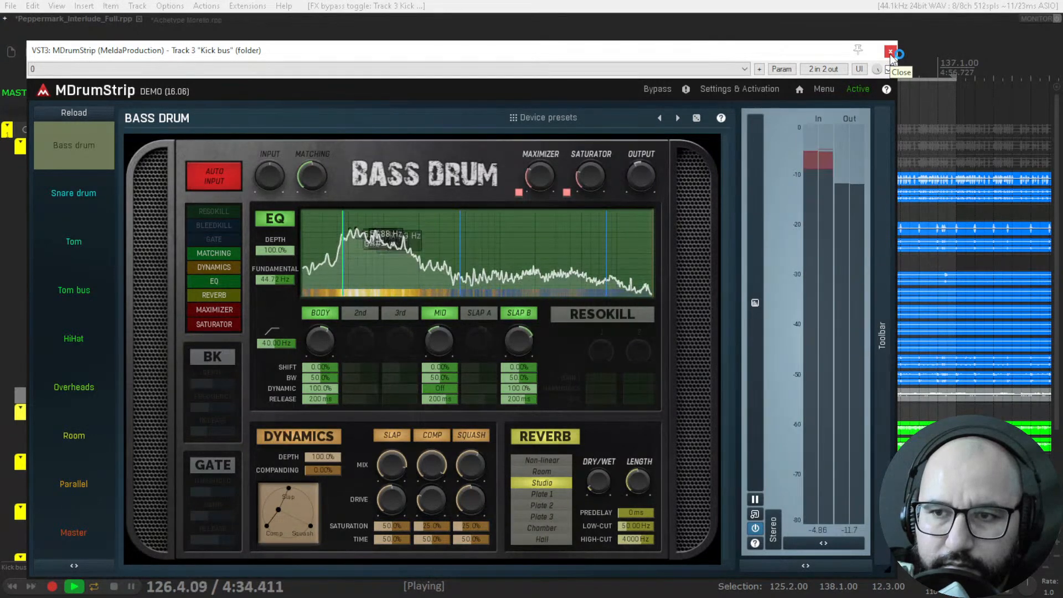
click(890, 52)
key(space)
Solo the Snare bus in place of the Kick bus and take its MDrumStrip out of bypass during playback.
click(371, 162)
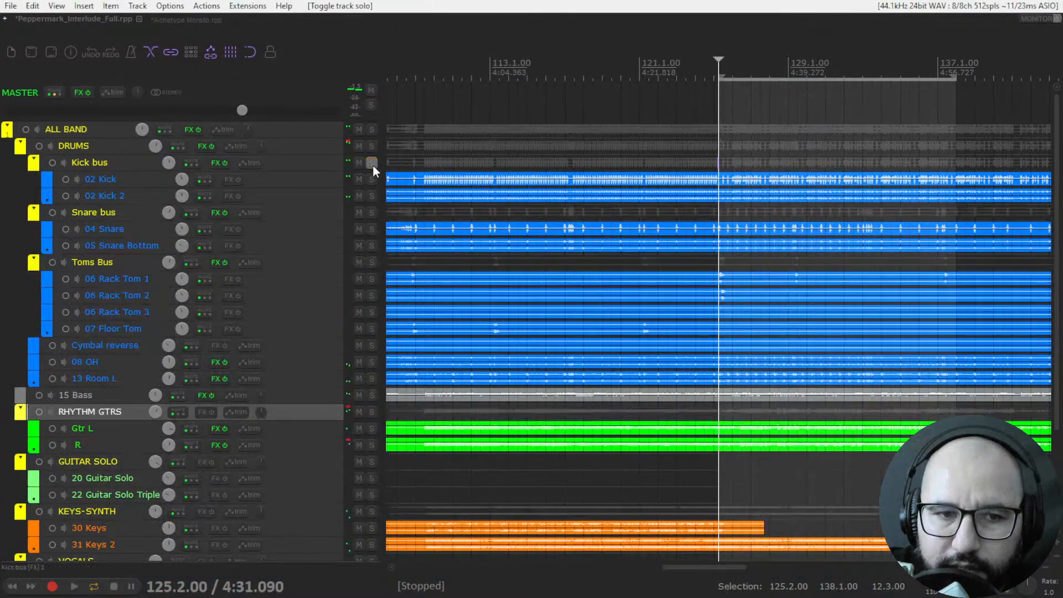
click(371, 212)
right_click(214, 211)
click(224, 227)
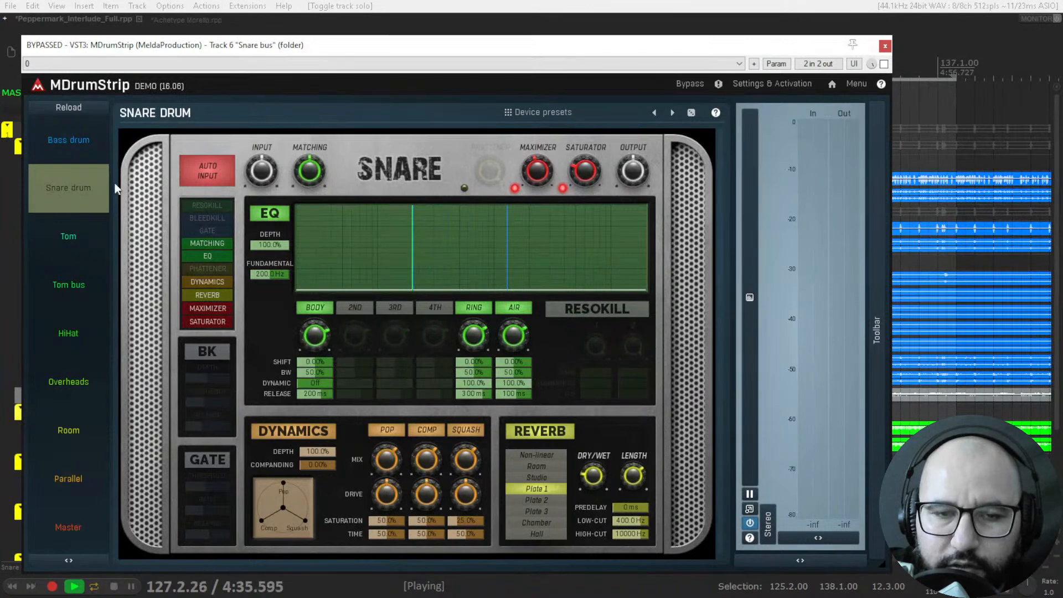
click(884, 64)
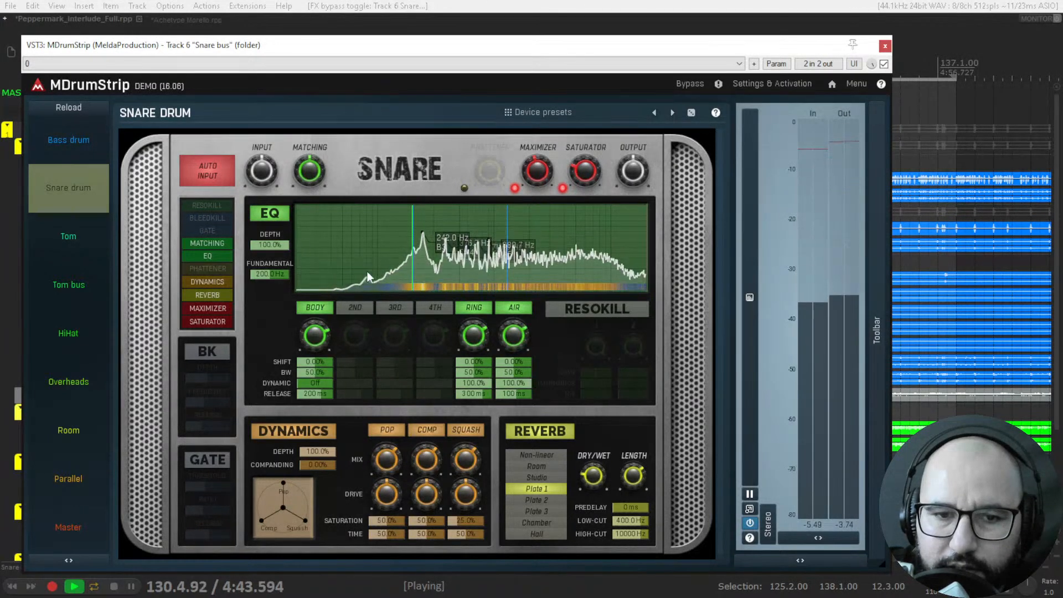
Set the Snare EQ fundamental to about 185.6 Hz and audition its 2nd, 3rd and 4th bands, leaving them off.
mouse_move(414, 240)
mouse_down()
mouse_move(430, 241)
mouse_move(378, 241)
mouse_move(391, 269)
mouse_up()
click(355, 308)
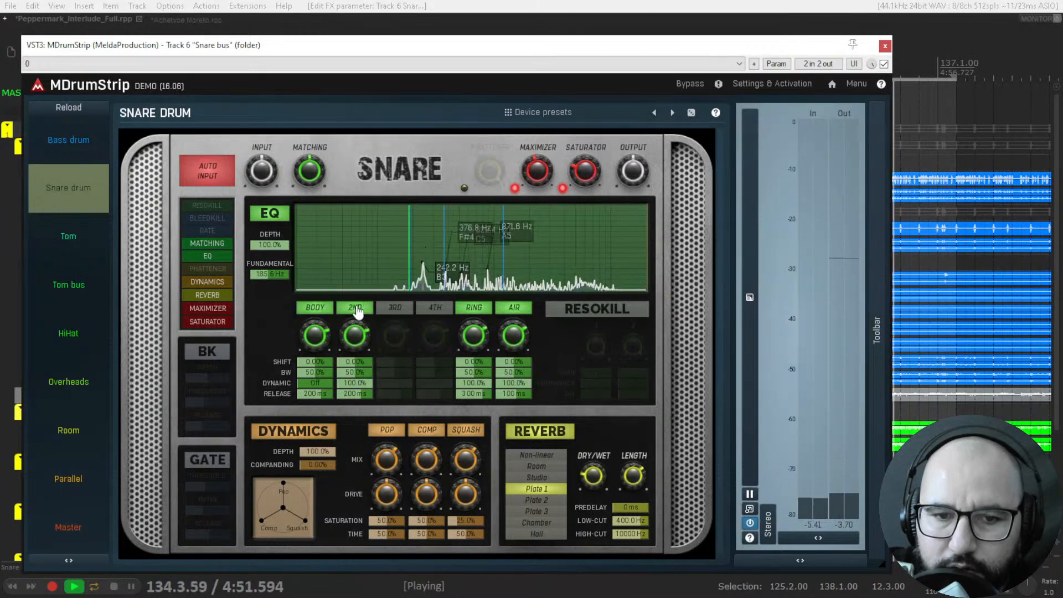
click(356, 309)
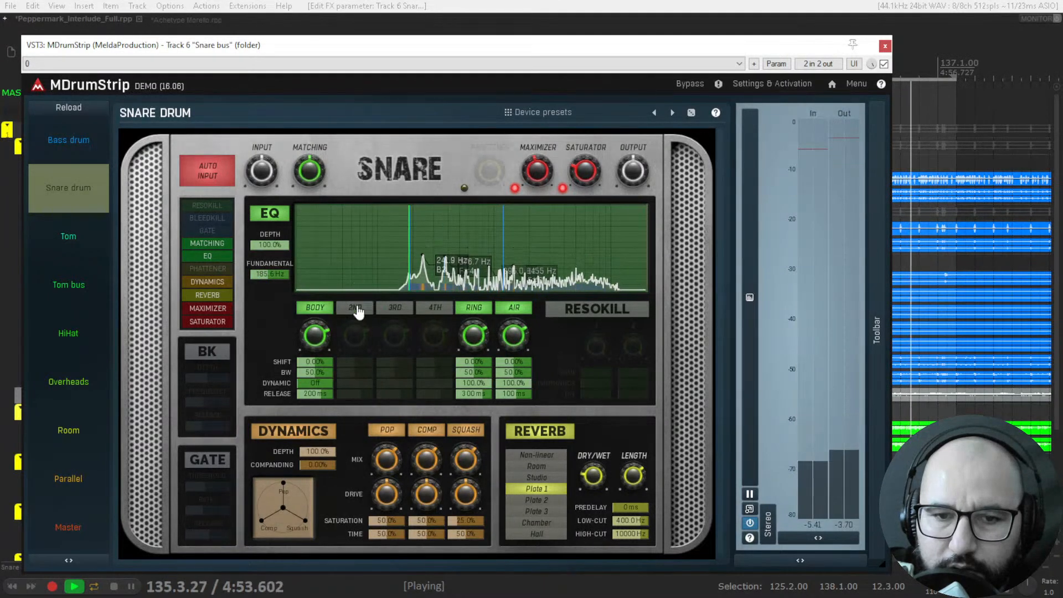
click(392, 310)
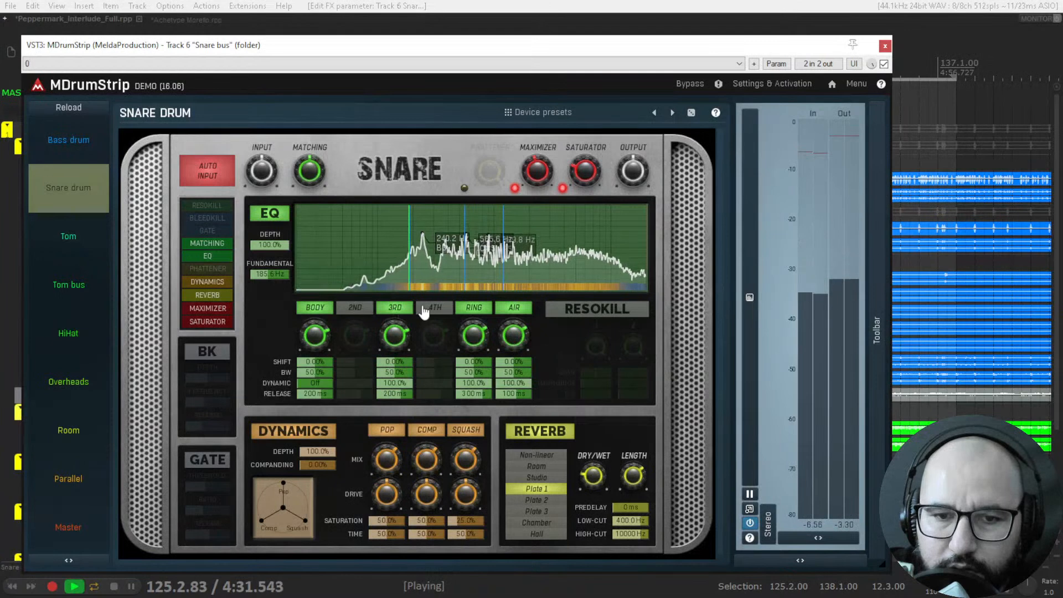
click(436, 308)
click(401, 308)
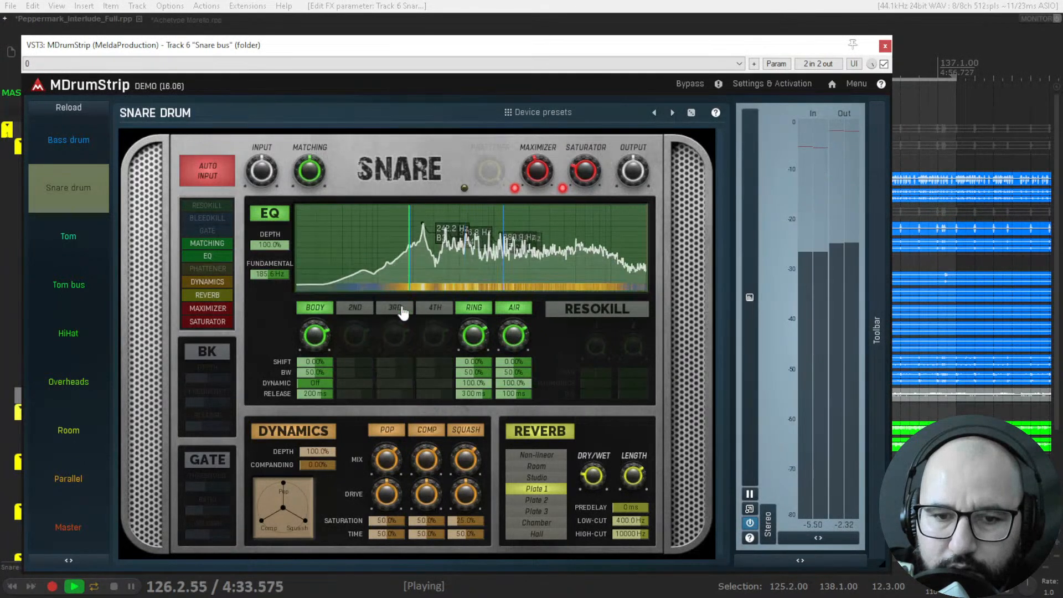
Compare the Snare EQ's Ring and Air bands off and on, and compare the whole strip against bypass.
click(473, 310)
click(472, 309)
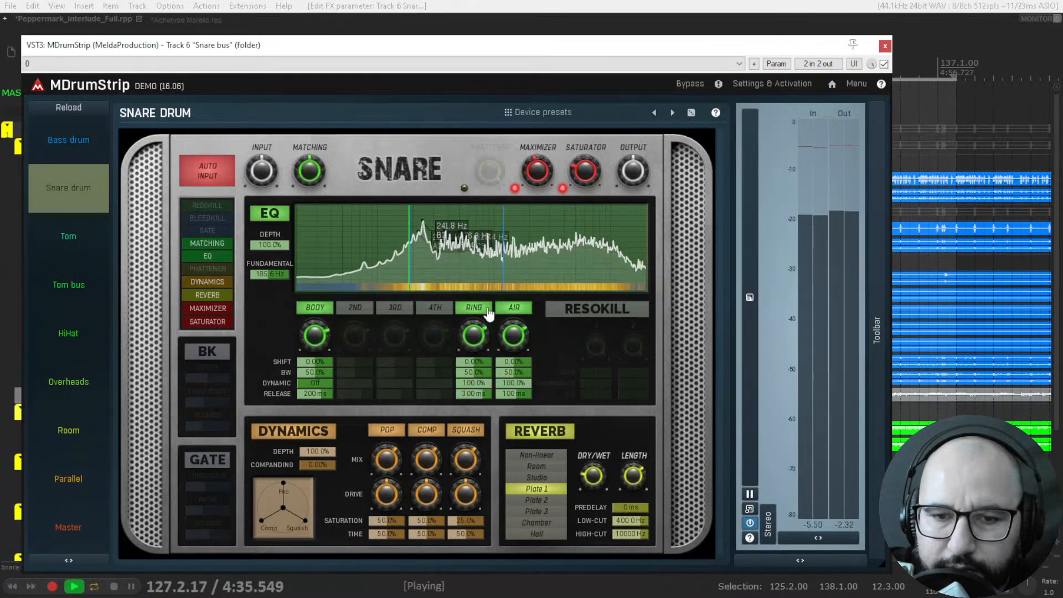
click(512, 309)
click(513, 311)
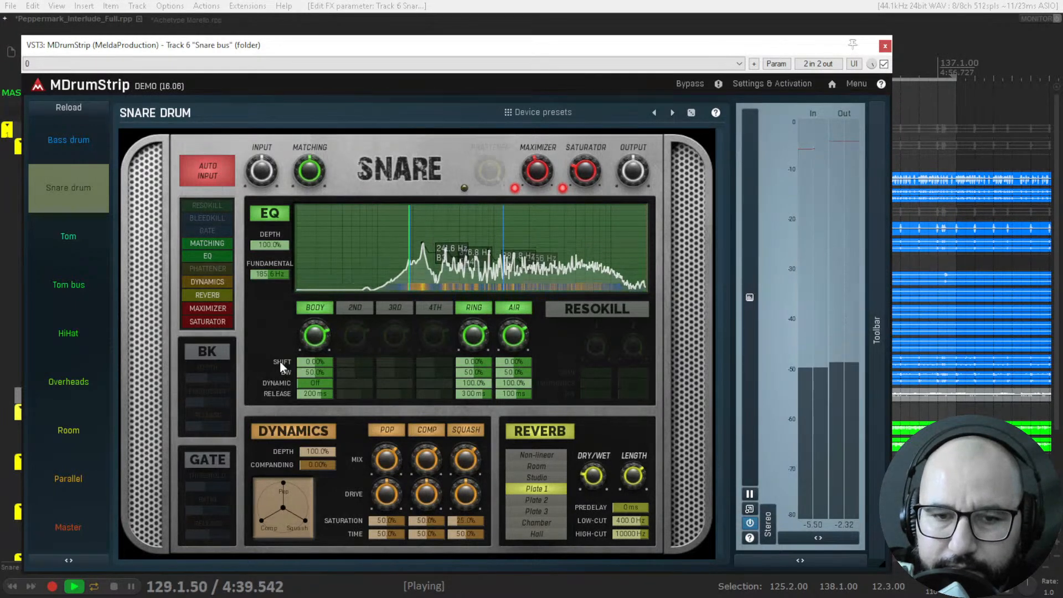
click(884, 64)
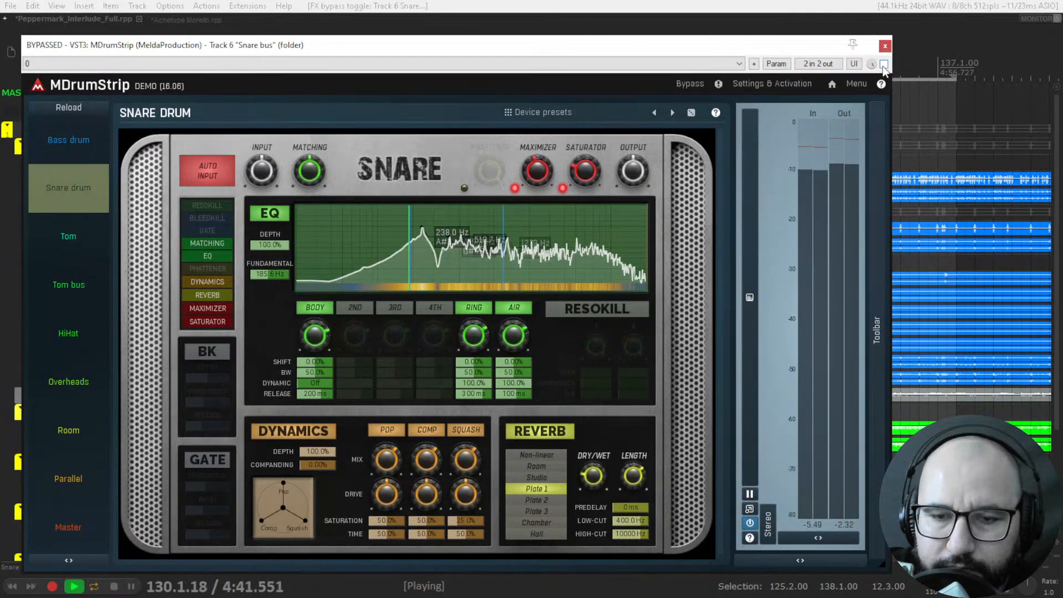
click(884, 64)
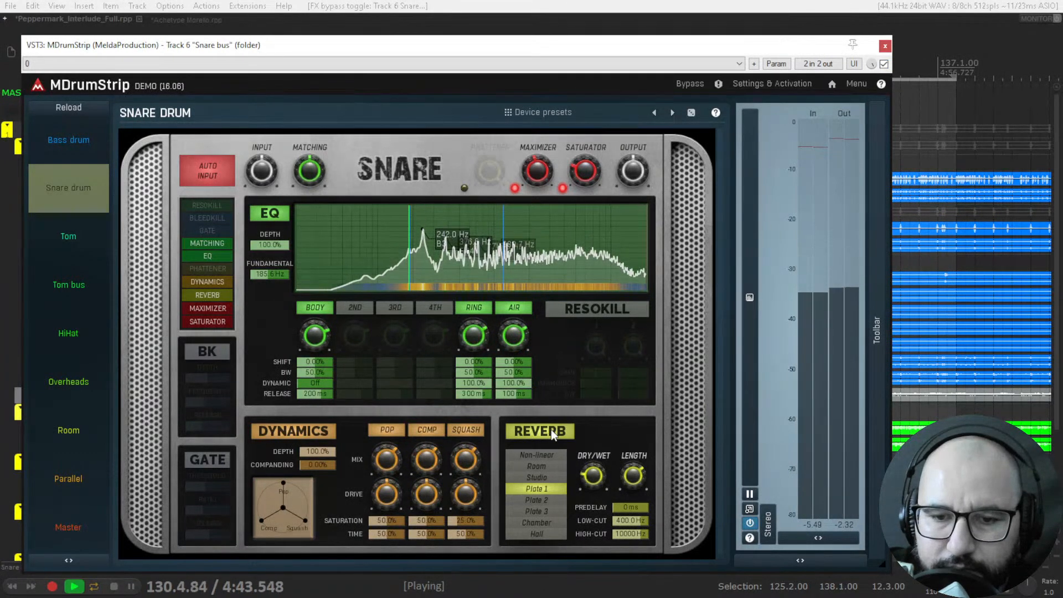
Adjust the Snare reverb's dry/wet amount while comparing against bypass, stop playback, and close the plugin window.
mouse_move(592, 475)
drag(593, 475, 593, 487)
click(883, 65)
click(884, 64)
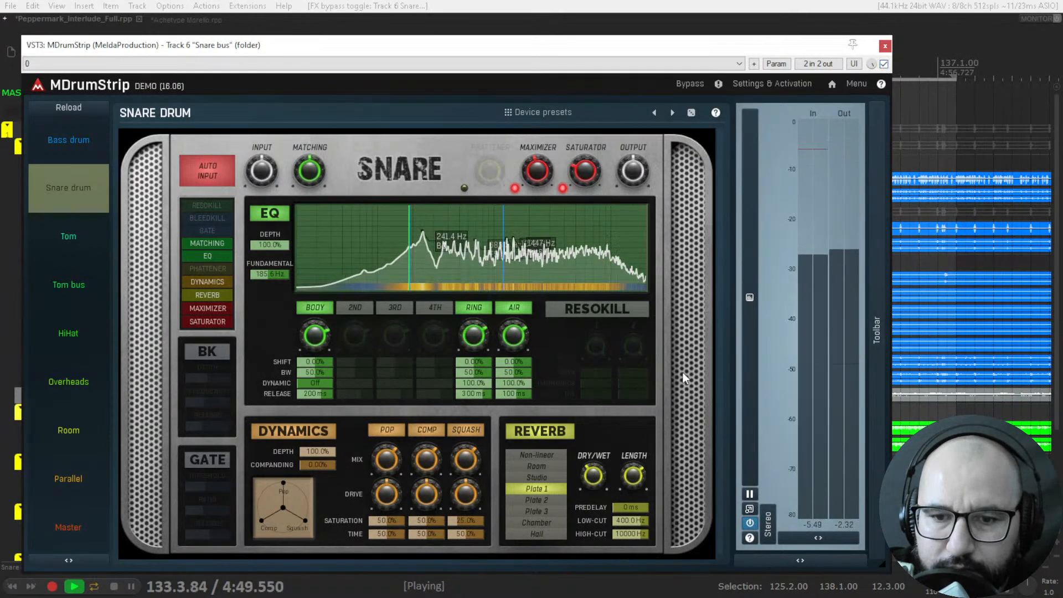
mouse_move(593, 475)
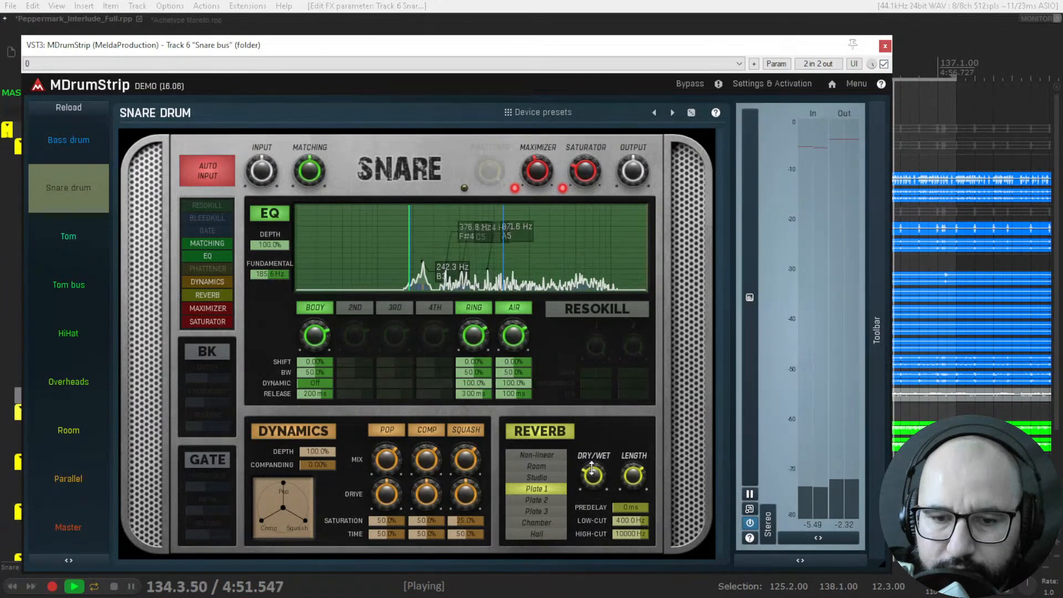
key(space)
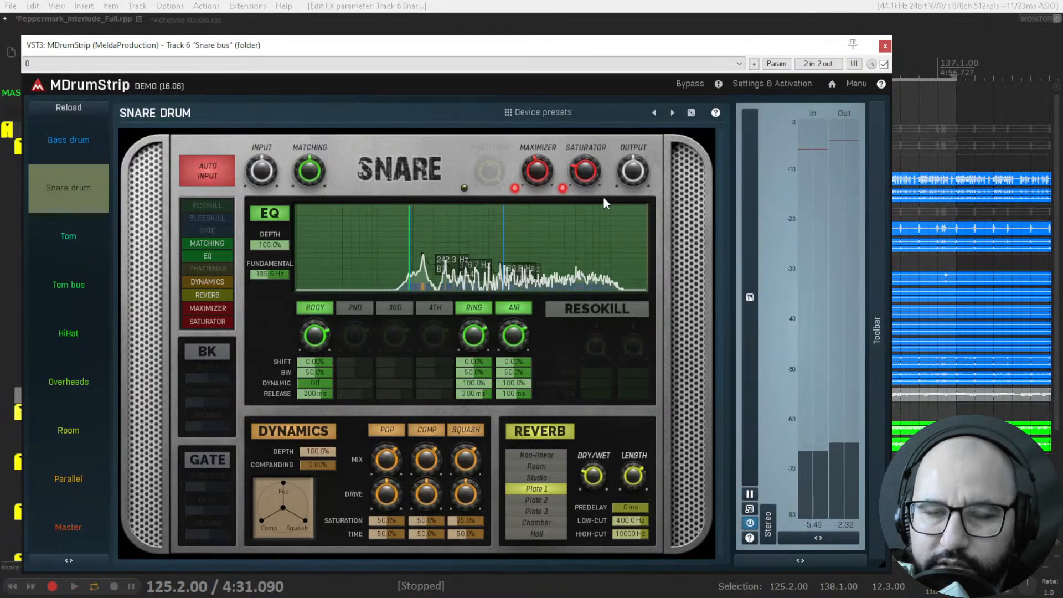
click(885, 45)
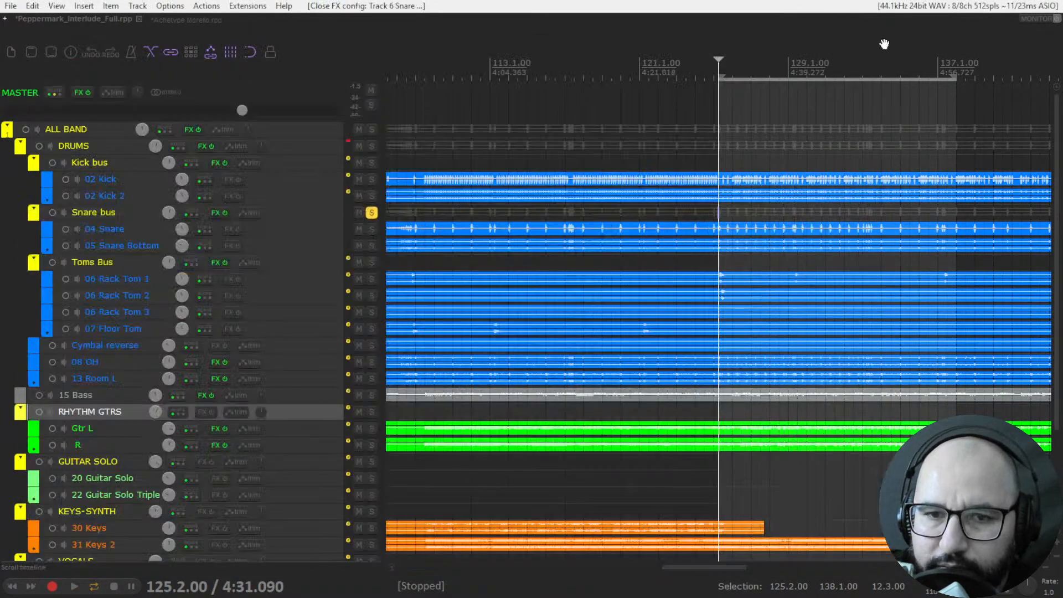
Place the playhead at 125.1.00, solo the Toms Bus in place of the Snare bus, and open its MDrumStrip.
click(713, 73)
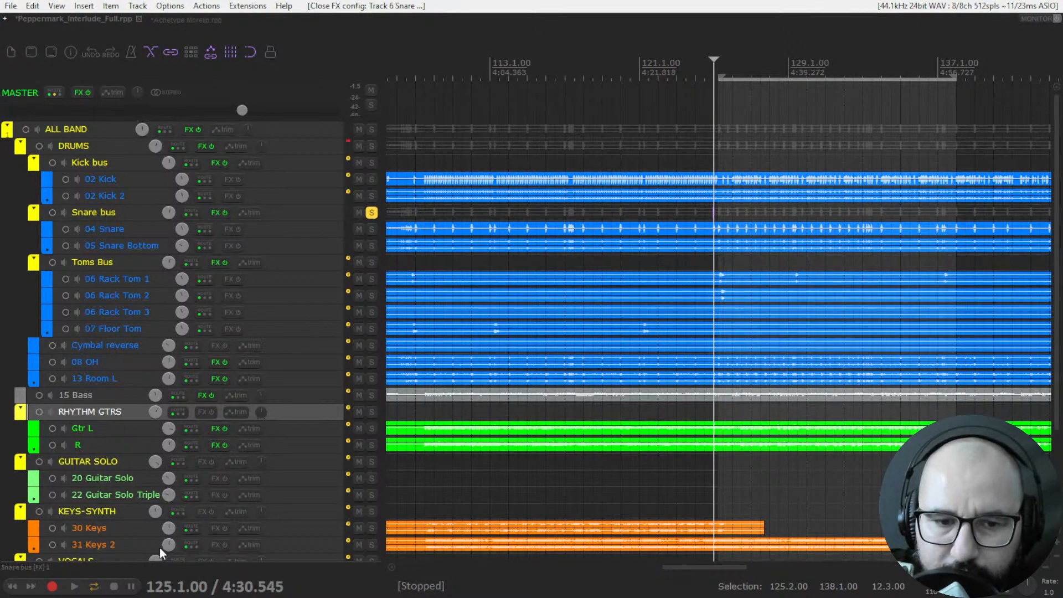
click(371, 262)
click(371, 213)
right_click(221, 264)
key(Escape)
click(223, 268)
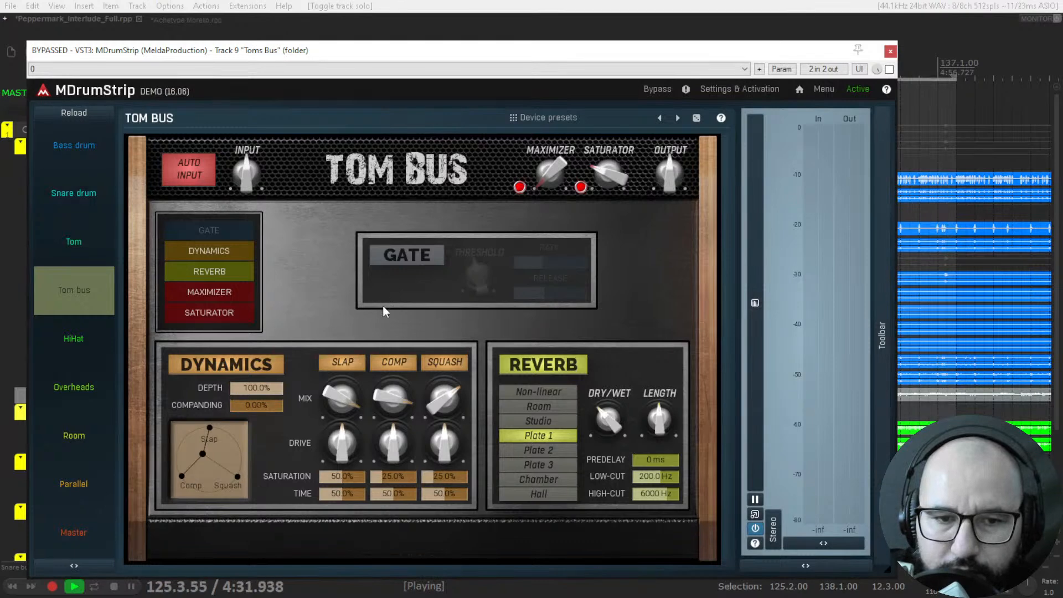
Take the Toms Bus MDrumStrip out of bypass, switch on its Gate, and replay the tom passage.
key(space)
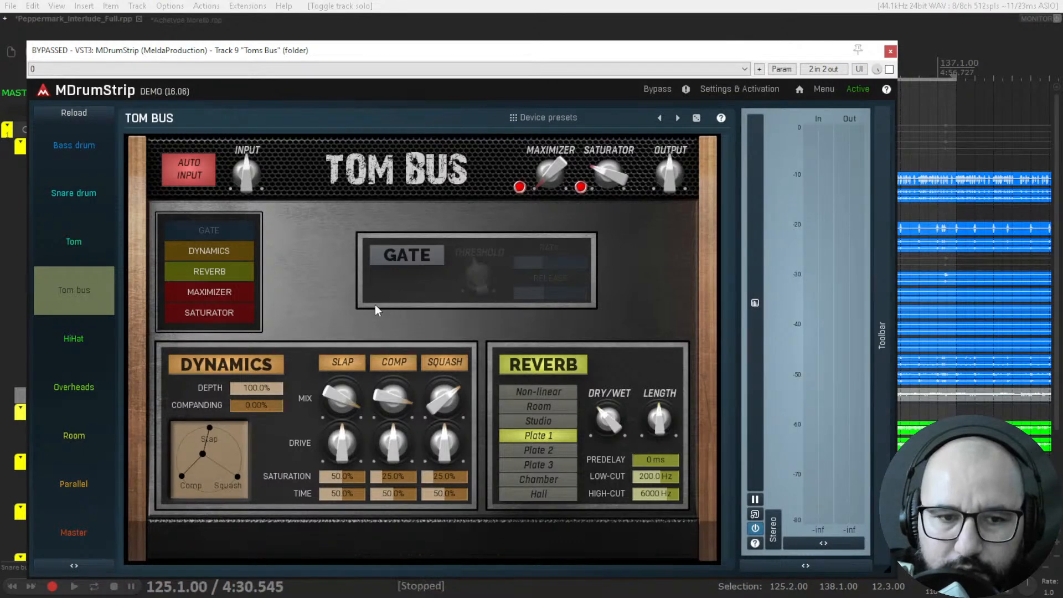
click(889, 70)
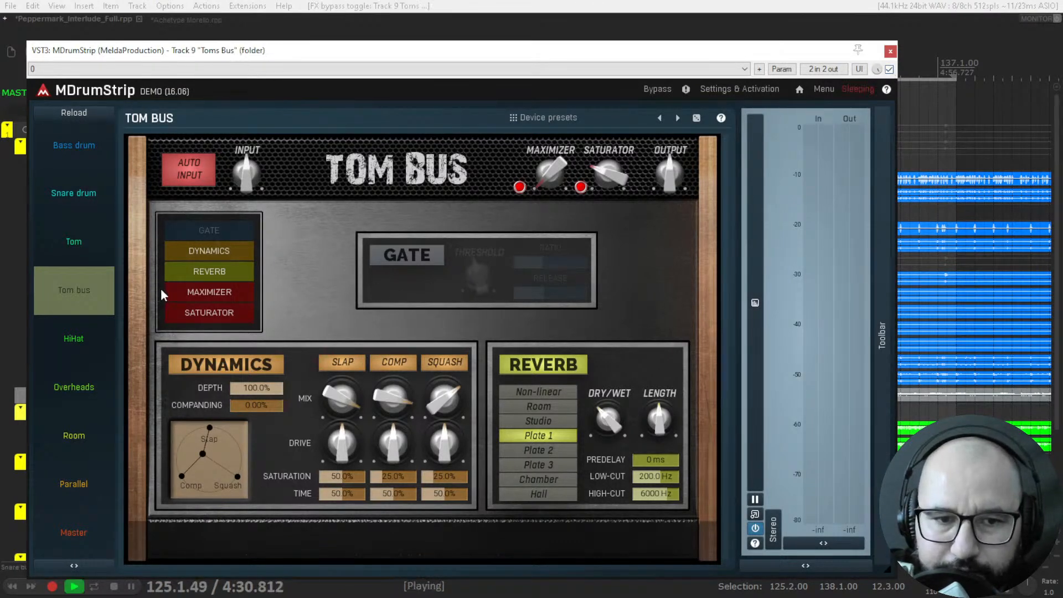
key(space)
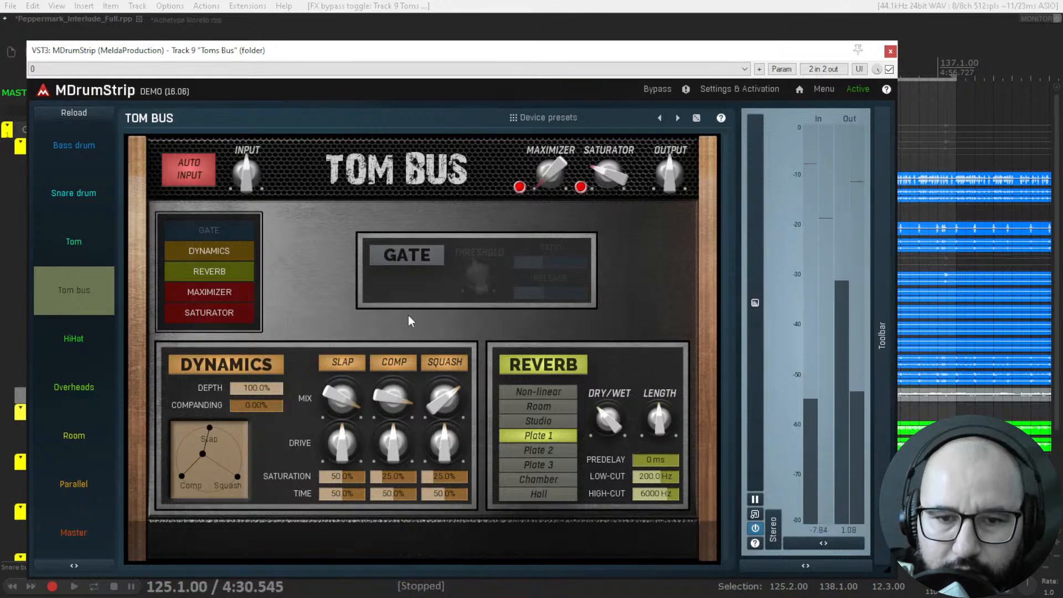
click(412, 258)
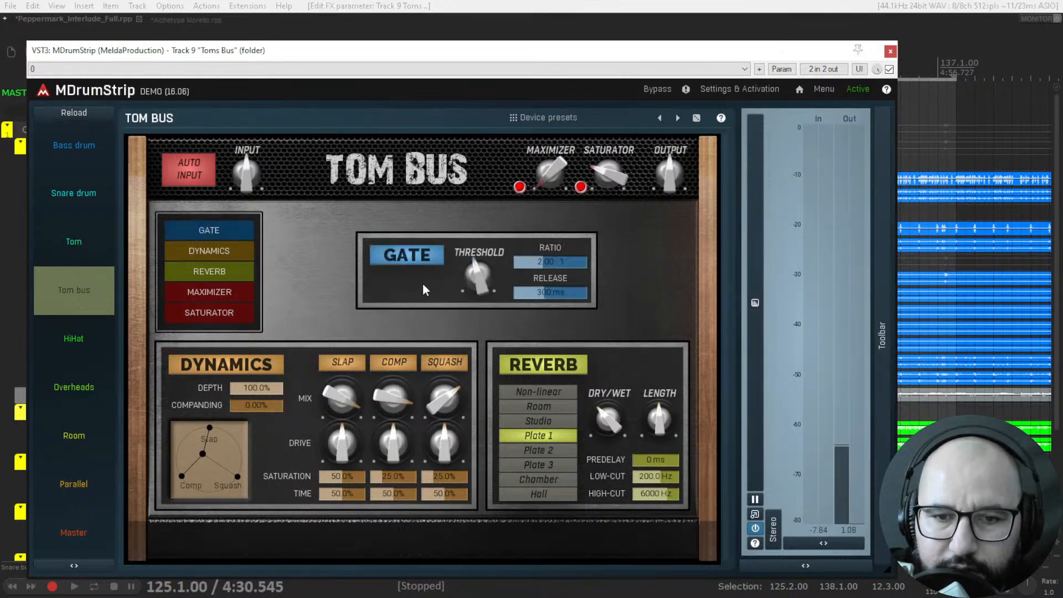
key(space)
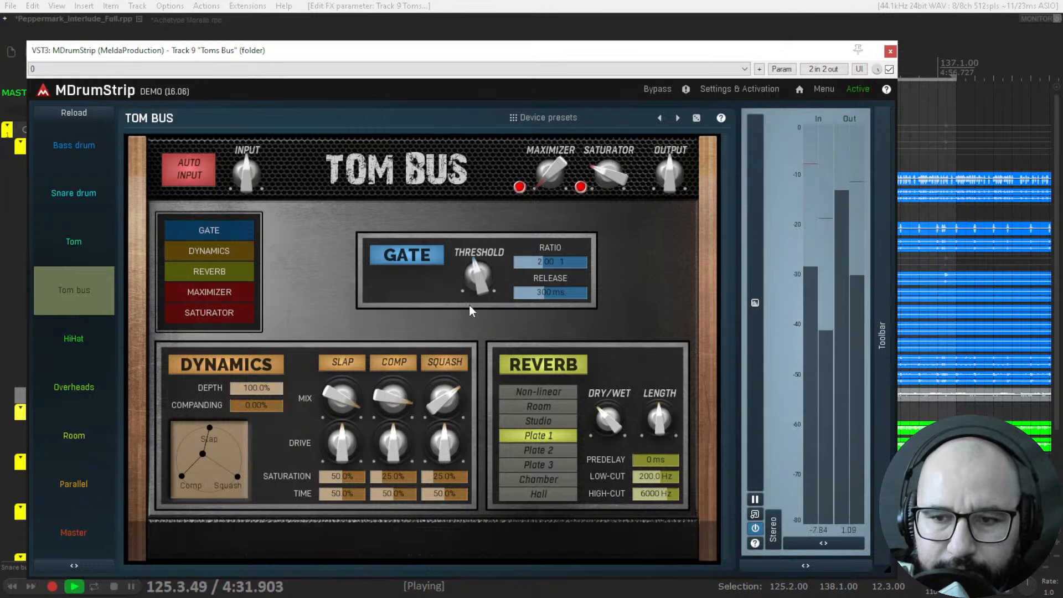
key(space)
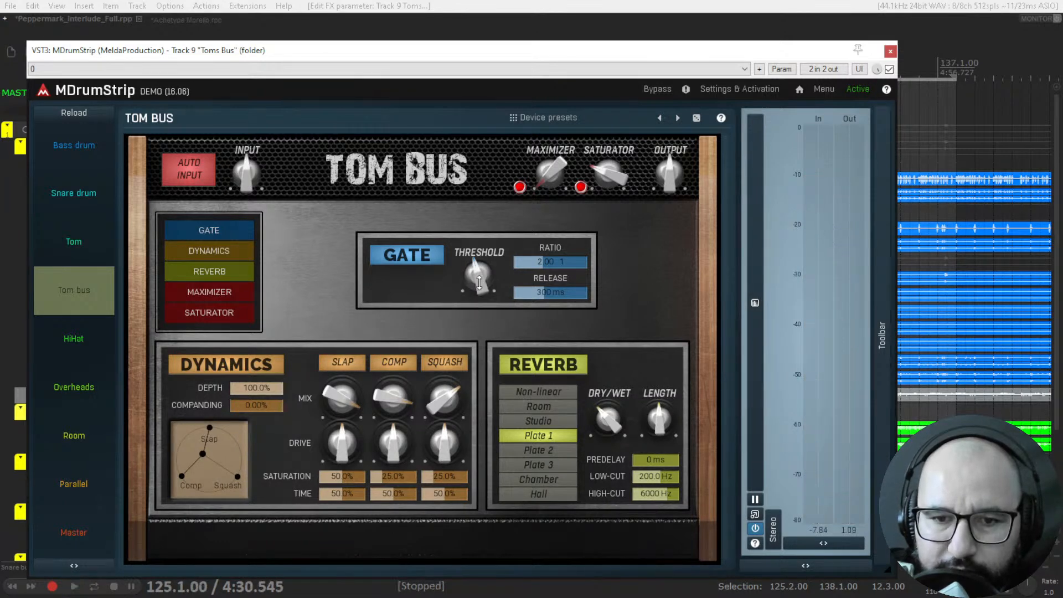
key(space)
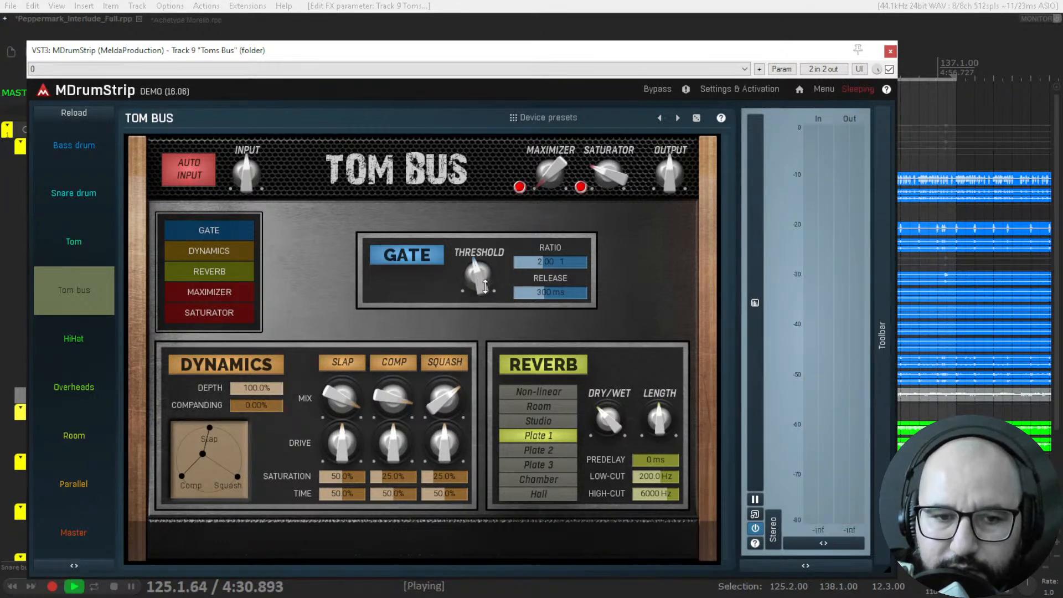
Move the Tom Bus dynamics balance toward Slap, adjust the Comp and Squash mix, and replay the toms.
mouse_move(218, 452)
mouse_down()
mouse_move(226, 467)
mouse_move(209, 440)
mouse_up()
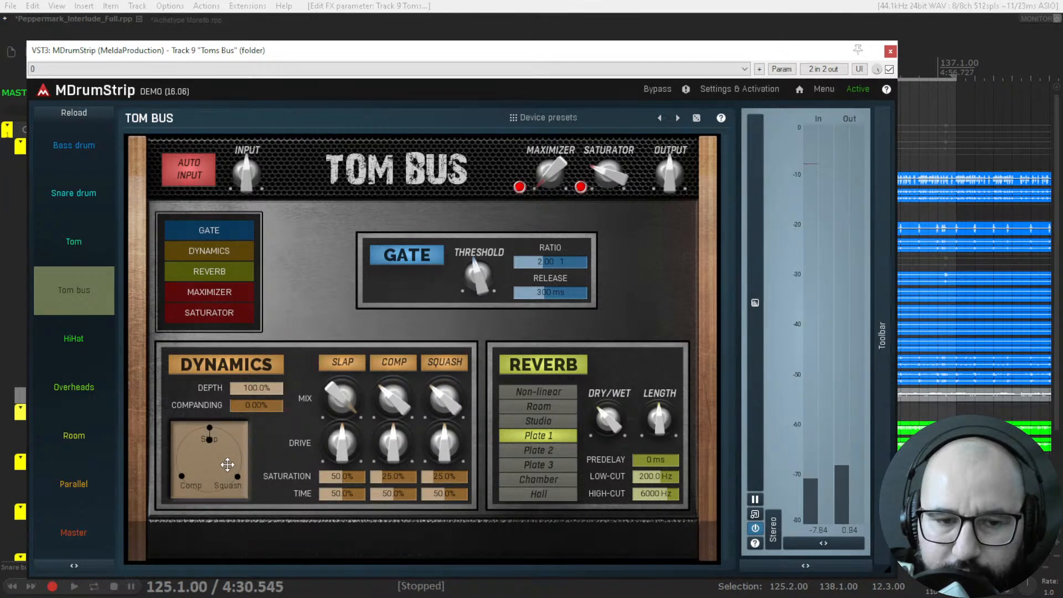
mouse_move(224, 451)
mouse_down()
mouse_move(227, 467)
mouse_move(208, 446)
mouse_up()
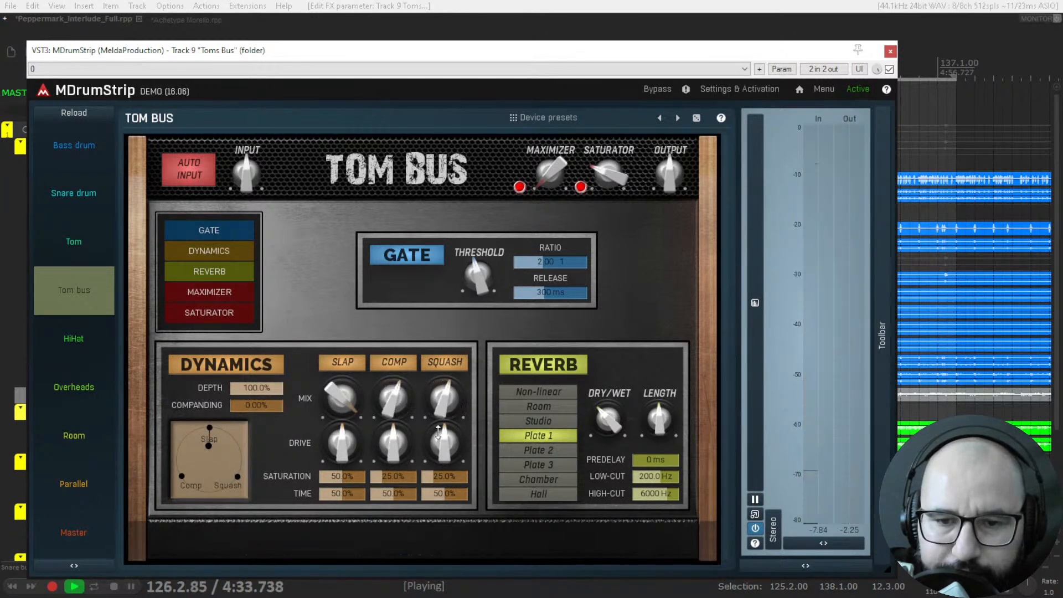
key(space)
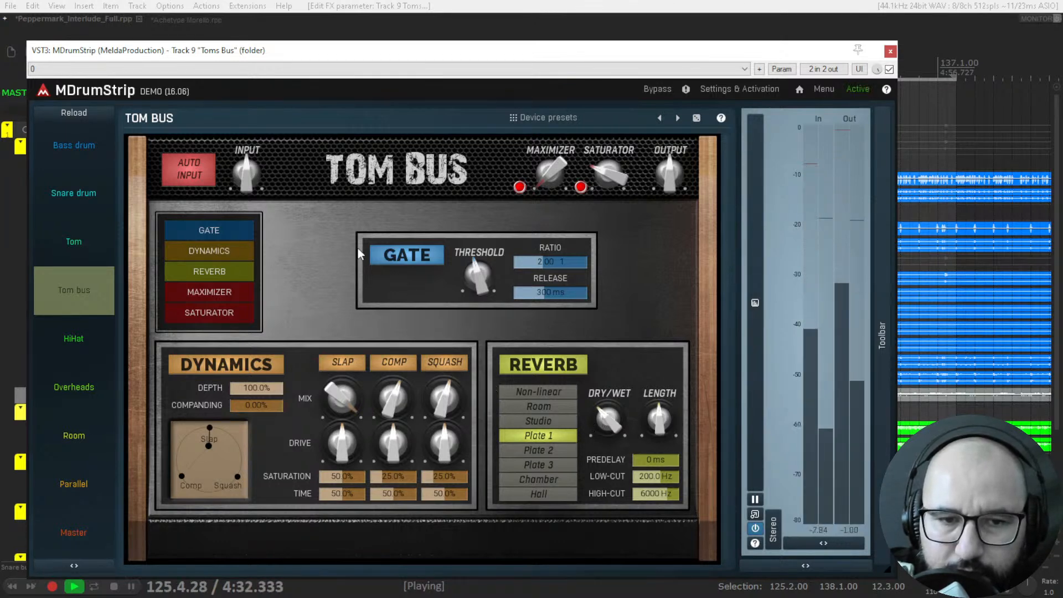
Replay the tom passage to audition the Tom Bus settings, and stop playback.
key(space)
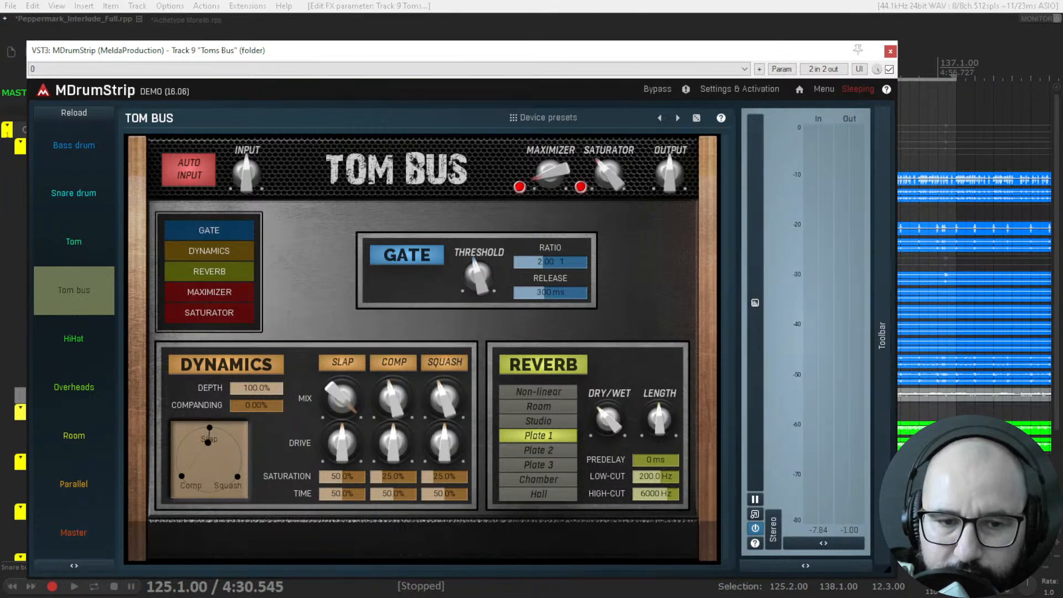
key(space)
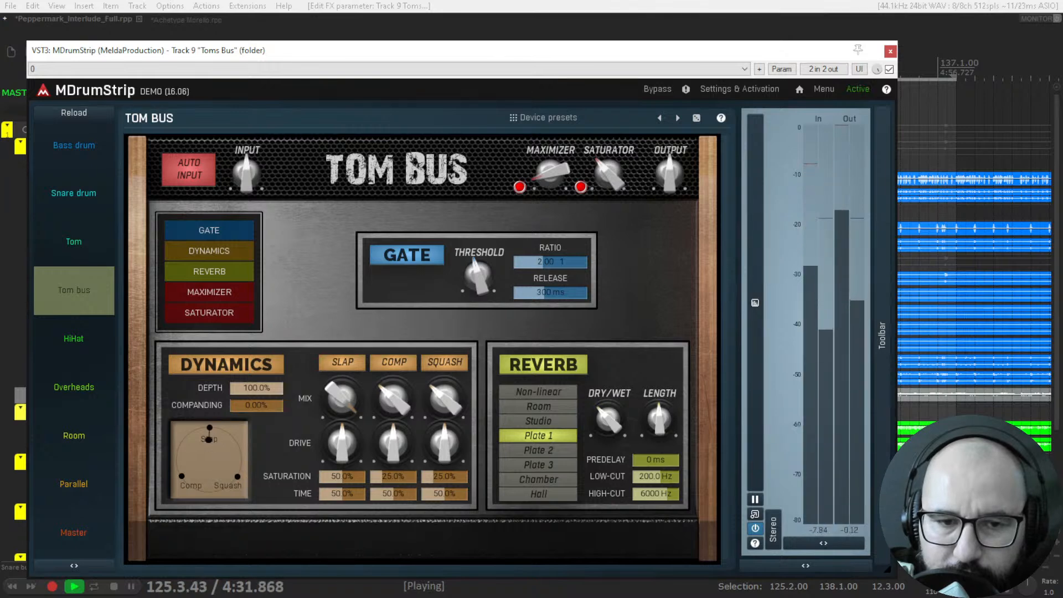
key(space)
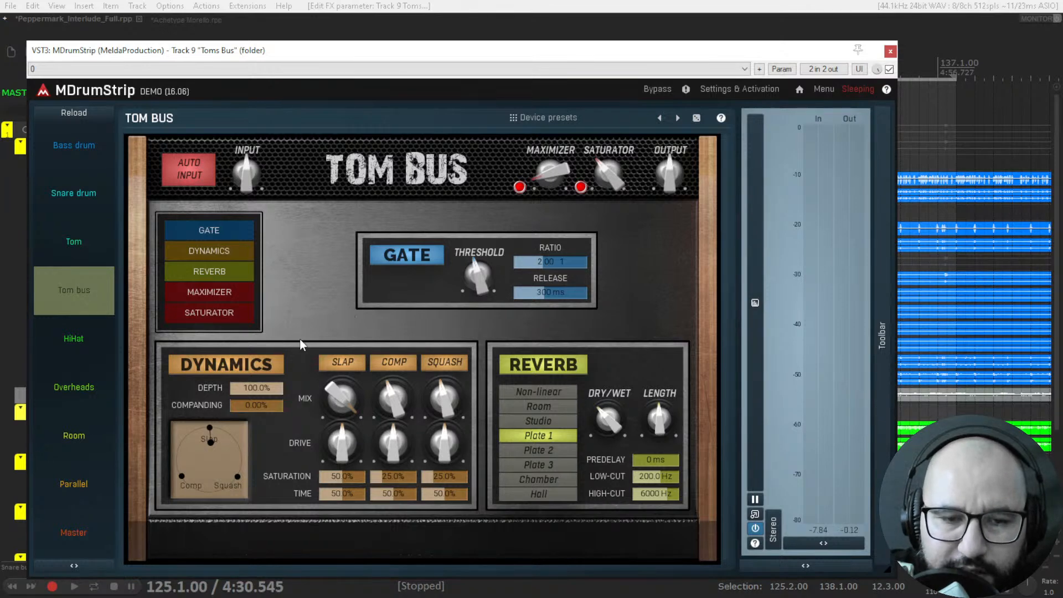
Preview the HiHat module, return to the Tom bus module, and close the MDrumStrip window.
click(89, 338)
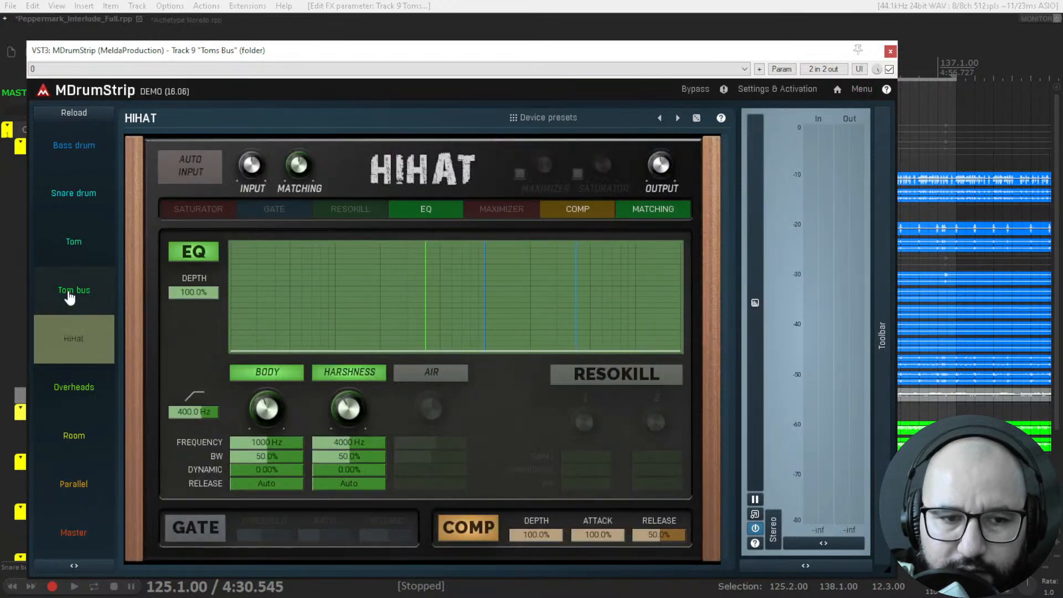
click(89, 294)
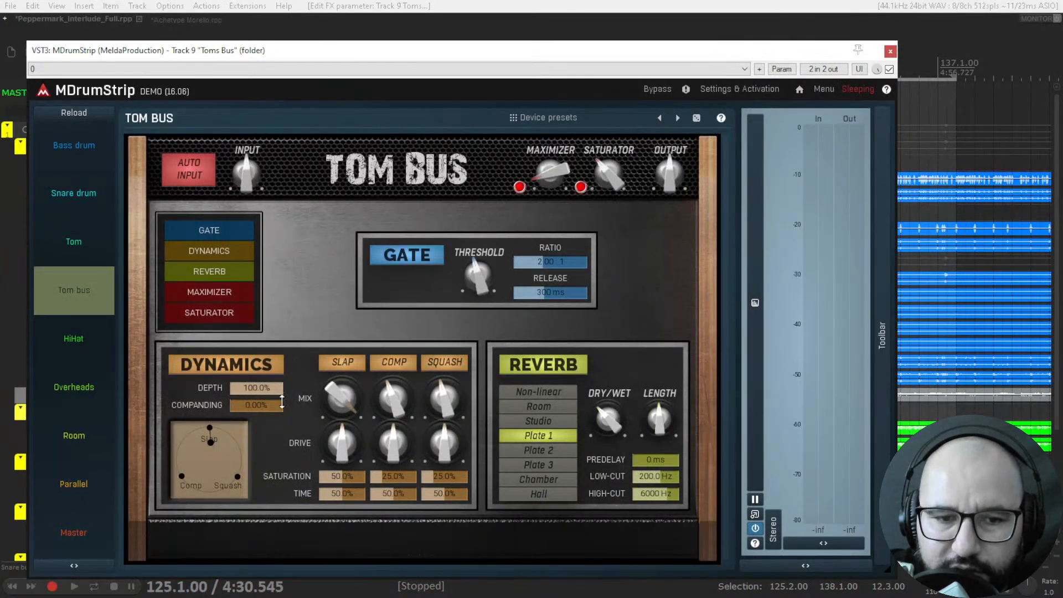
click(889, 51)
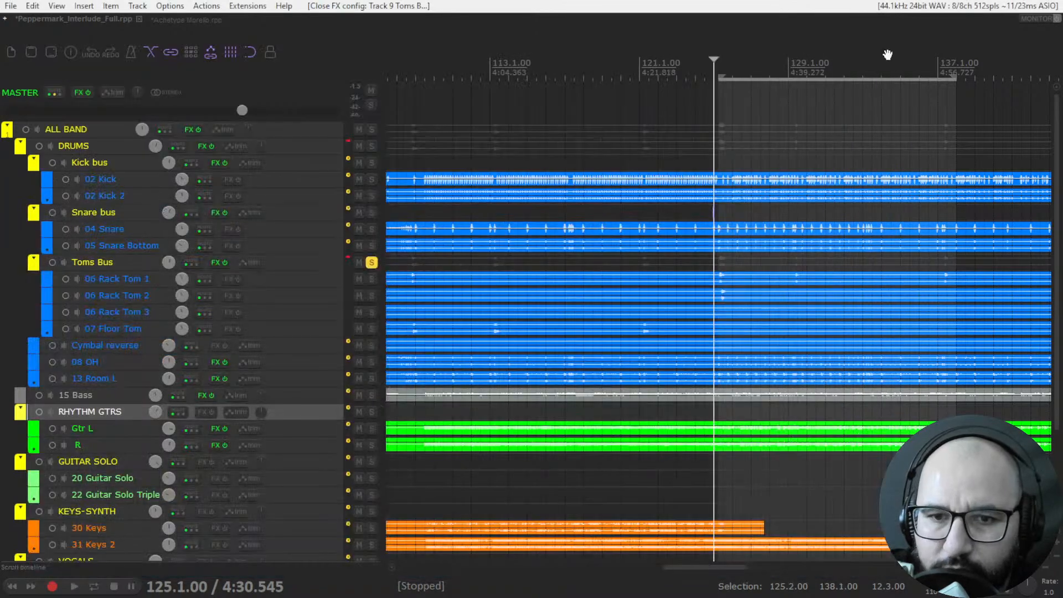
Solo 08 OH in place of the Toms Bus, start playback, and open its MDrumStrip.
click(372, 263)
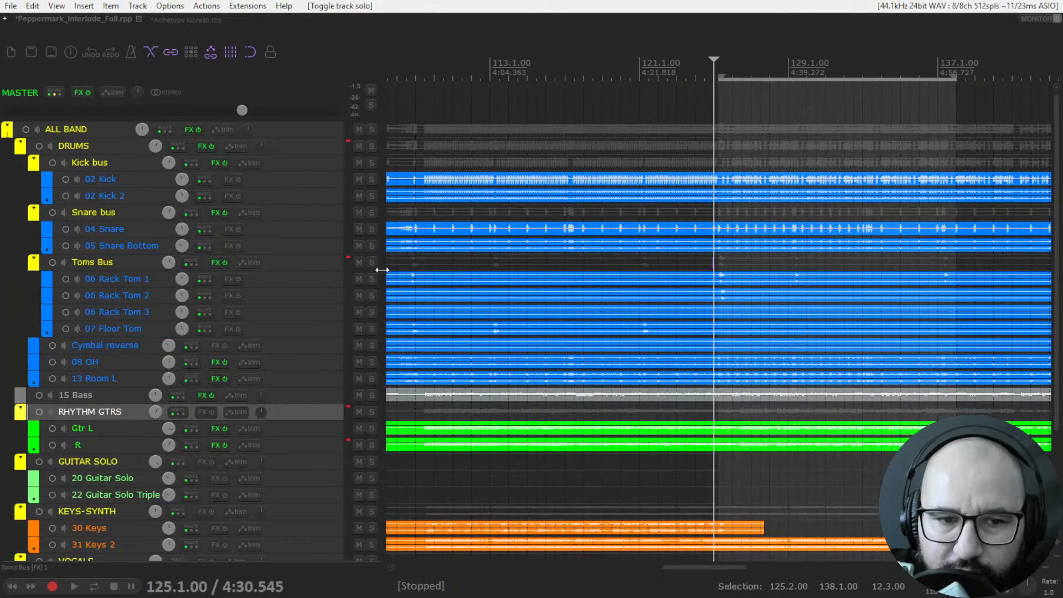
click(371, 362)
key(space)
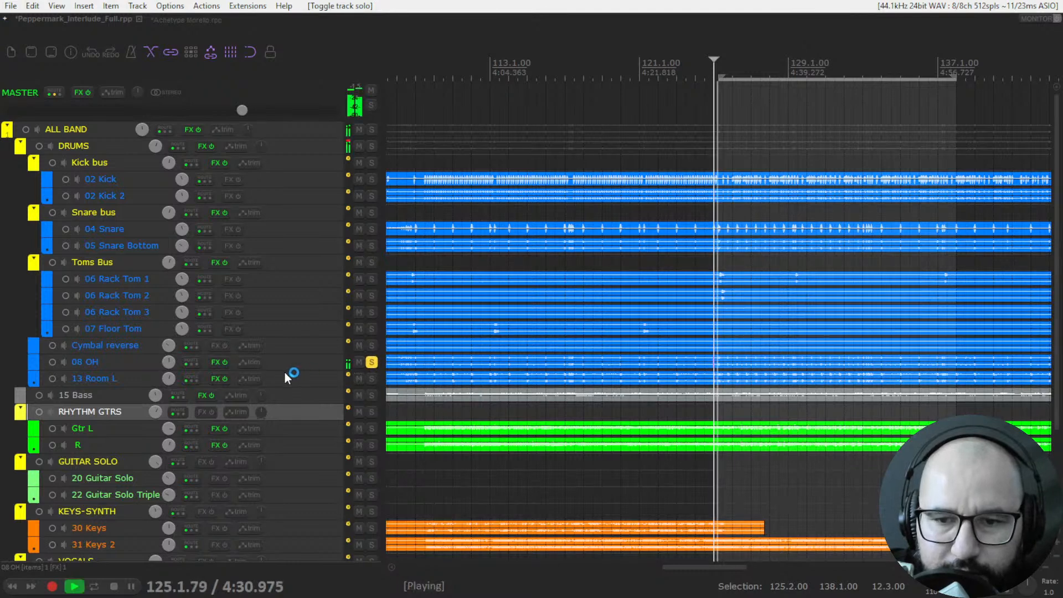
right_click(215, 363)
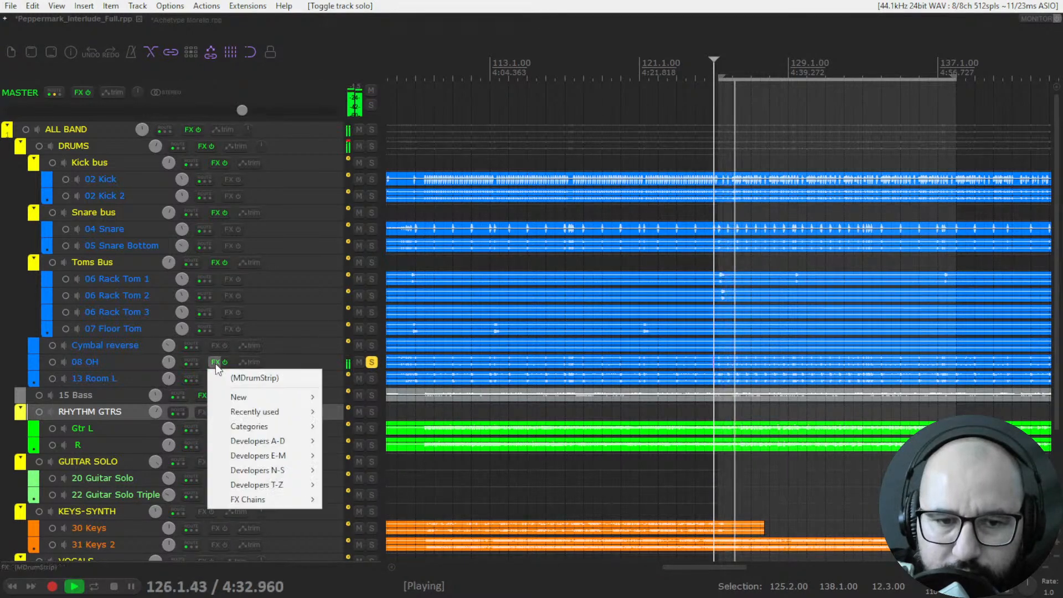
click(247, 373)
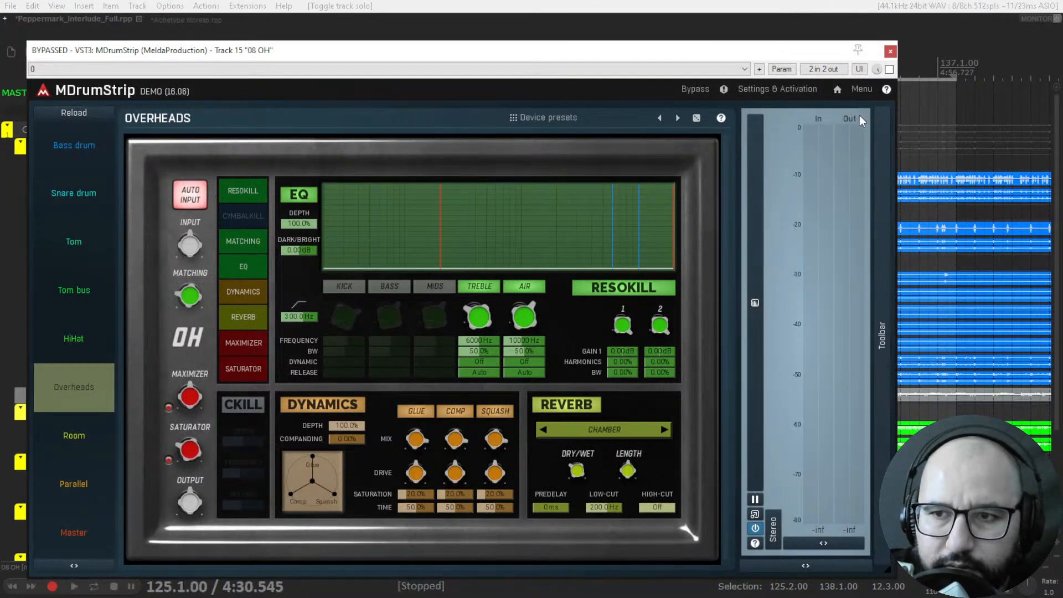
Take the overheads MDrumStrip out of bypass and compare it with the bypassed sound during playback.
click(889, 70)
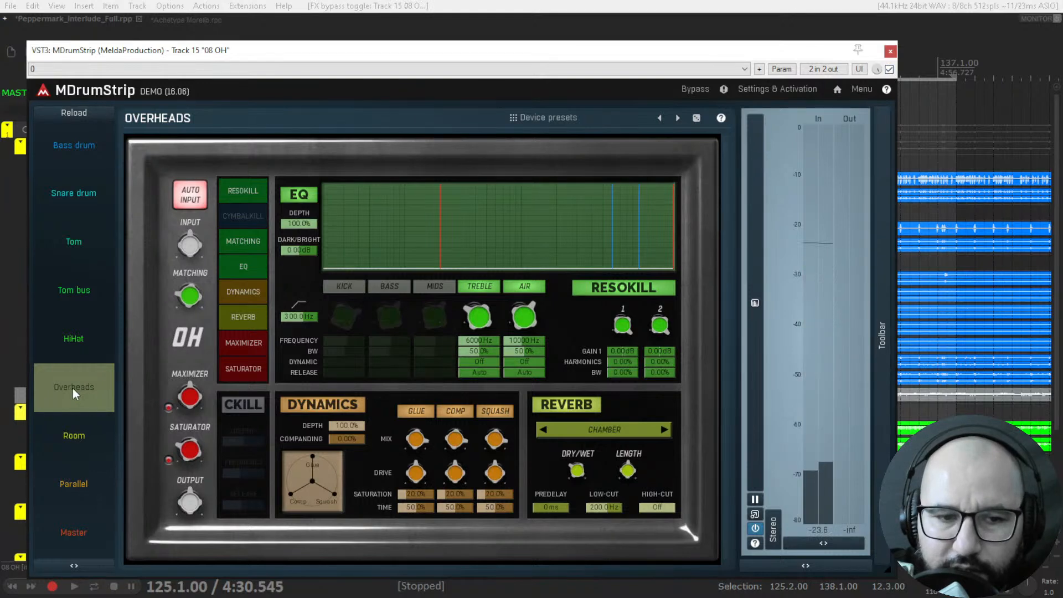
key(space)
drag(500, 51, 568, 43)
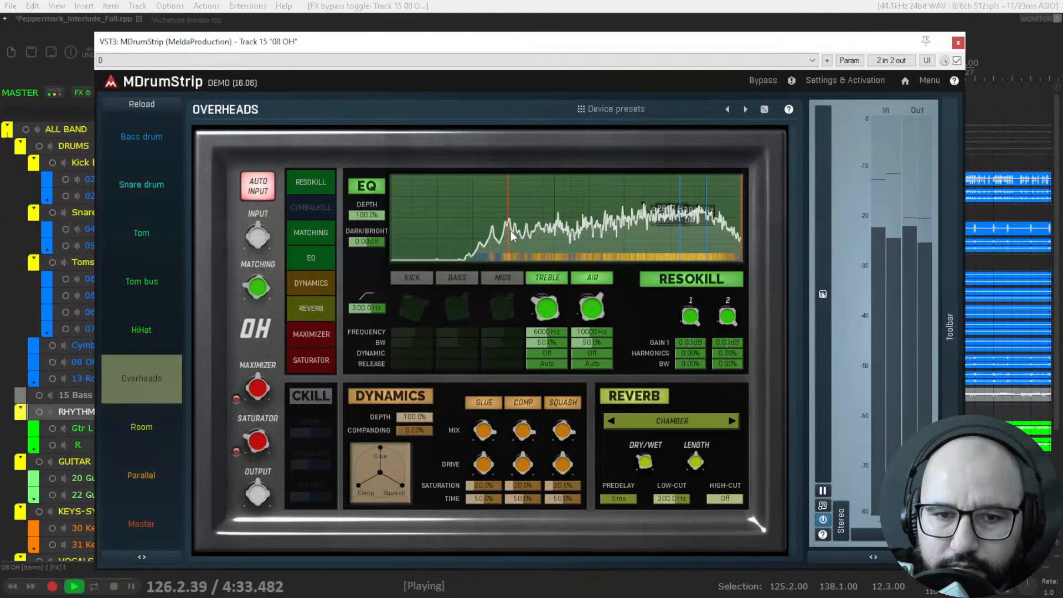
click(957, 61)
click(957, 61)
key(space)
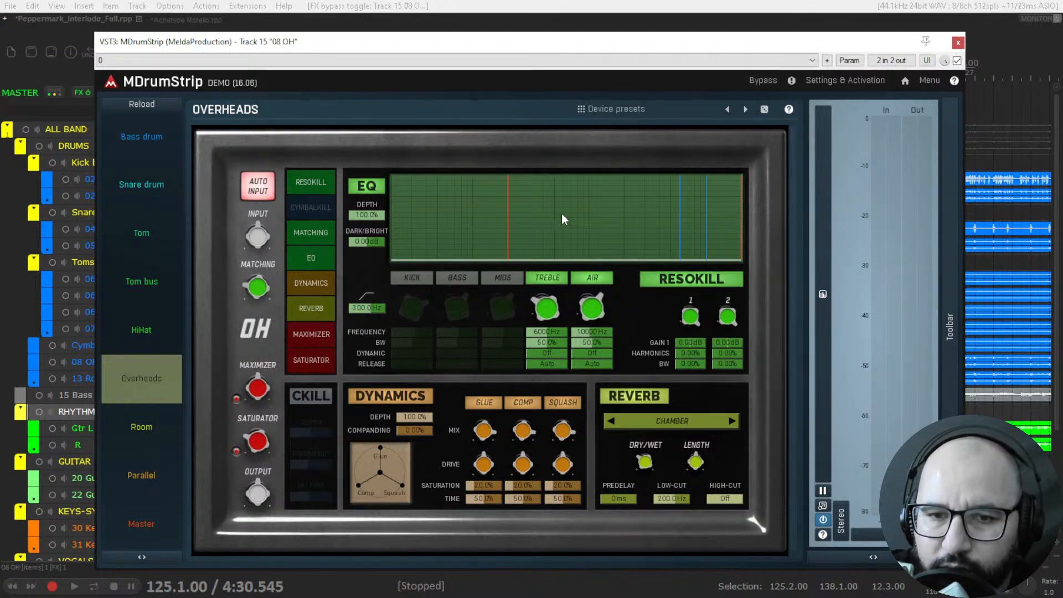
Replay the overheads briefly, and switch the EQ's Kick, Bass and Mids bands on and back off.
key(space)
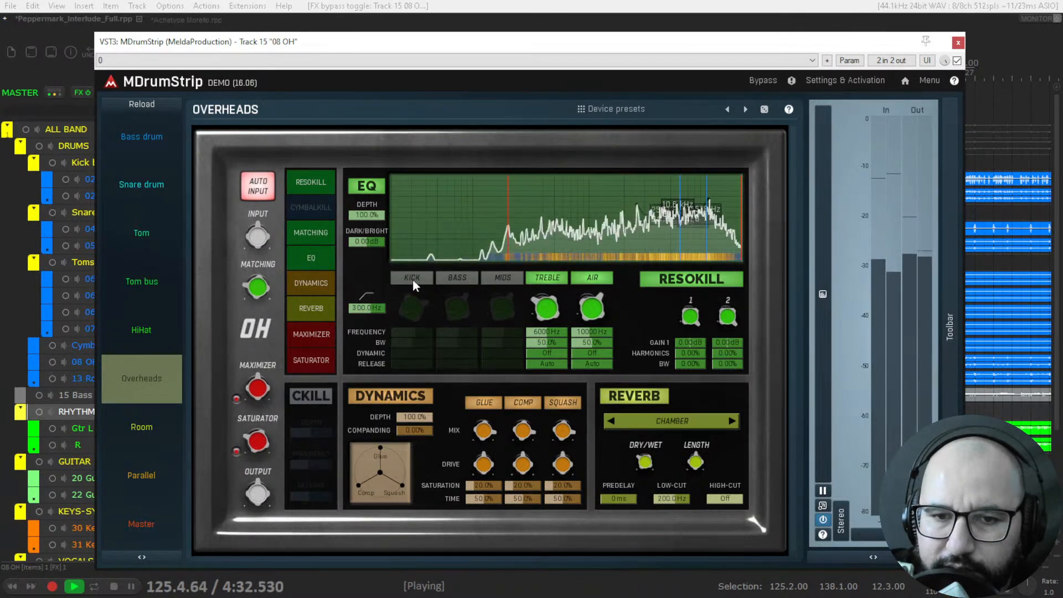
key(space)
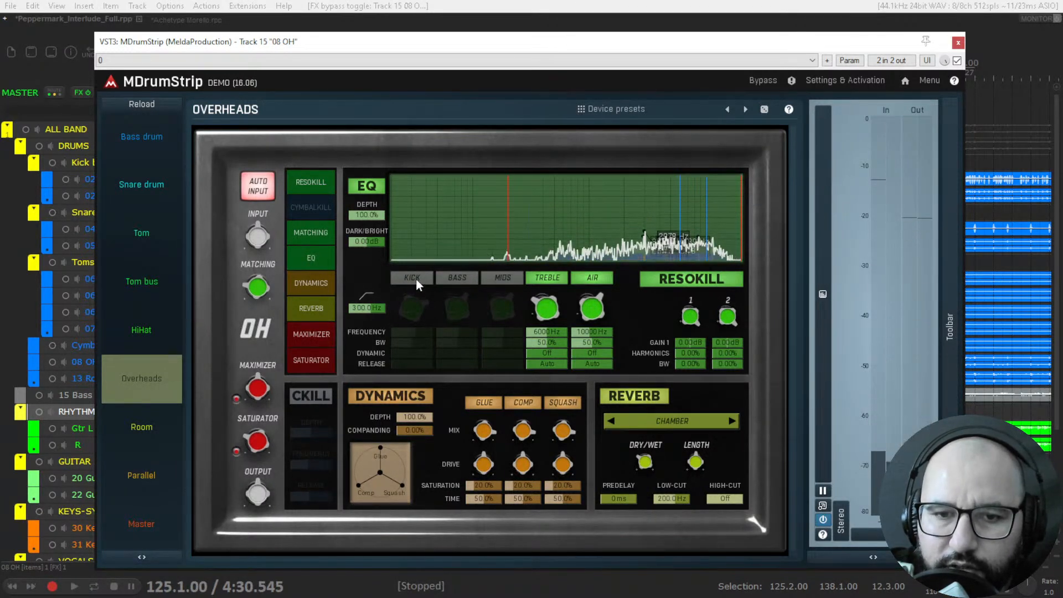
click(412, 278)
click(452, 279)
click(487, 279)
click(489, 279)
click(473, 280)
click(425, 279)
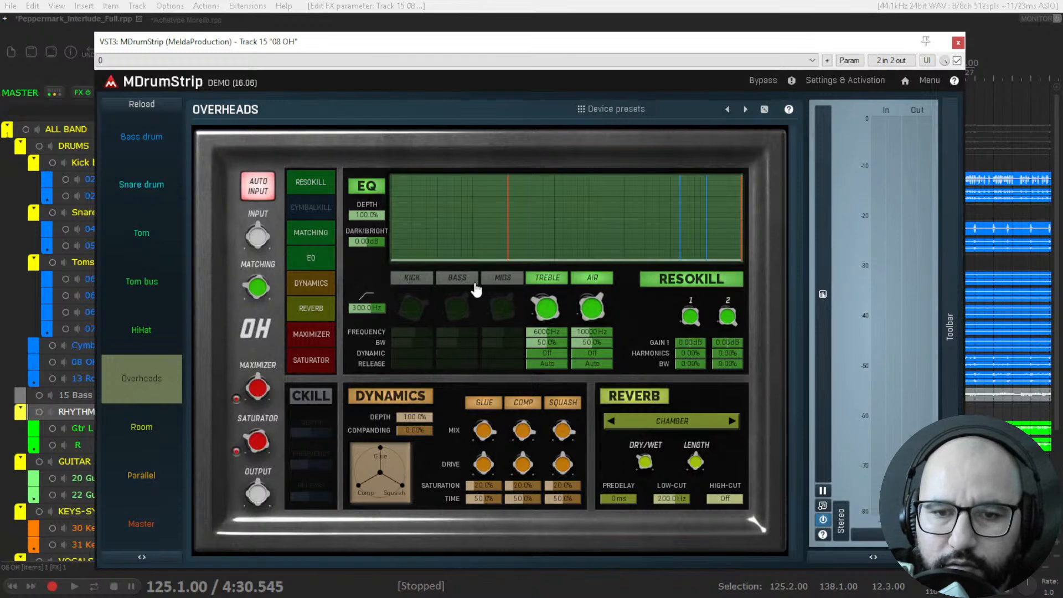
During playback, toggle the overheads' Kick, Bass and Mids EQ bands on and off, and raise the low cut to 576.9 Hz.
key(space)
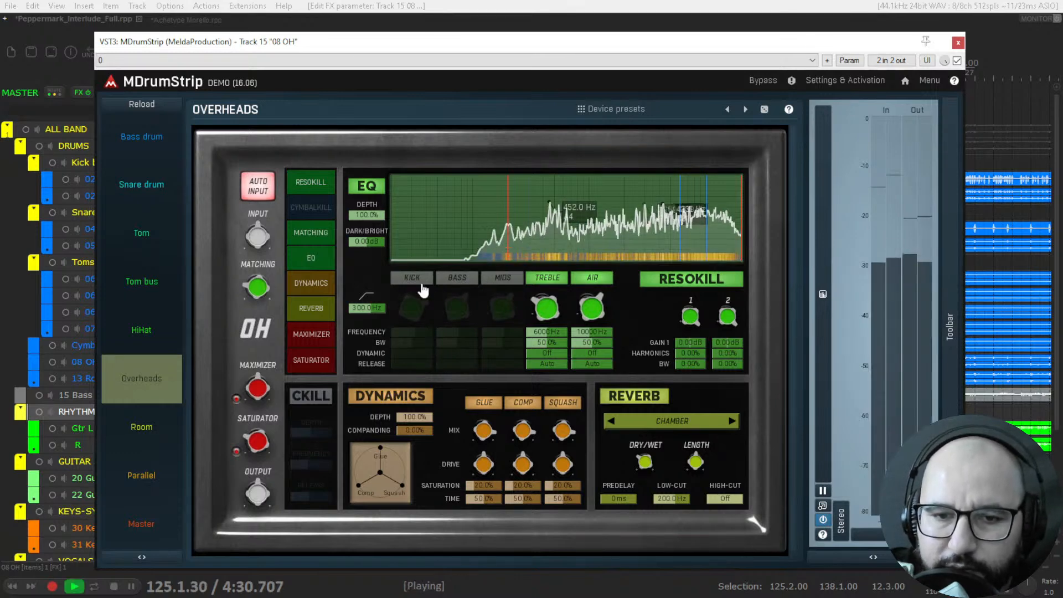
click(421, 279)
click(454, 280)
click(493, 279)
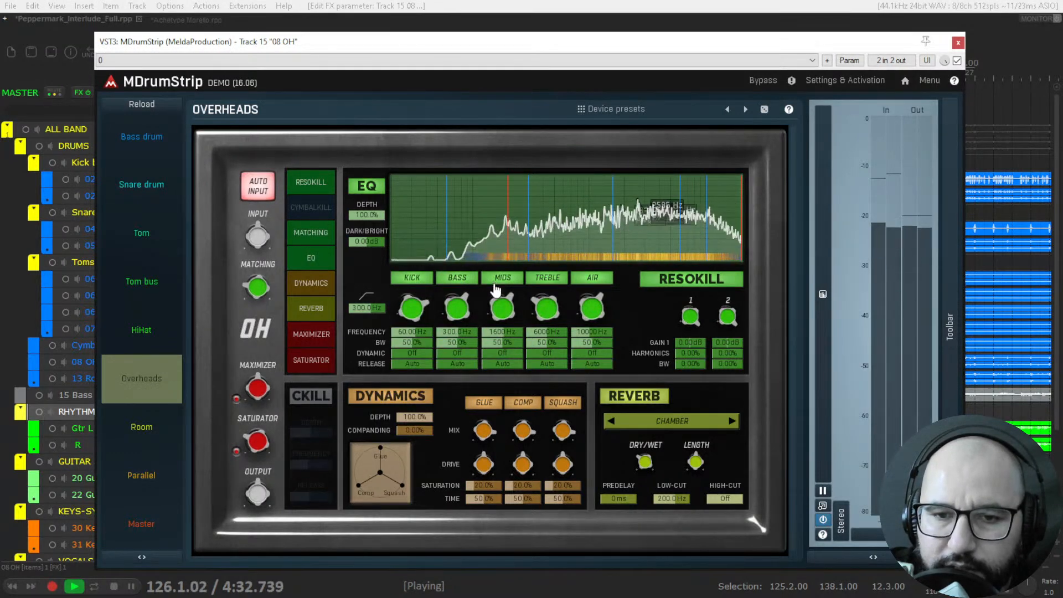
click(497, 283)
click(457, 280)
click(424, 281)
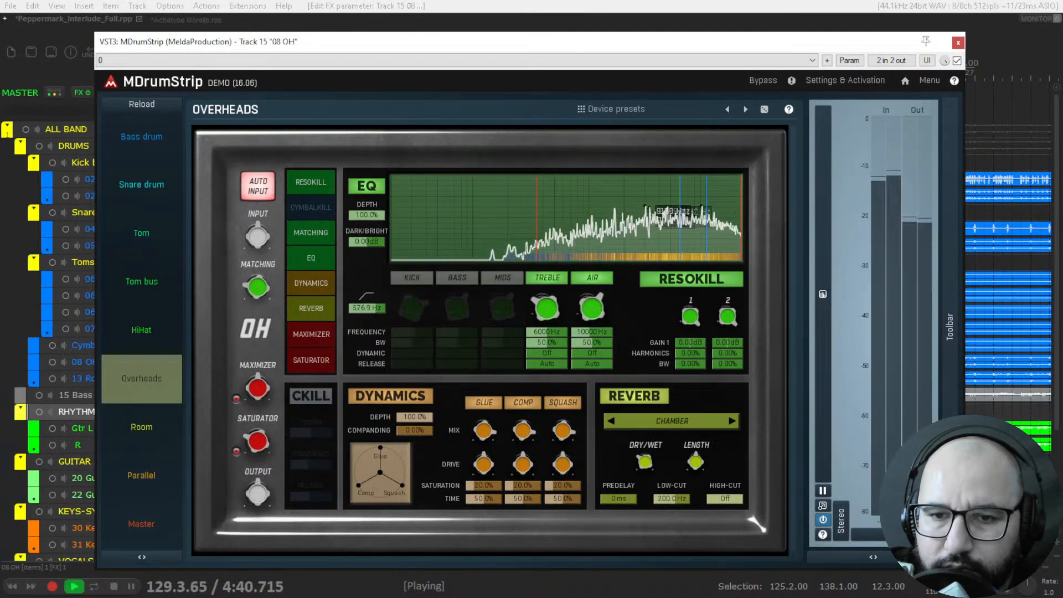
Toggle the overheads' Air and Treble bands off and on, and audition CKill by switching it on and off.
click(588, 281)
click(547, 281)
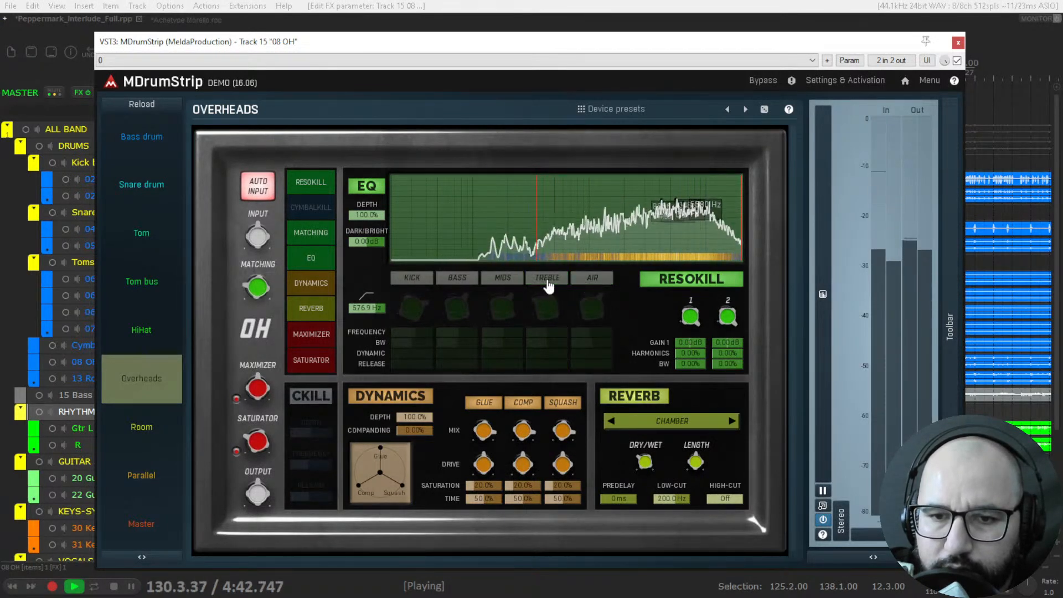
click(547, 279)
click(592, 278)
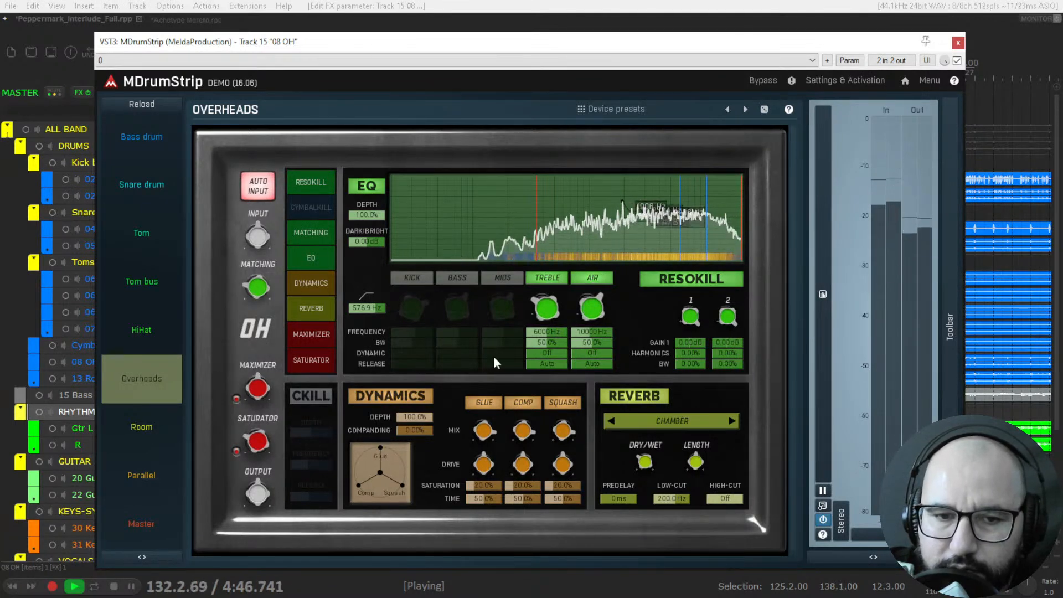
click(312, 397)
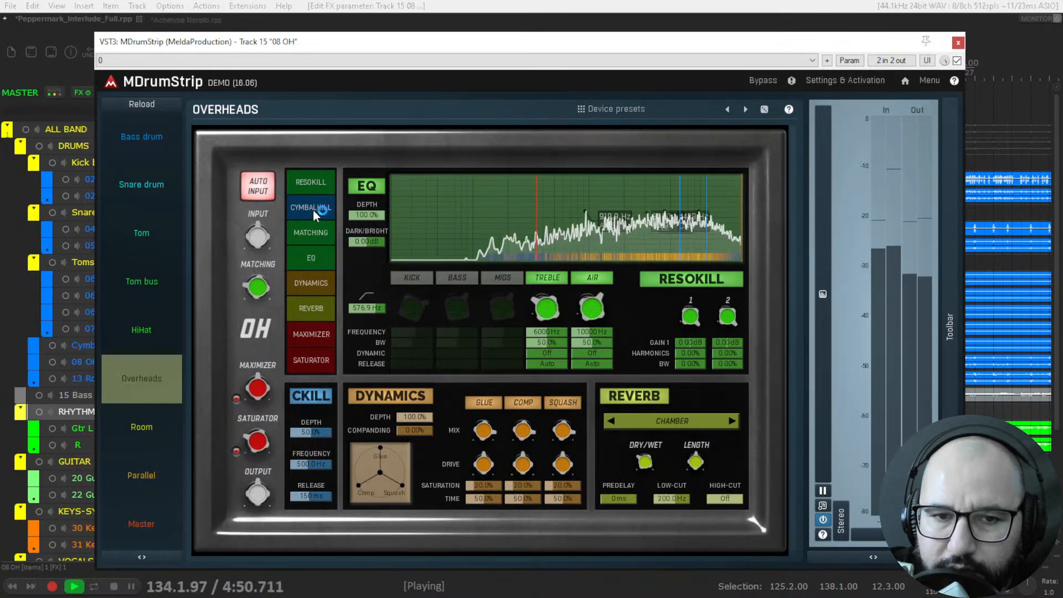
click(320, 390)
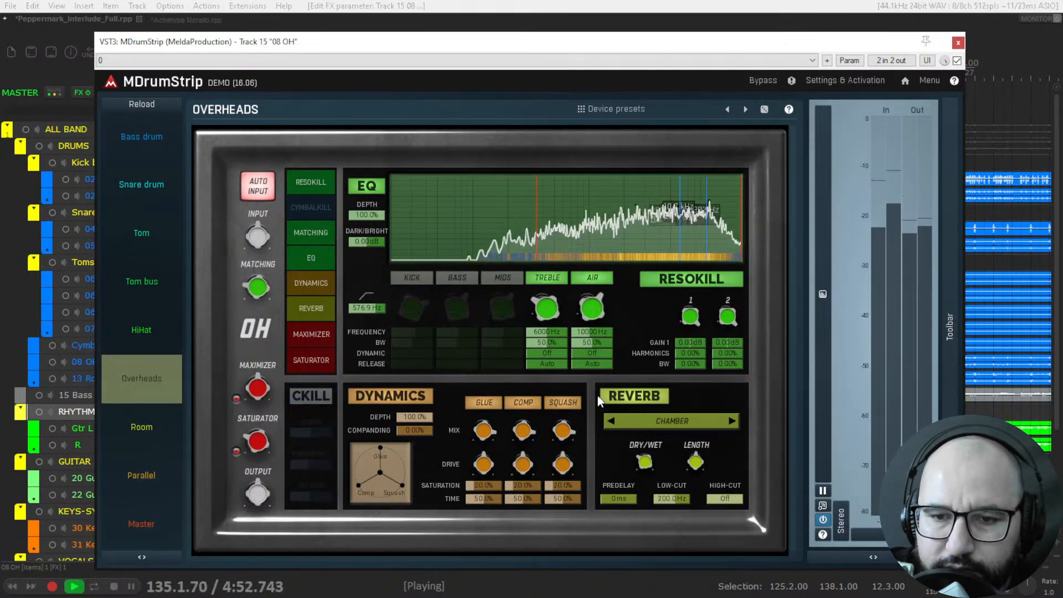
Compare the overheads with MDrumStrip bypassed and active, stop playback, and close the plugin window.
click(956, 61)
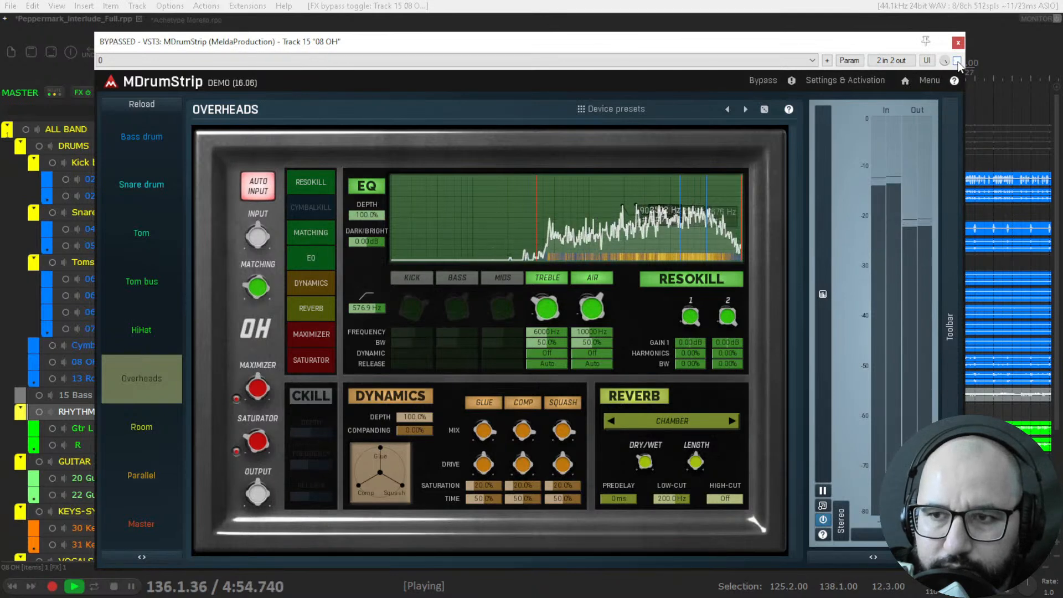
click(957, 60)
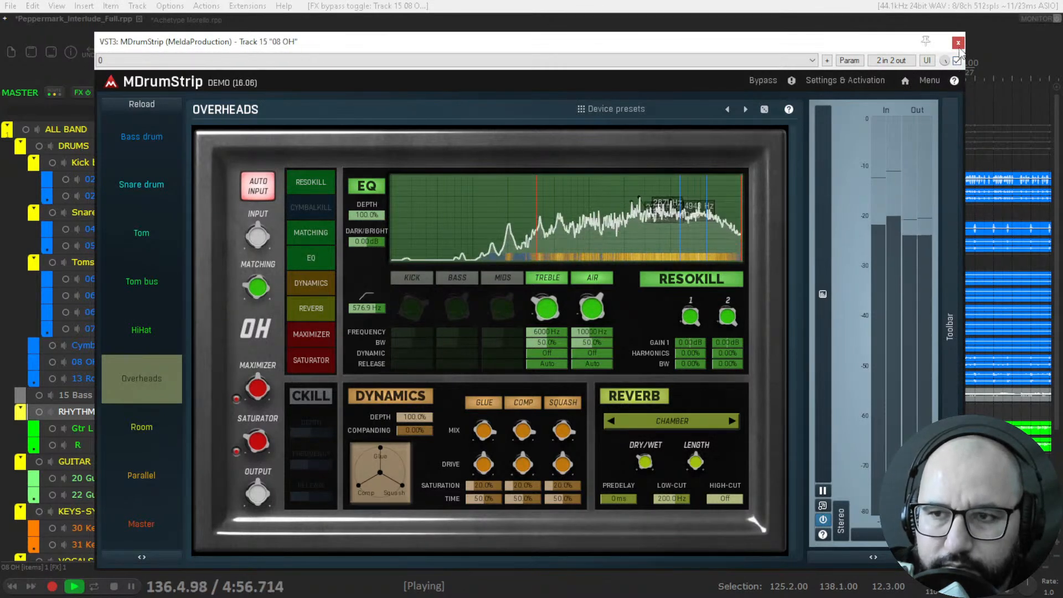
key(space)
click(958, 43)
Solo 13 Room L in place of 08 OH, start playback, and open its MDrumStrip.
click(372, 362)
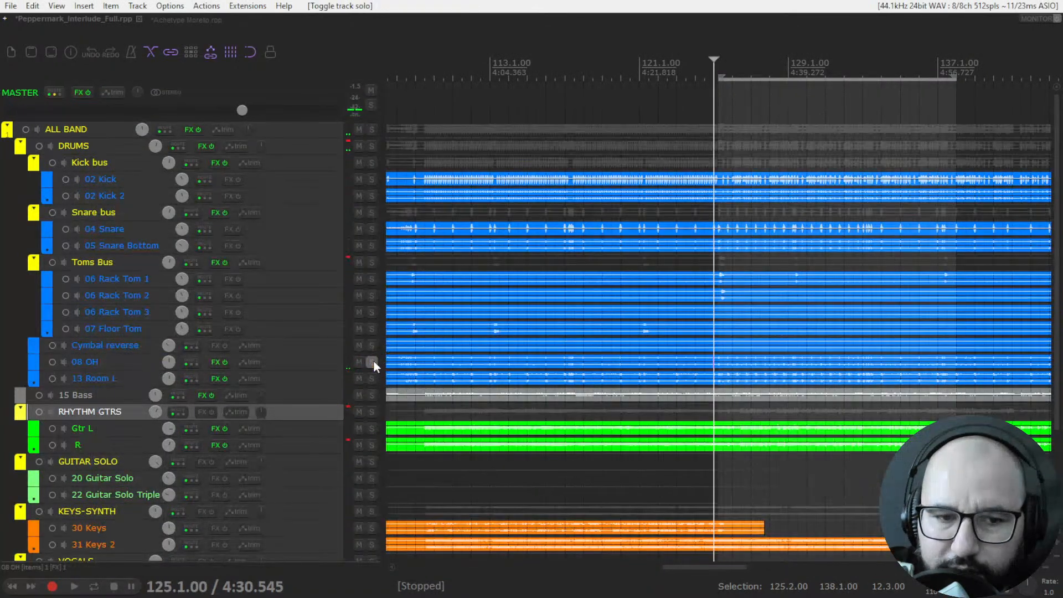
click(372, 379)
key(space)
right_click(215, 381)
click(227, 389)
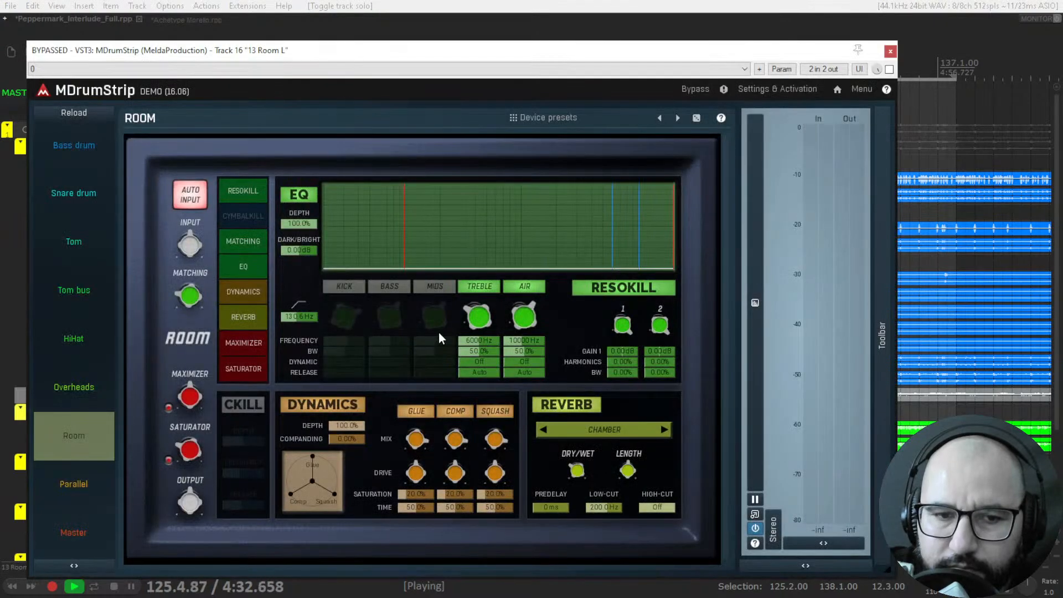
Activate MDrumStrip on the room track, raise its EQ low cut to 187.1 Hz, and compare against bypass.
click(889, 68)
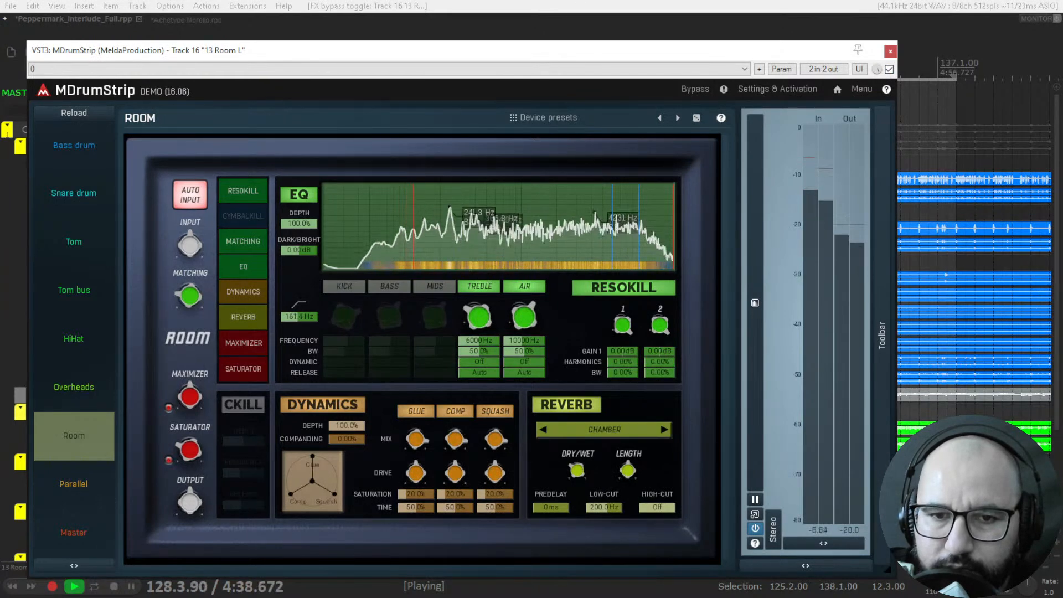
drag(401, 216, 421, 217)
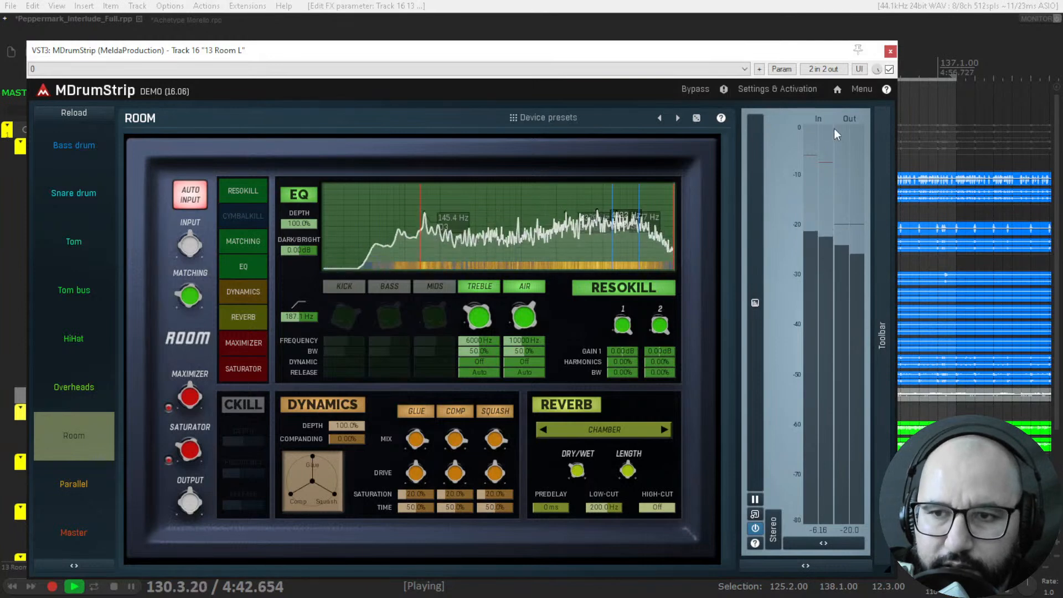
click(889, 69)
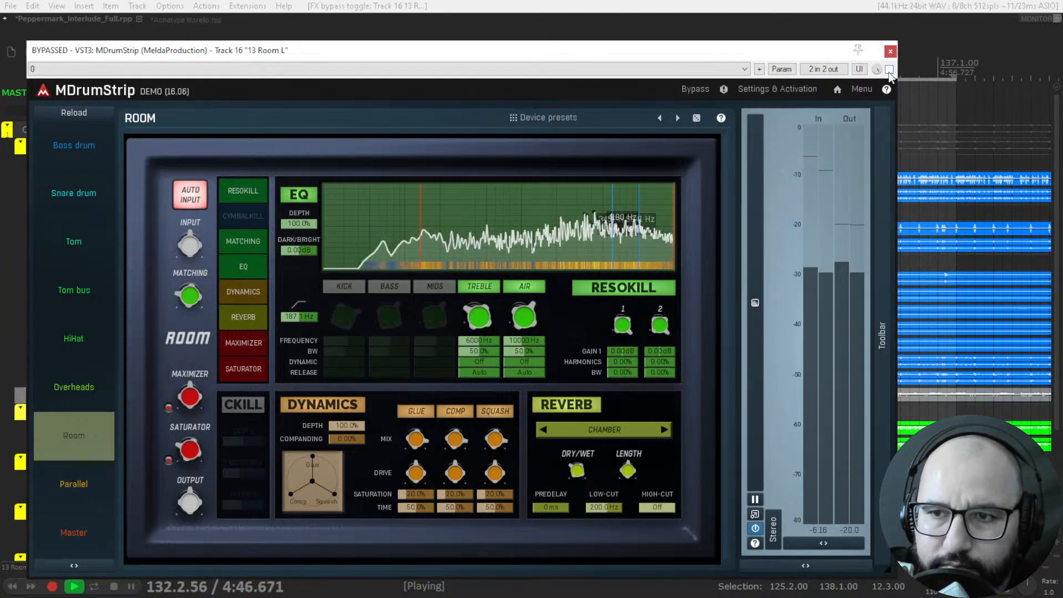
click(889, 69)
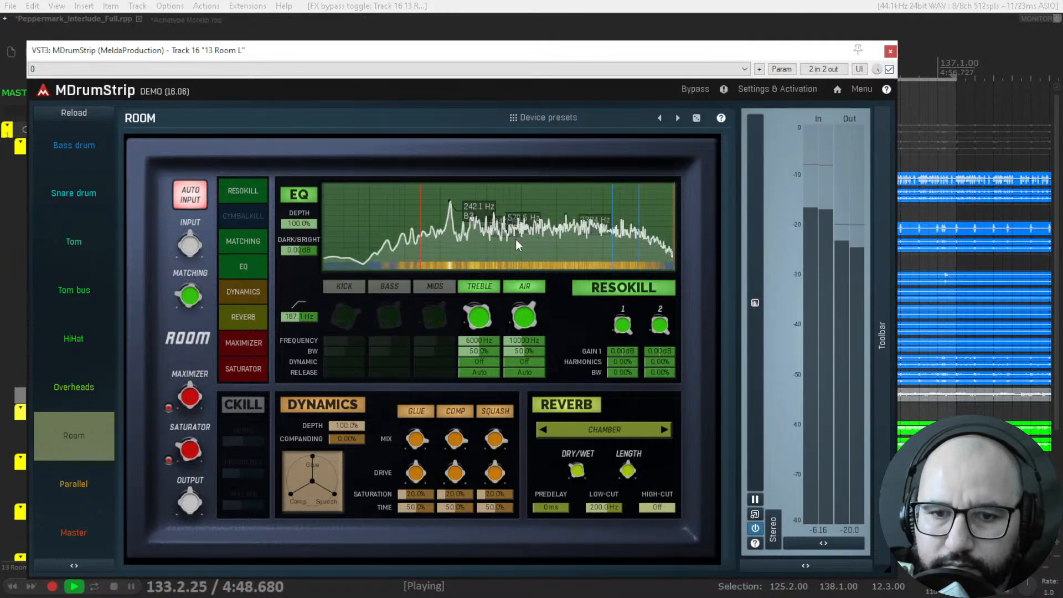
key(space)
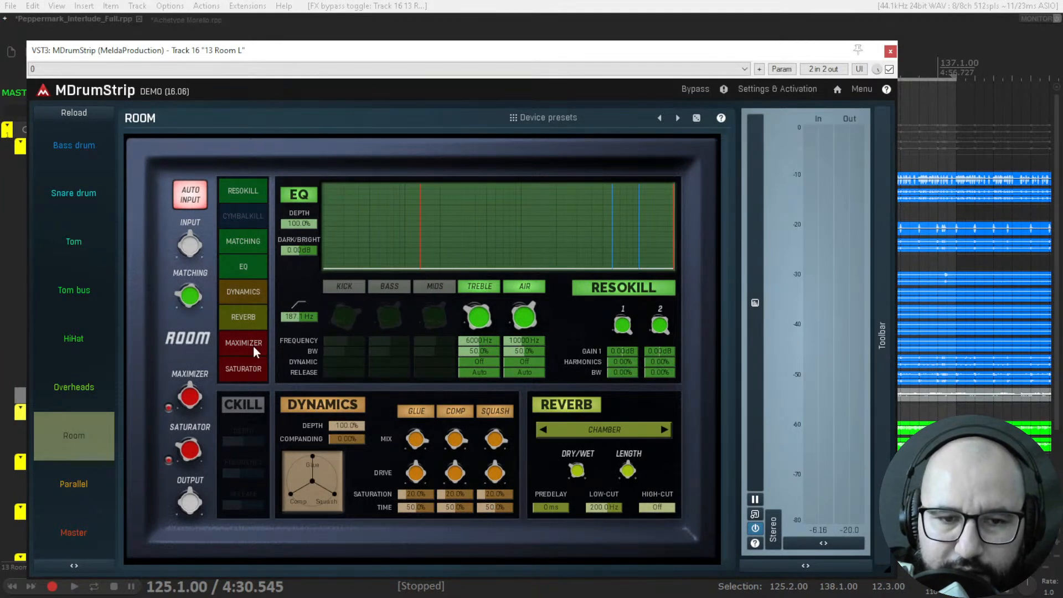
Replay the room track and switch its Maximizer and Saturator off and back on to compare.
key(space)
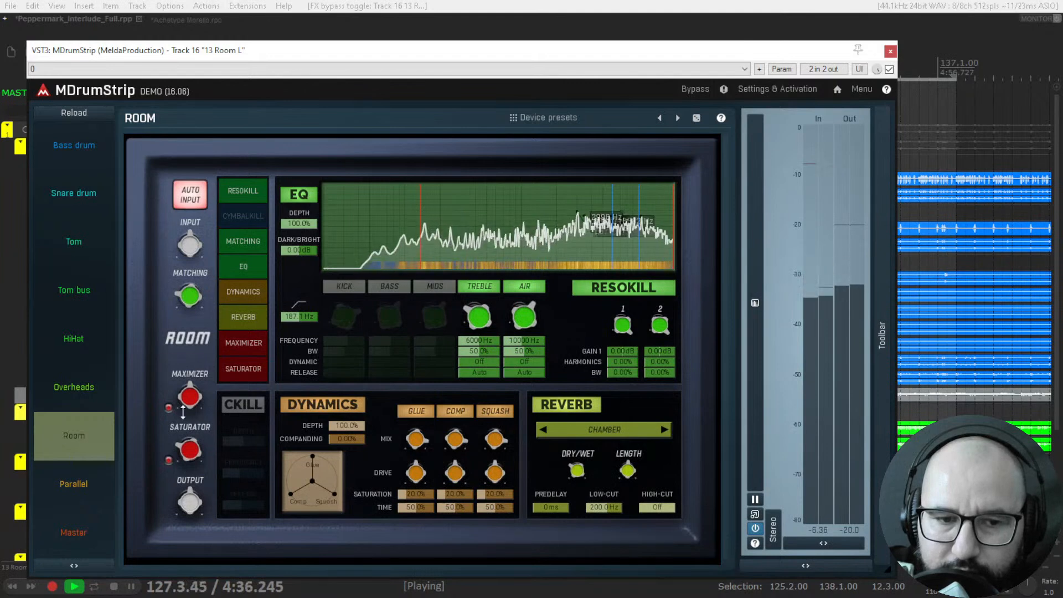
click(168, 408)
click(168, 461)
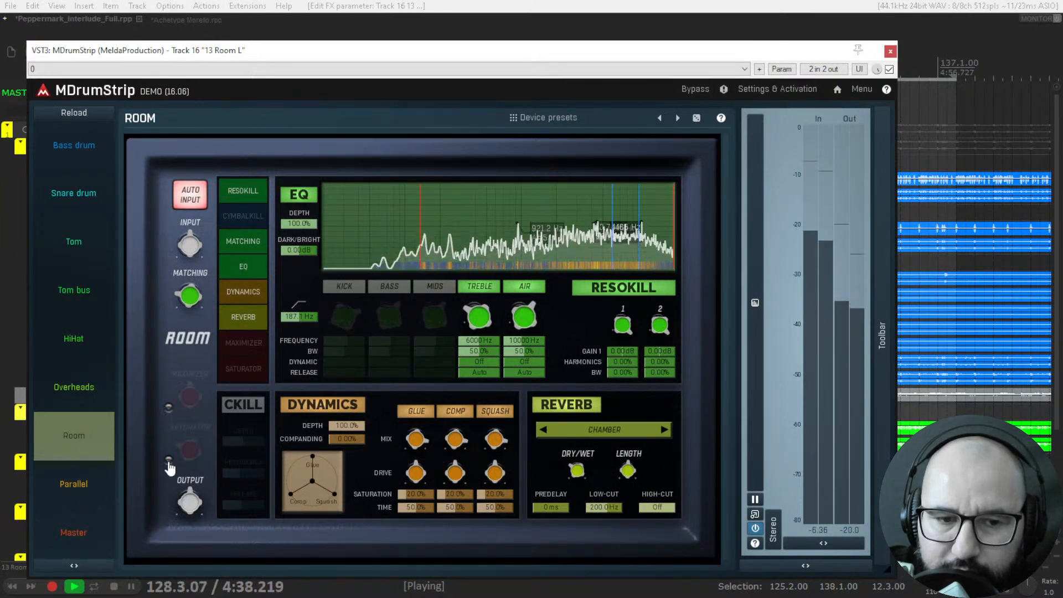
click(168, 460)
click(168, 407)
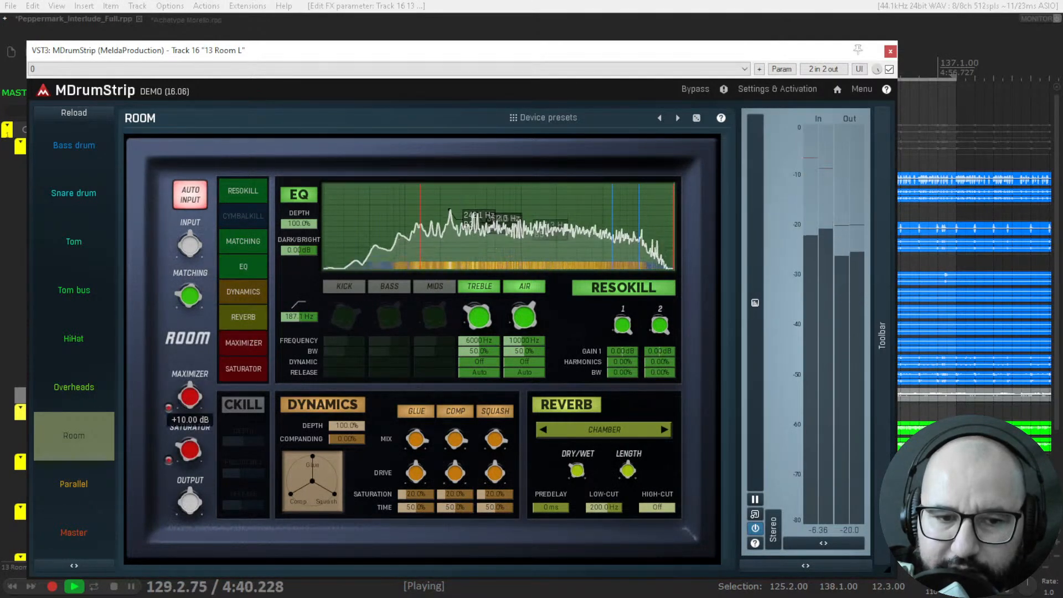
Compare the room track with MDrumStrip bypassed and active, and stop playback.
click(890, 69)
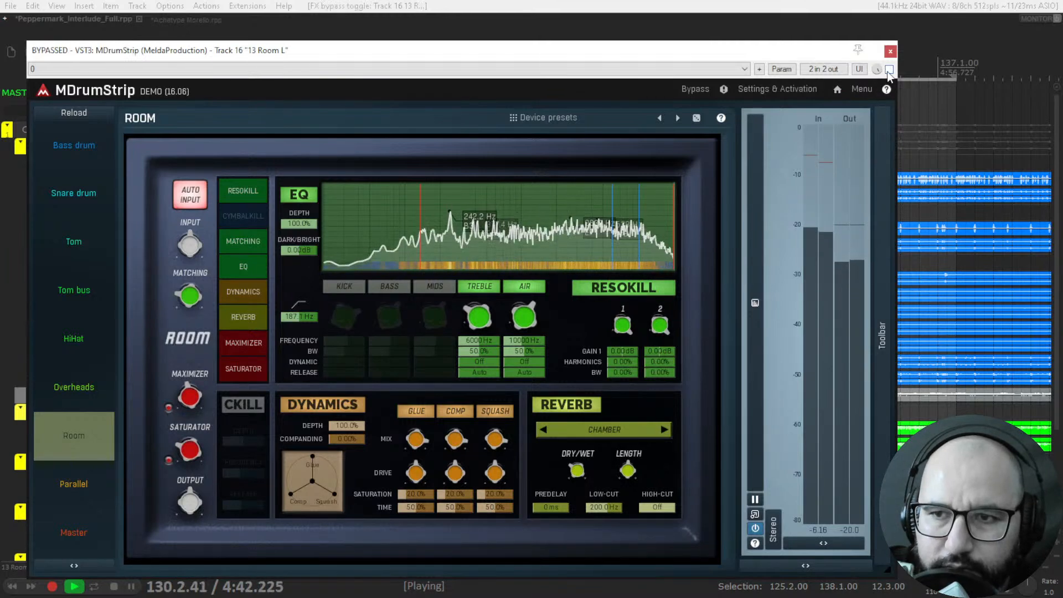
click(889, 68)
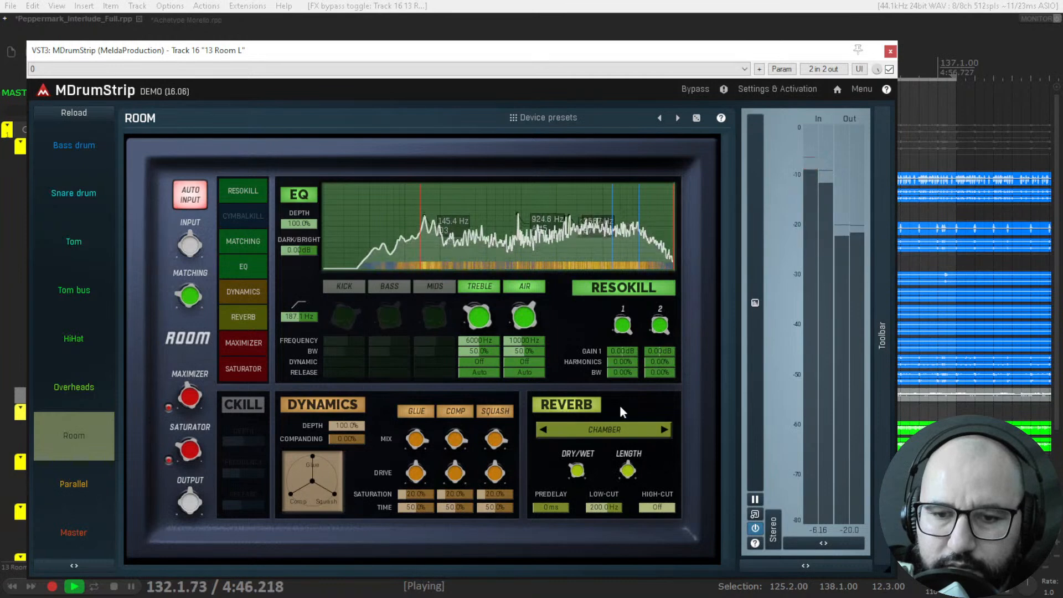
key(space)
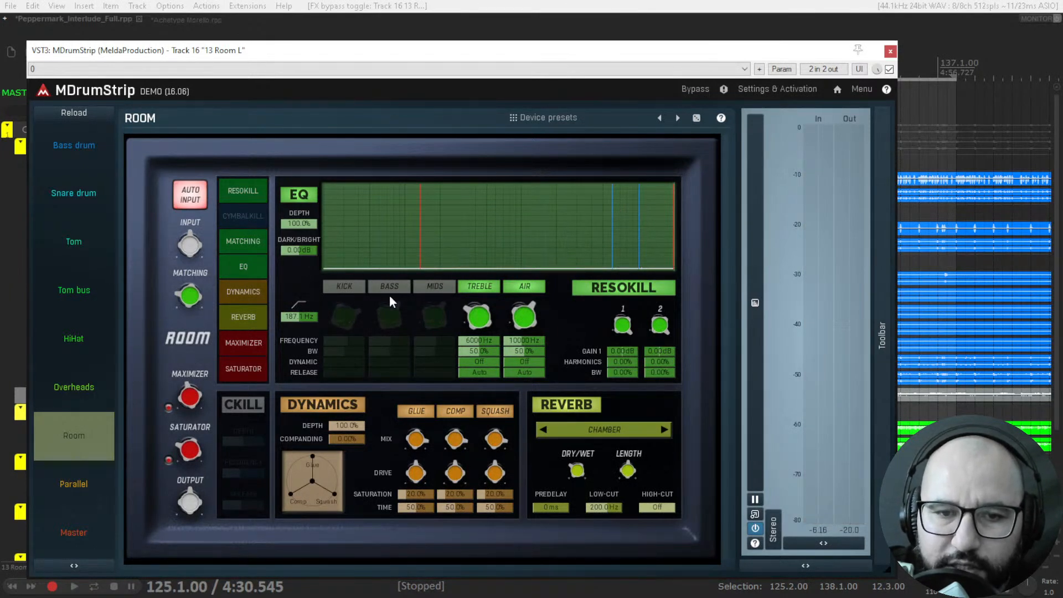
Replay the room track and switch the EQ's Kick, Bass and Mids bands on and off one after another.
key(space)
click(352, 286)
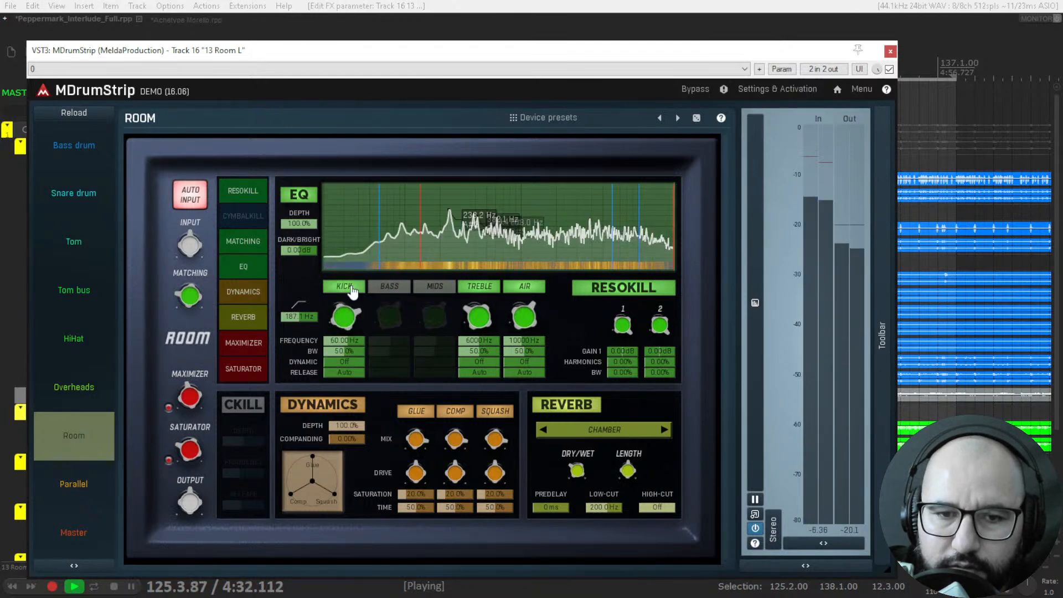
click(353, 288)
click(389, 287)
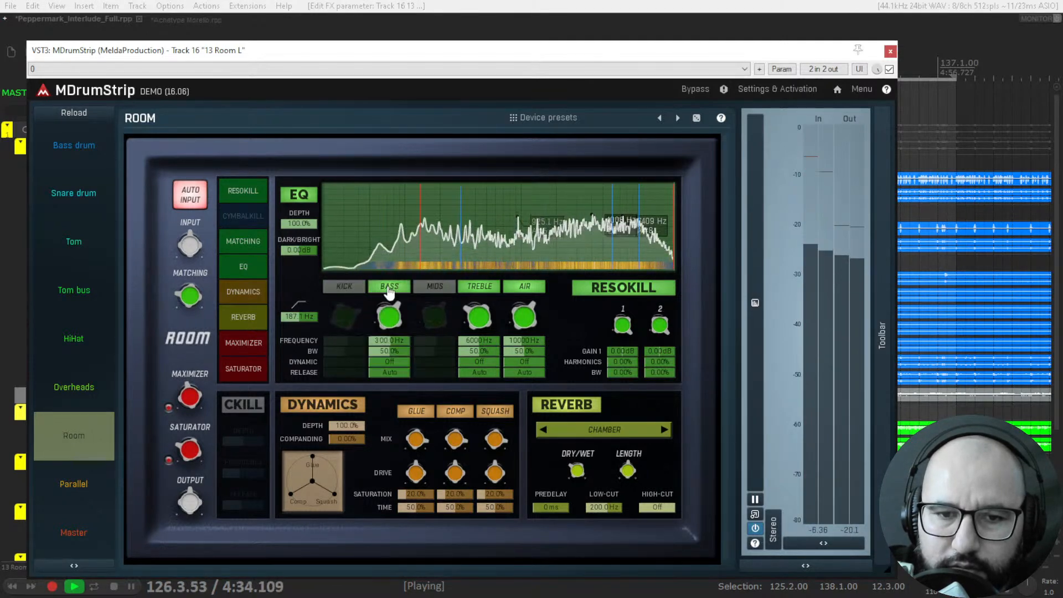
click(389, 286)
click(434, 287)
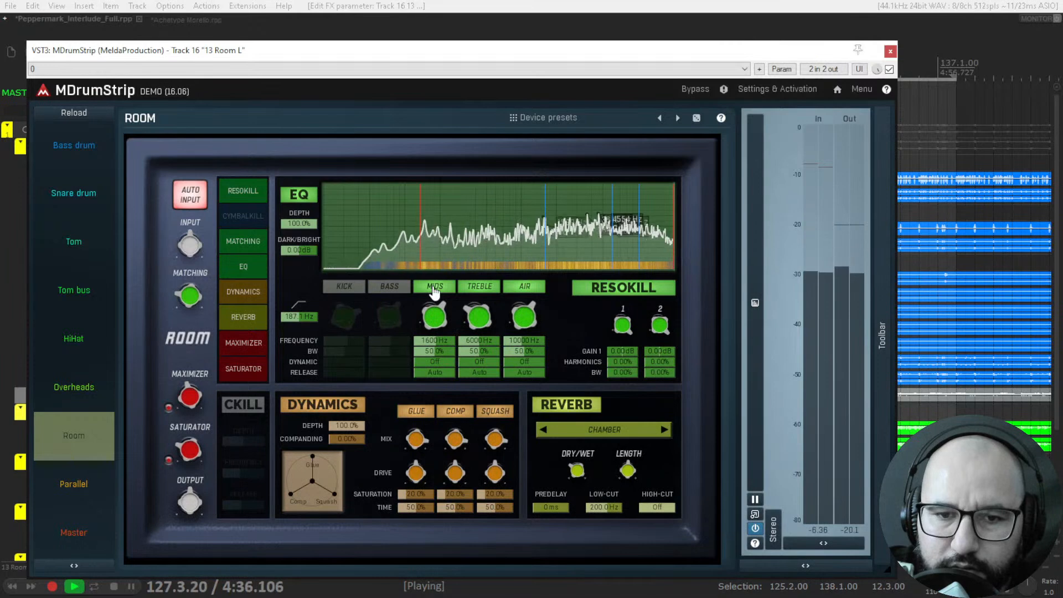
click(434, 288)
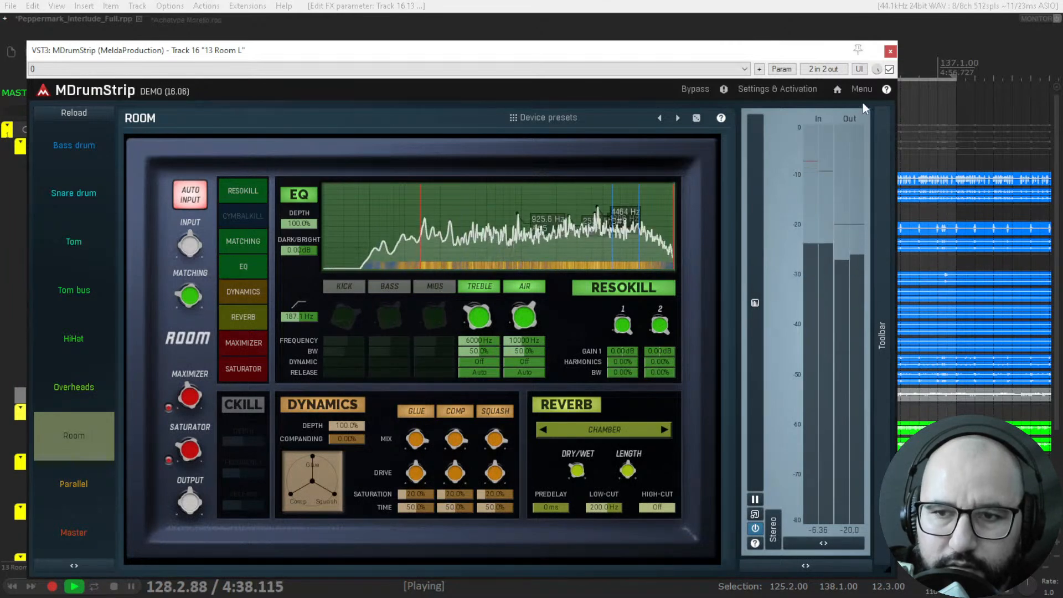
Toggle MDrumStrip's bypass on the room track, stop playback, and close the plugin window.
click(889, 69)
key(space)
click(890, 51)
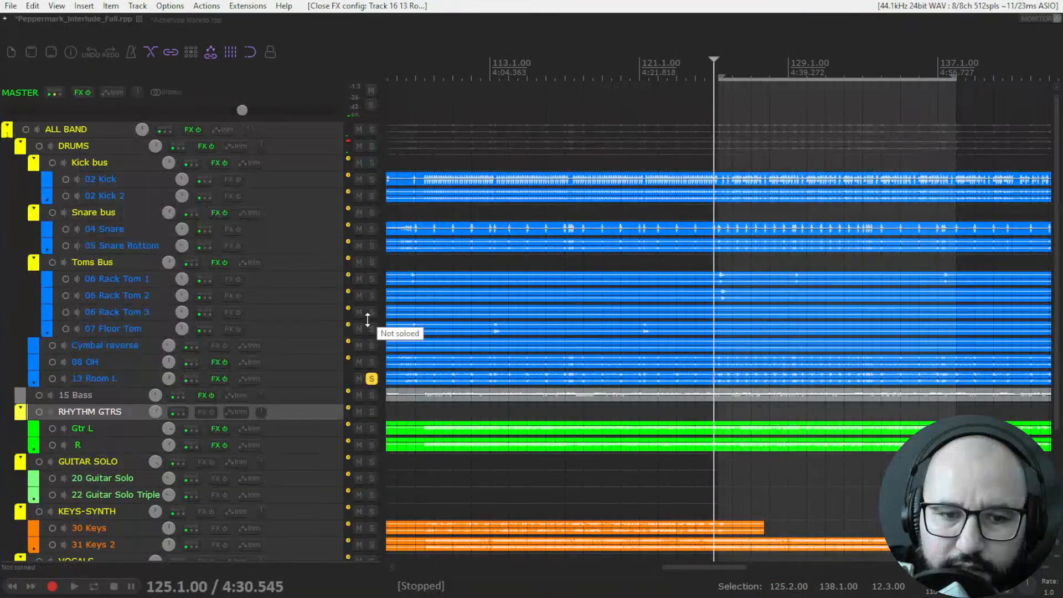
Solo the DRUMS bus in place of 13 Room L and play it, comparing all track FX bypassed and active twice.
click(371, 378)
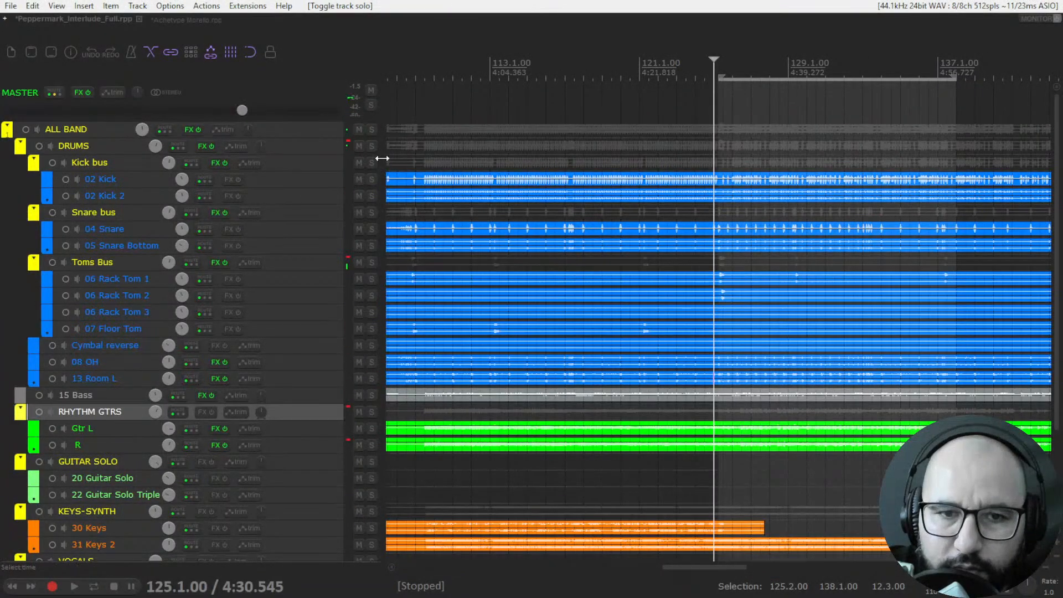
click(371, 146)
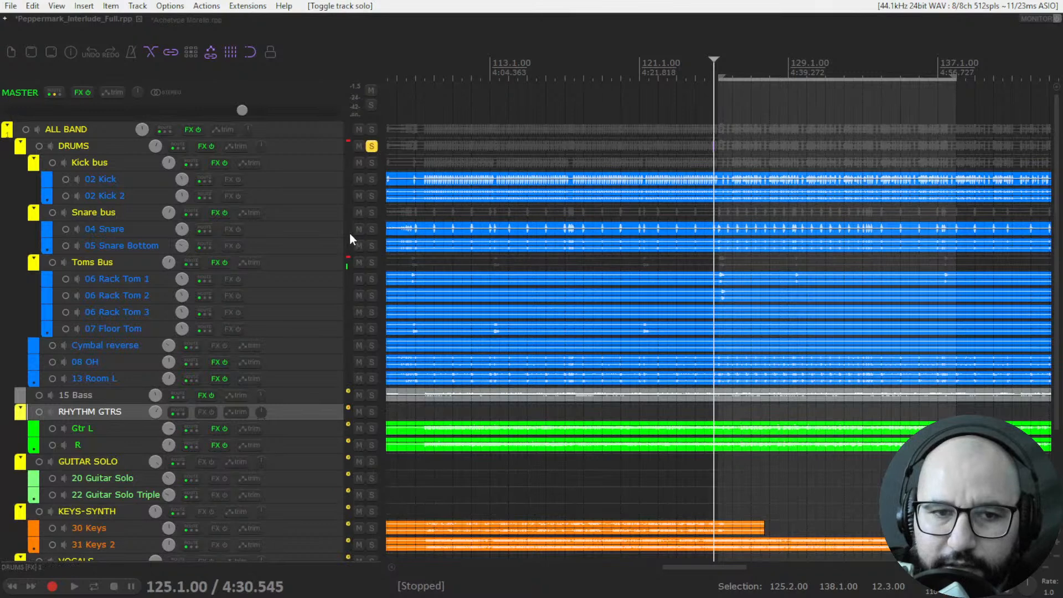
key(space)
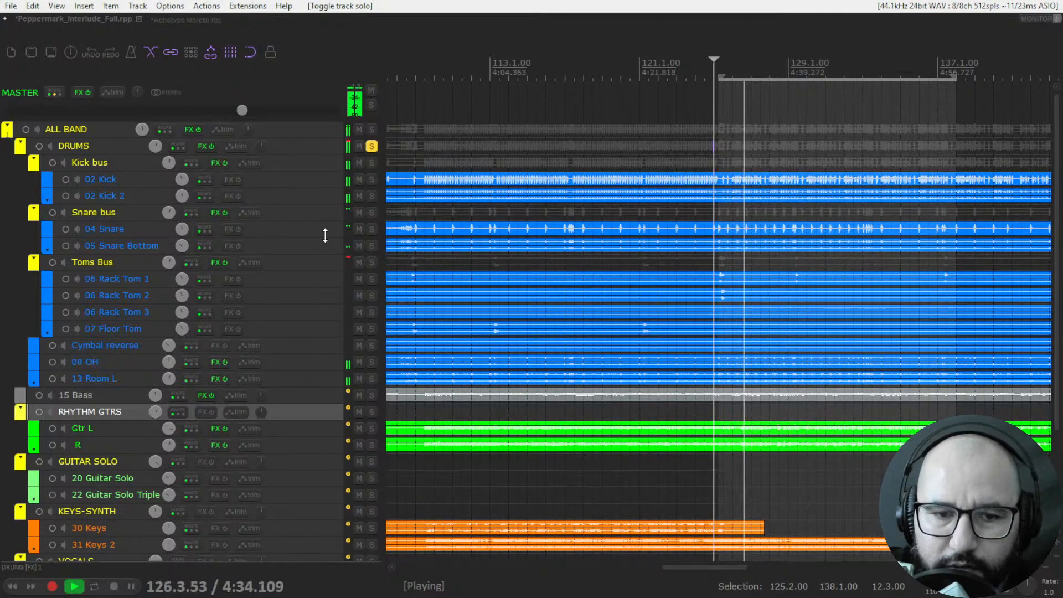
key(b)
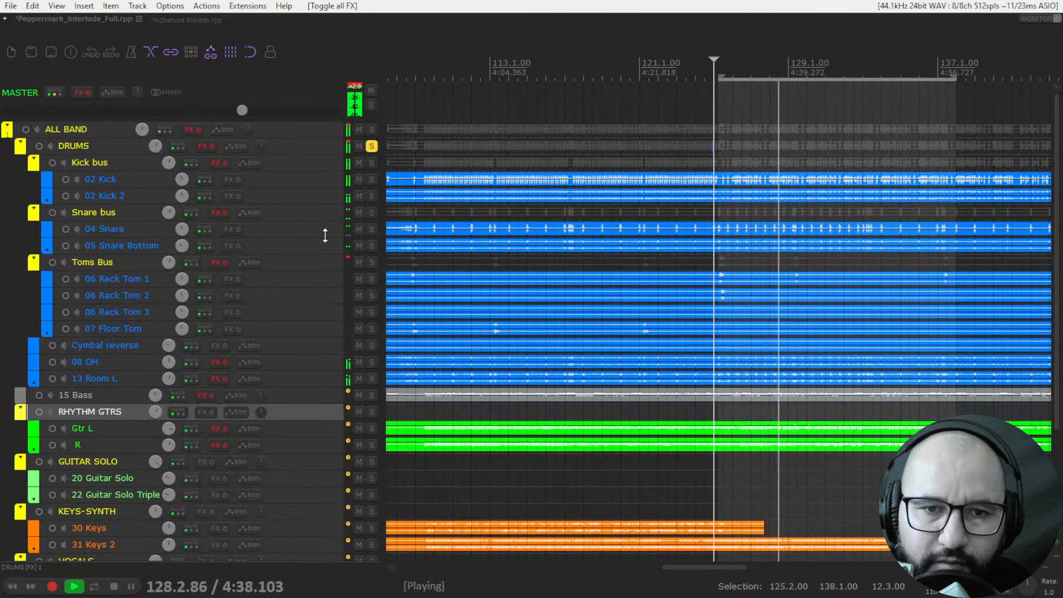
key(b)
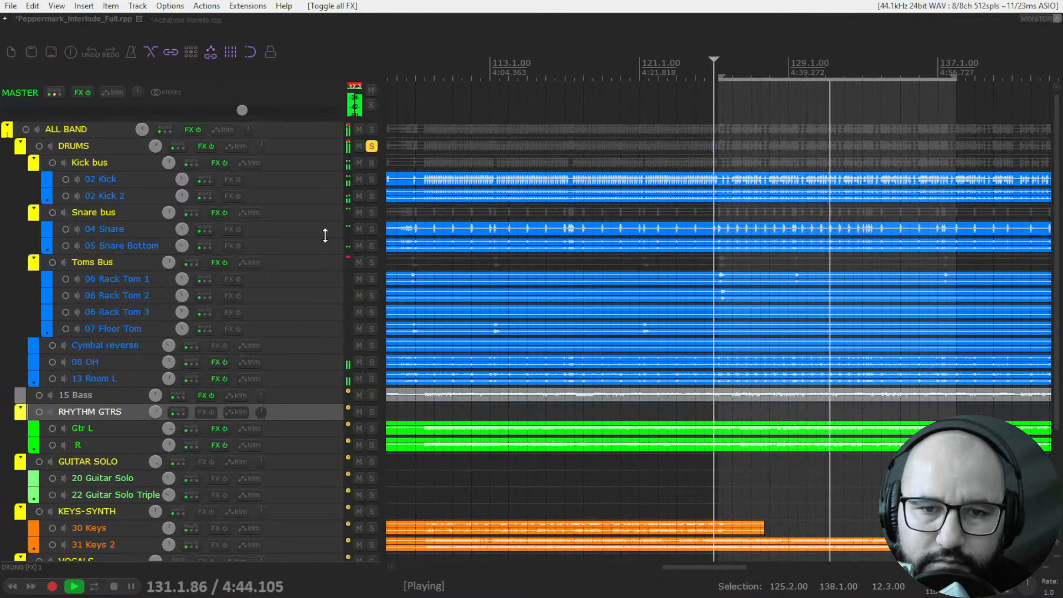
key(b)
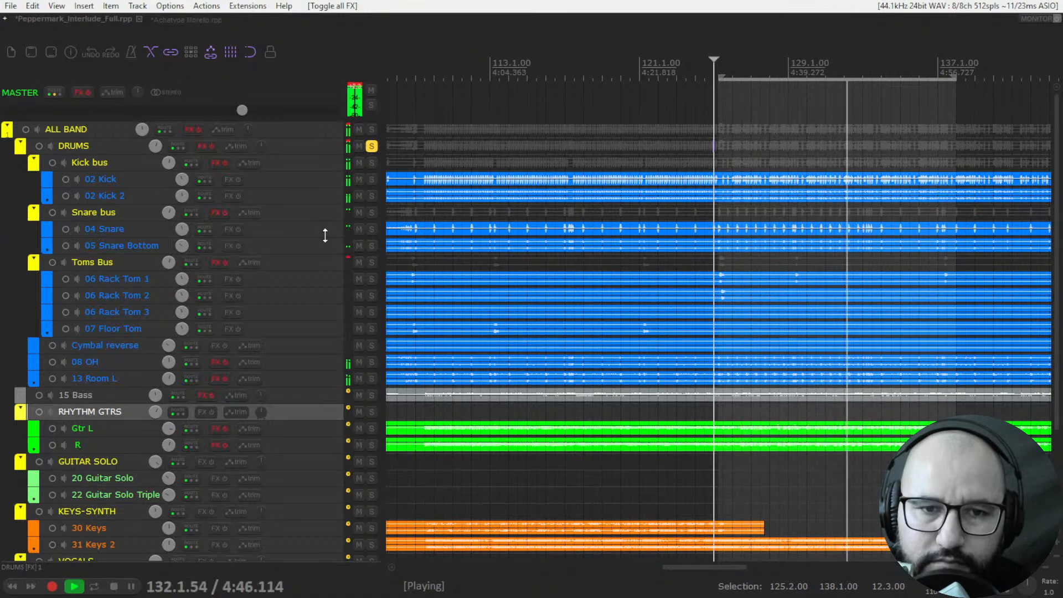
key(b)
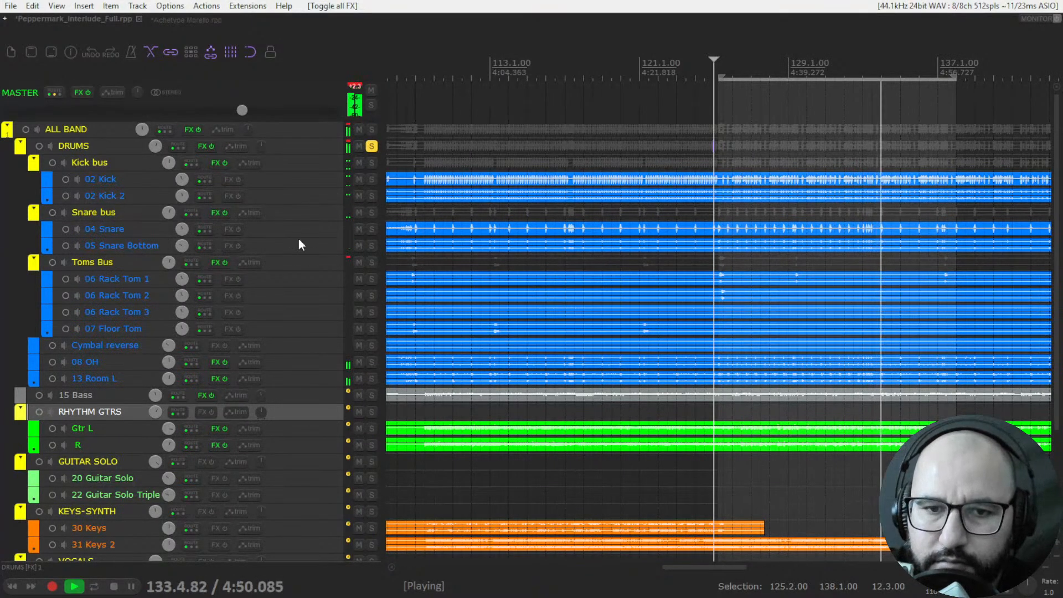
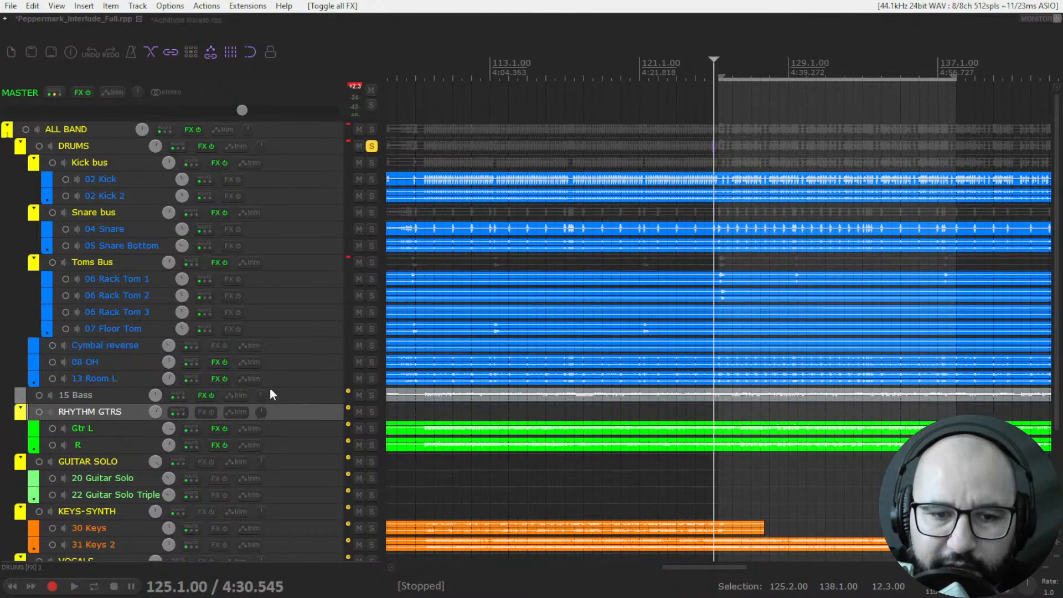
Solo the 08 OH and 13 Room L tracks alongside the DRUMS bus and start playback.
right_click(214, 379)
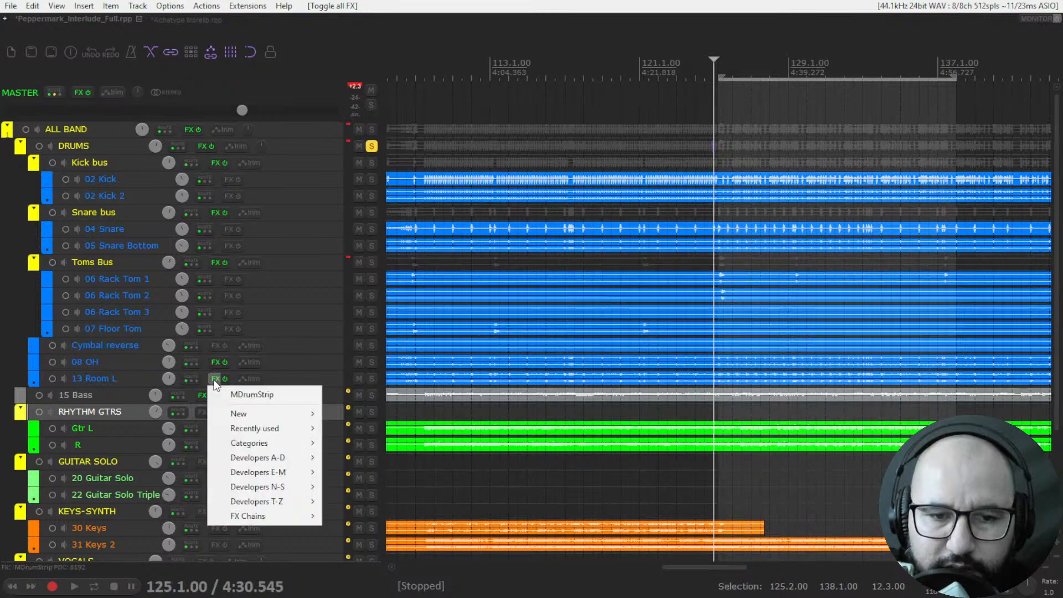
click(321, 378)
drag(371, 363, 371, 378)
key(space)
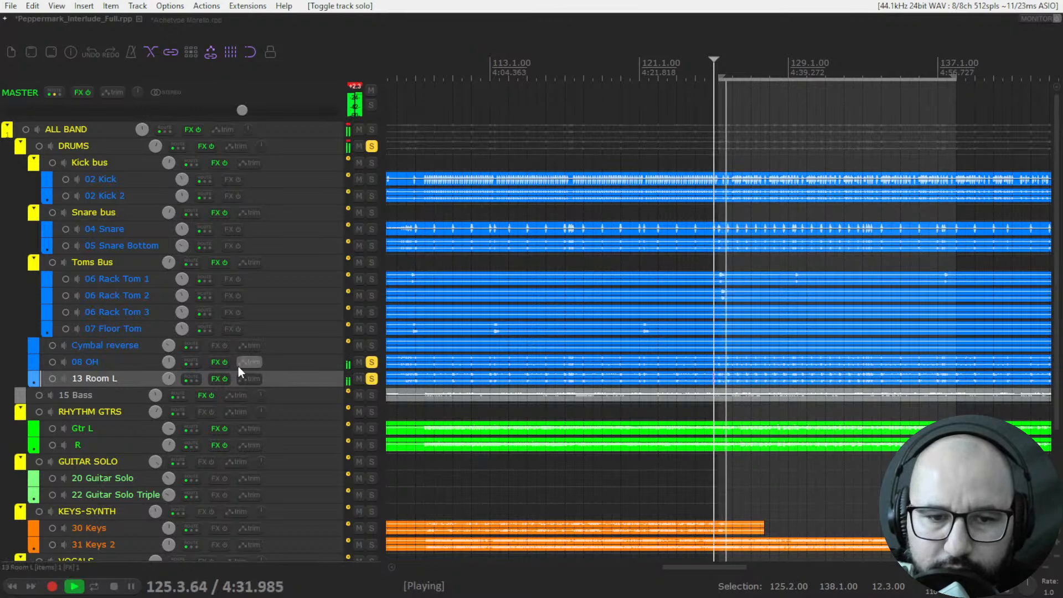
Adjust MDrumStrip's Maximizer and Saturator on the 08 OH track during playback, and close the plugin window.
click(217, 361)
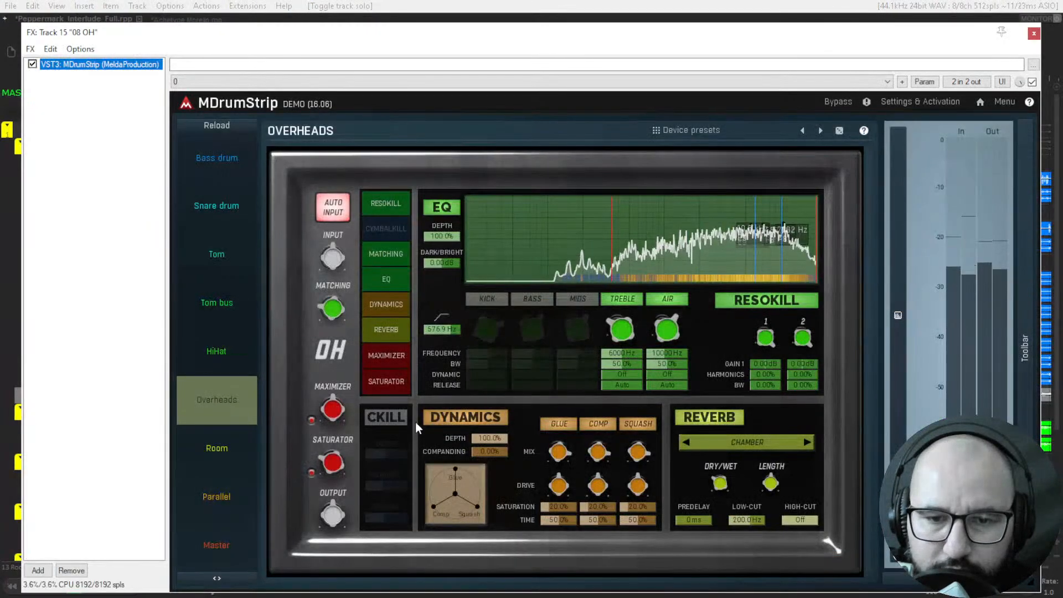
click(333, 411)
drag(334, 453, 334, 468)
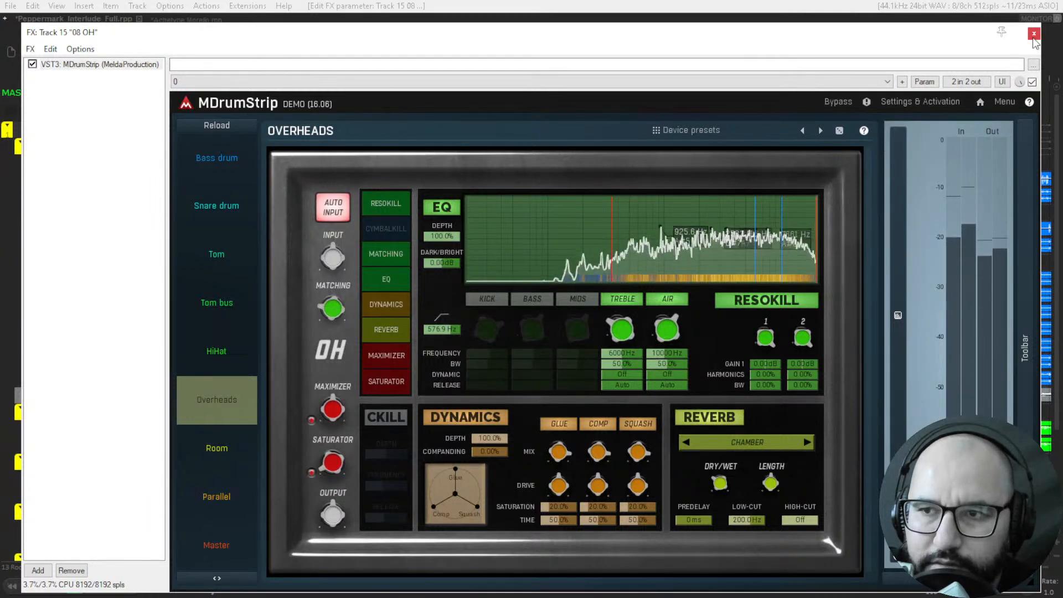
click(1033, 34)
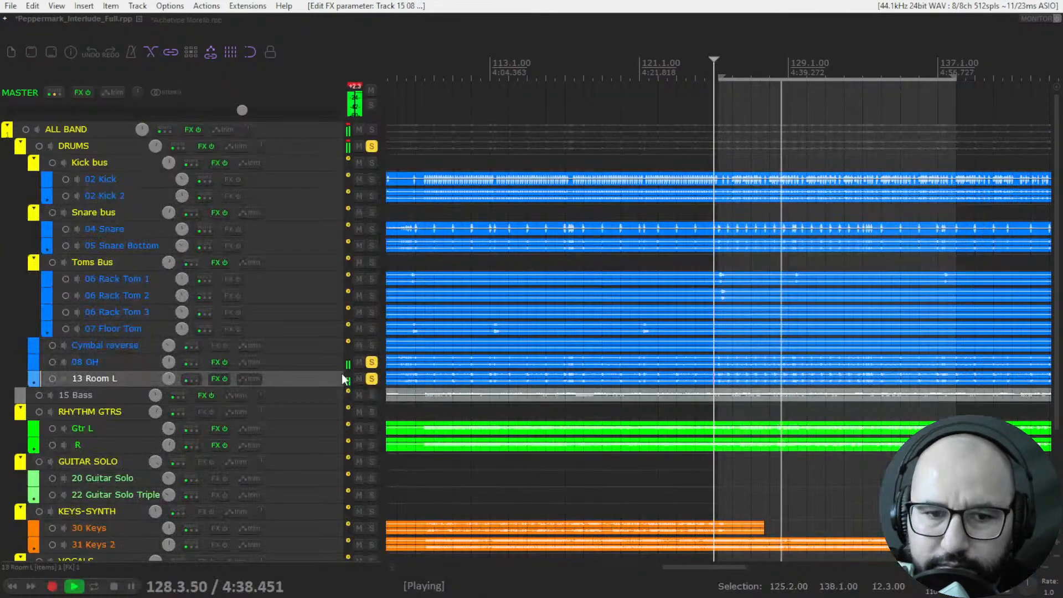
Set MDrumStrip's Maximizer to about +5.36 dB on 13 Room L and about +6.64 dB on 08 OH, and close both plugin windows.
click(215, 377)
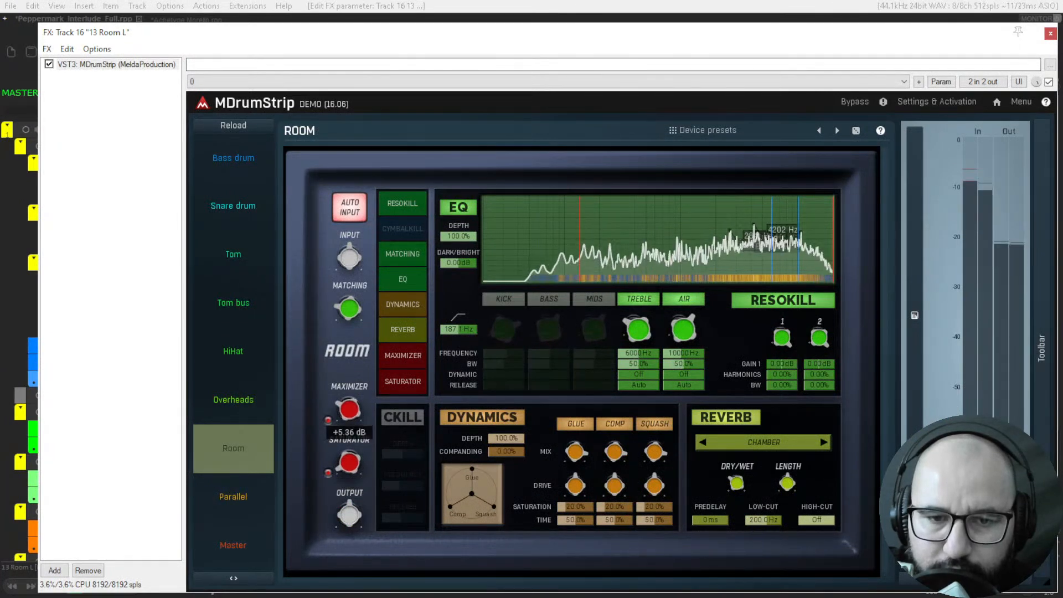
drag(352, 410, 352, 413)
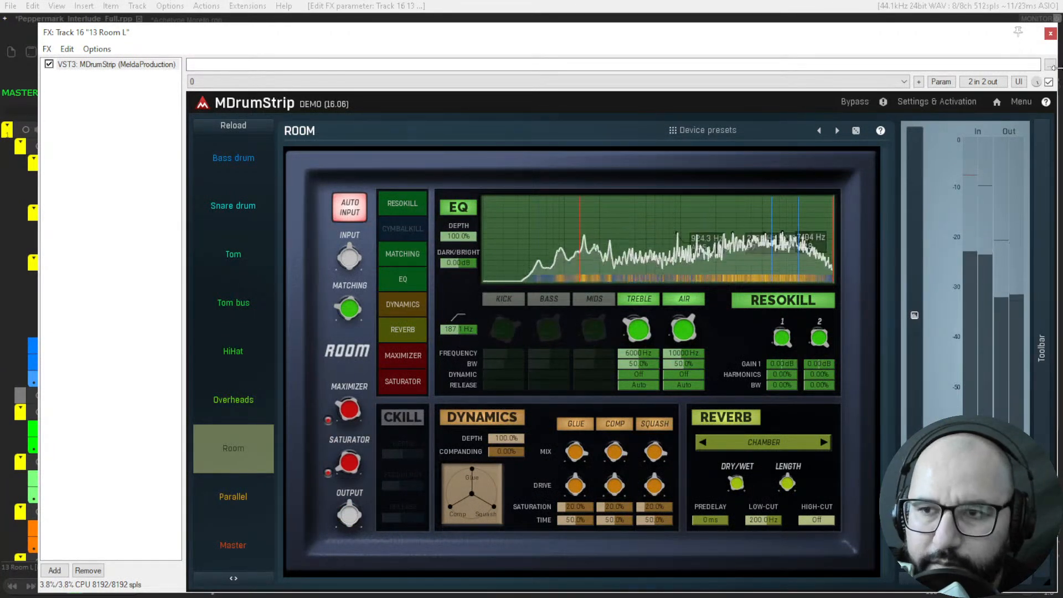
click(1050, 34)
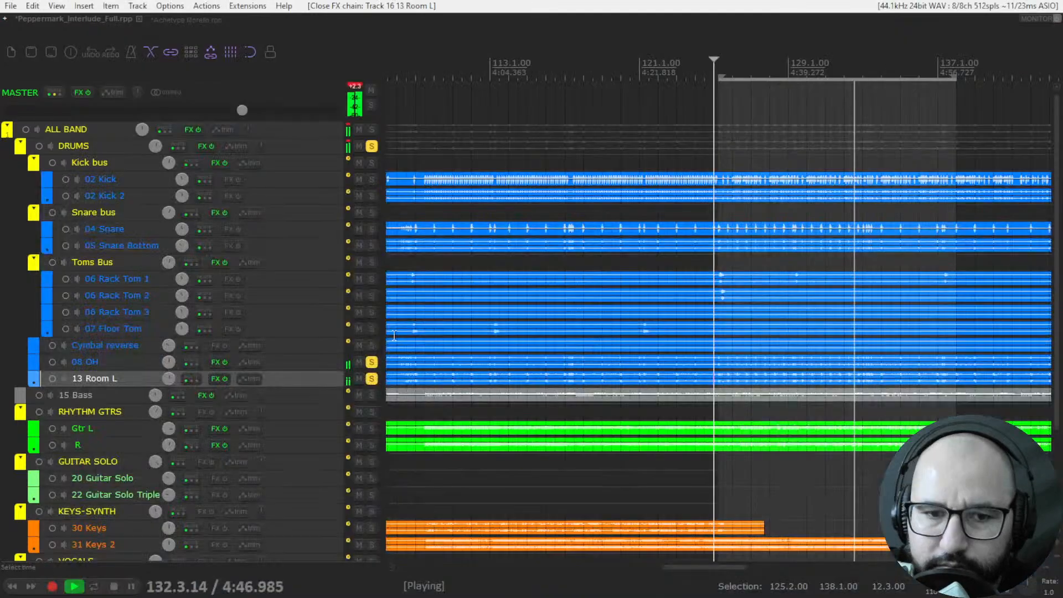
click(218, 362)
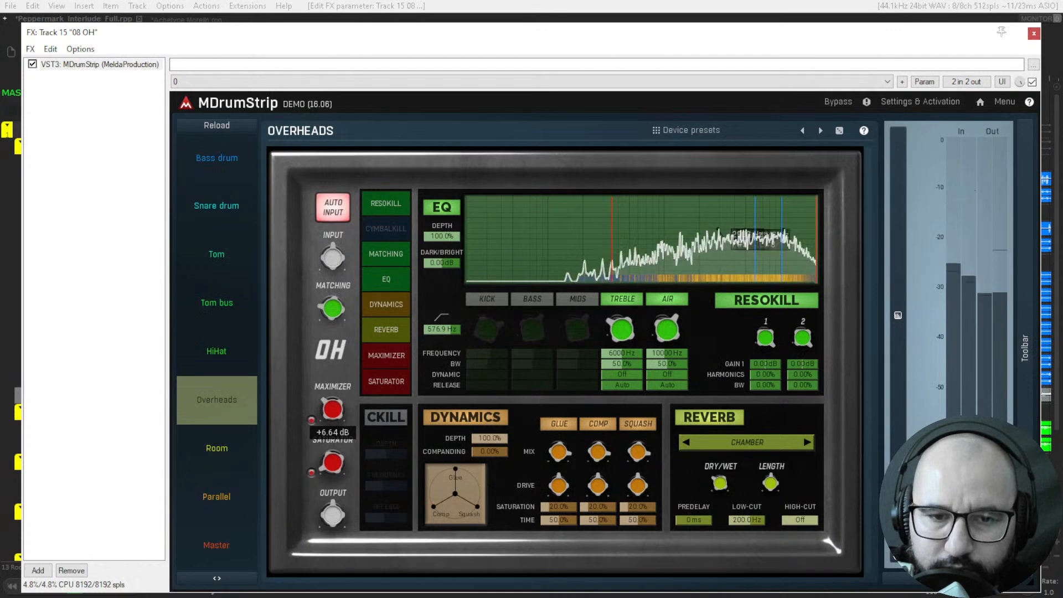
click(1034, 34)
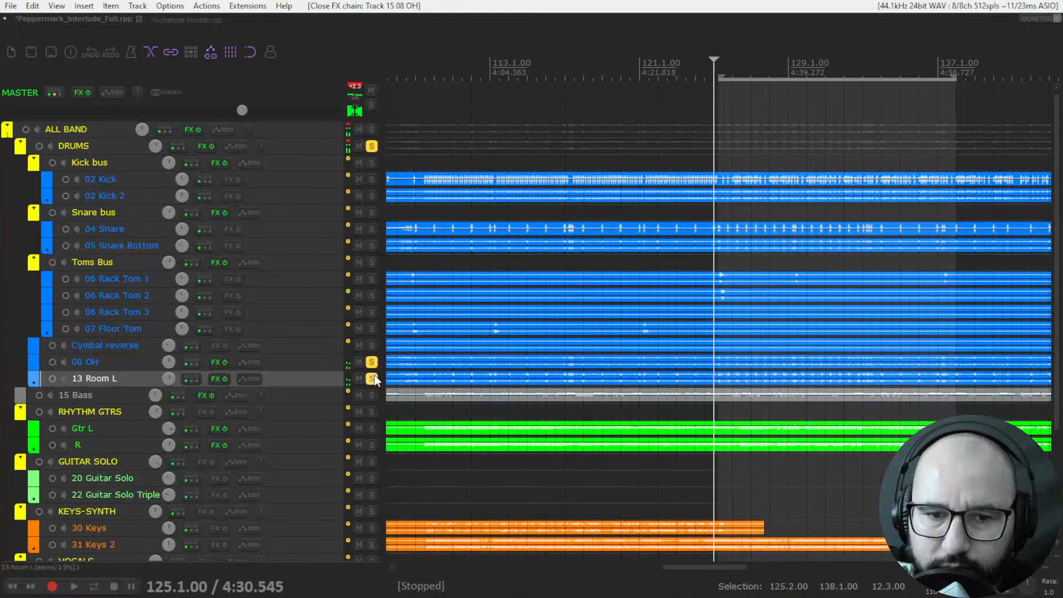
Unsolo 13 Room L and 08 OH, and play the DRUMS bus, comparing all track FX bypassed and active.
click(373, 378)
click(372, 362)
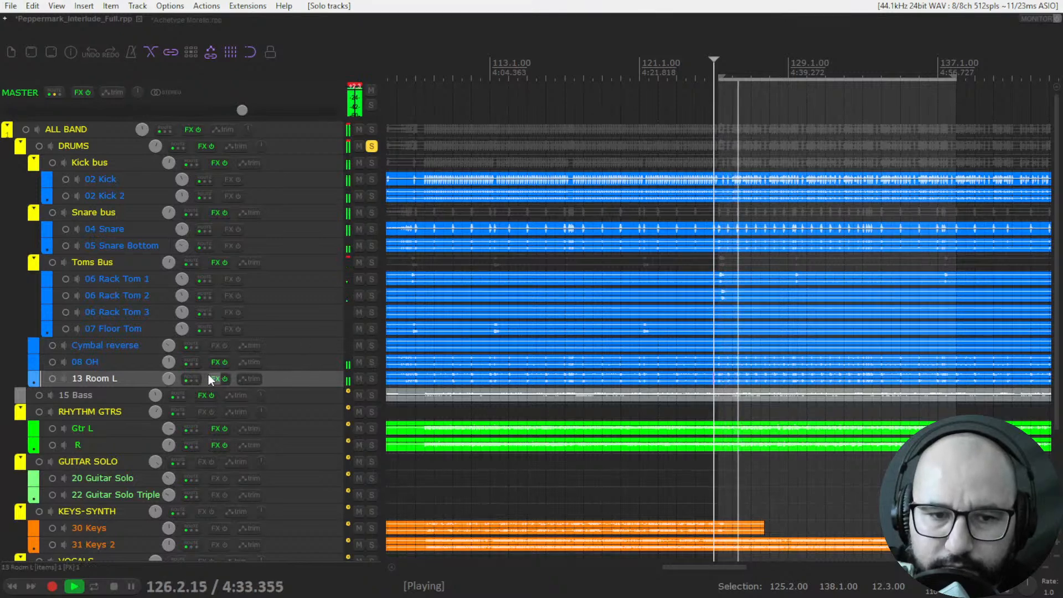
key(ctrl+b)
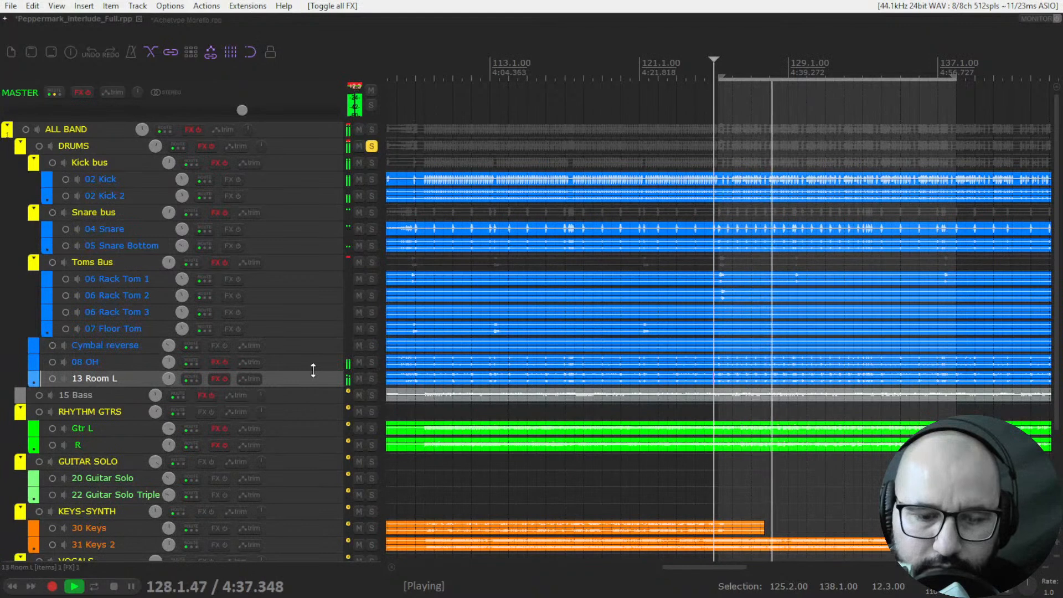
key(ctrl+b)
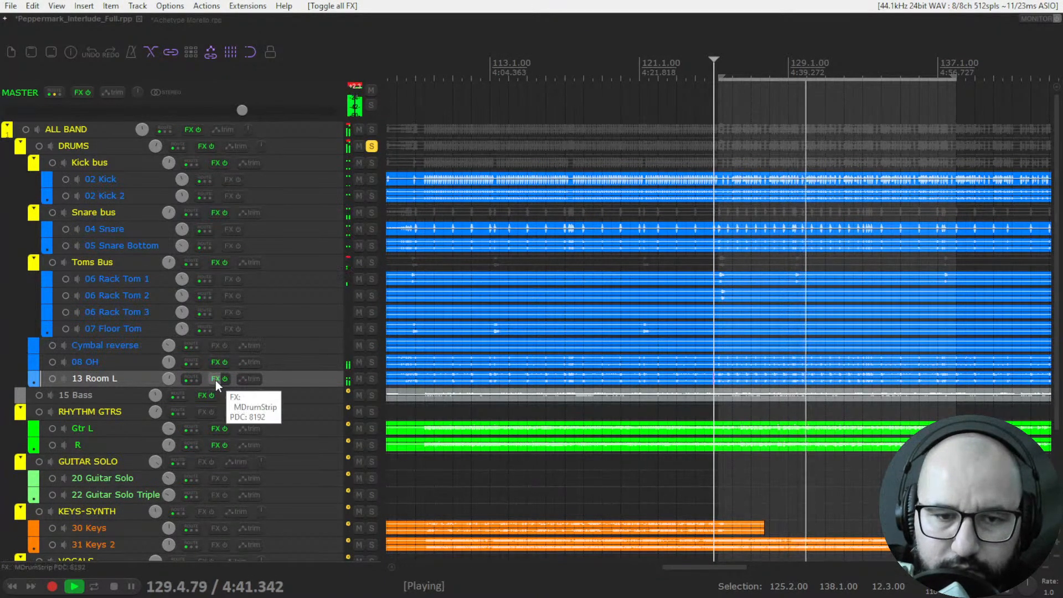
Adjust the volume of 08 OH and 13 Room L together during playback, and unsolo the DRUMS bus.
ctrl+click(271, 364)
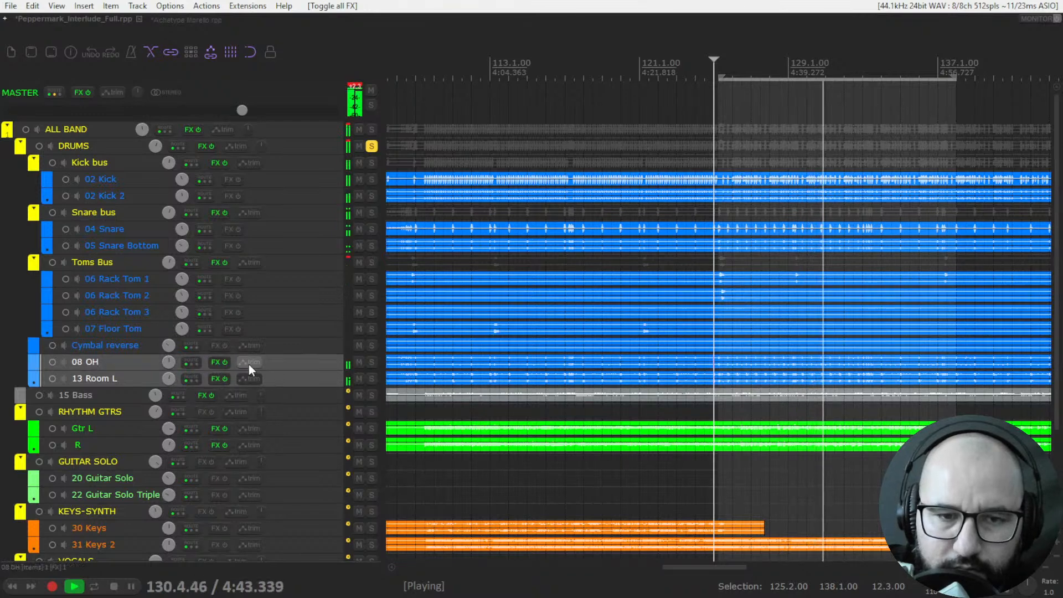
drag(168, 362, 169, 359)
drag(241, 363, 241, 363)
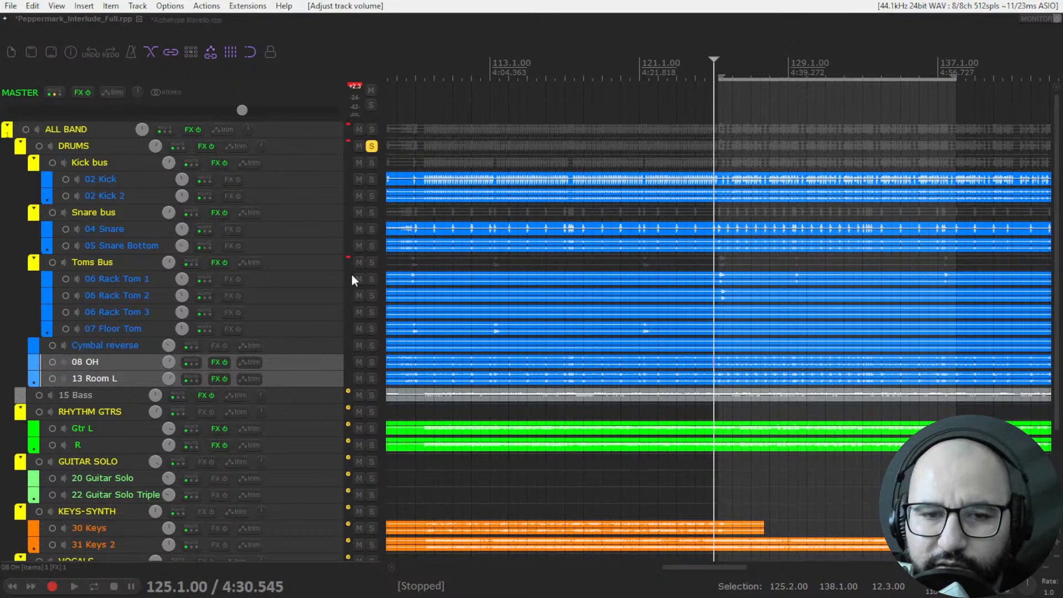
click(373, 149)
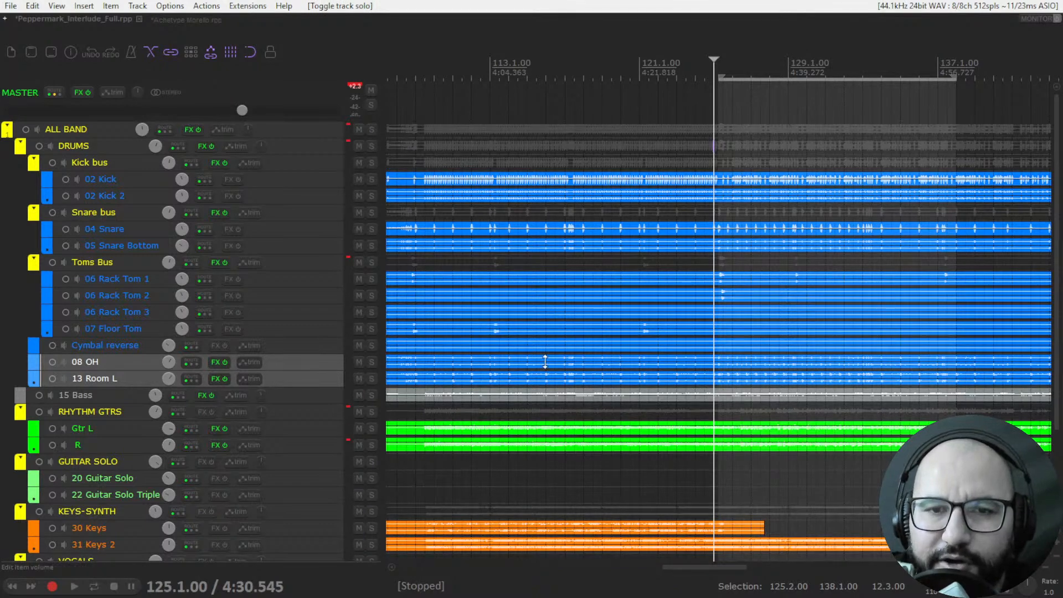
Switch to the web browser and show the free resource categories on the rock and metal music production website.
key(alt+Tab)
click(126, 461)
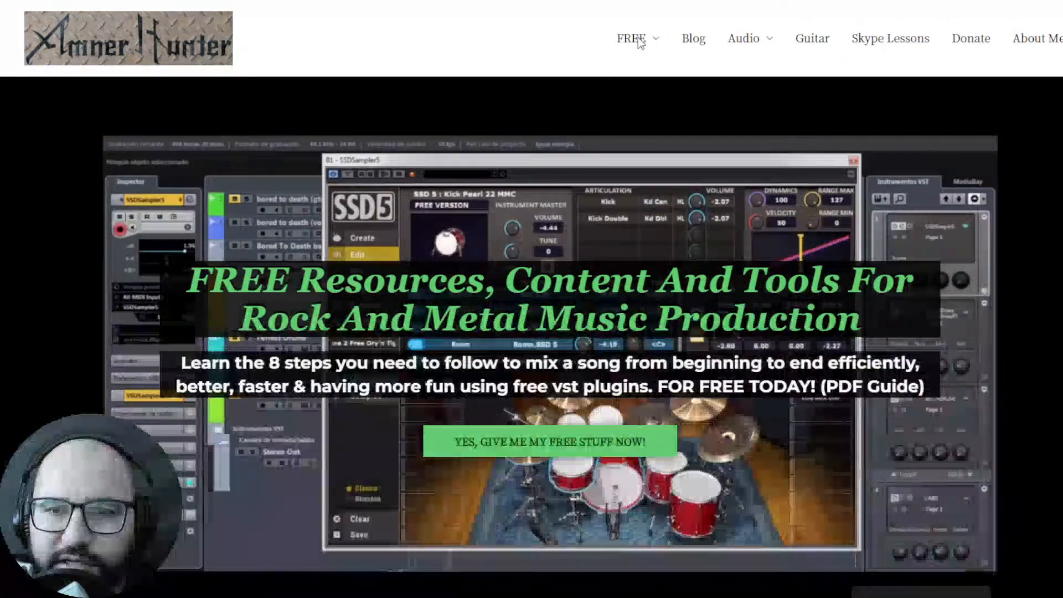
mouse_move(633, 42)
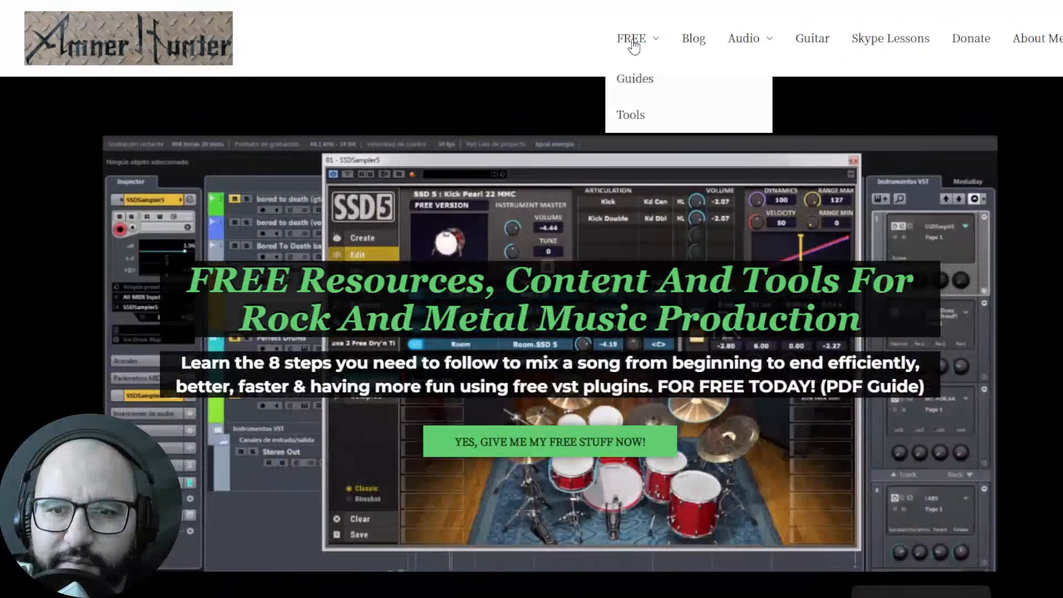